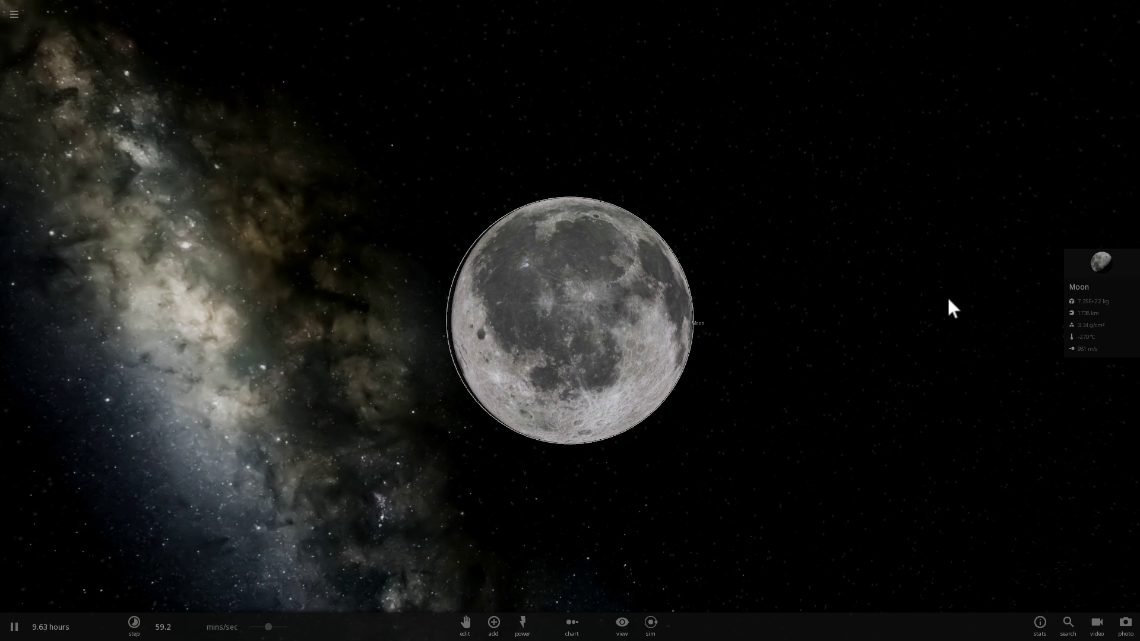
Examine the Moon as a star with the Sun's mass from several angles and distances
{"action": "right_click_drag", "start_coordinate": [945, 301], "coordinate": [919, 311]}
{"action": "scroll", "coordinate": [917, 308], "scroll_direction": "up", "scroll_amount": 3}
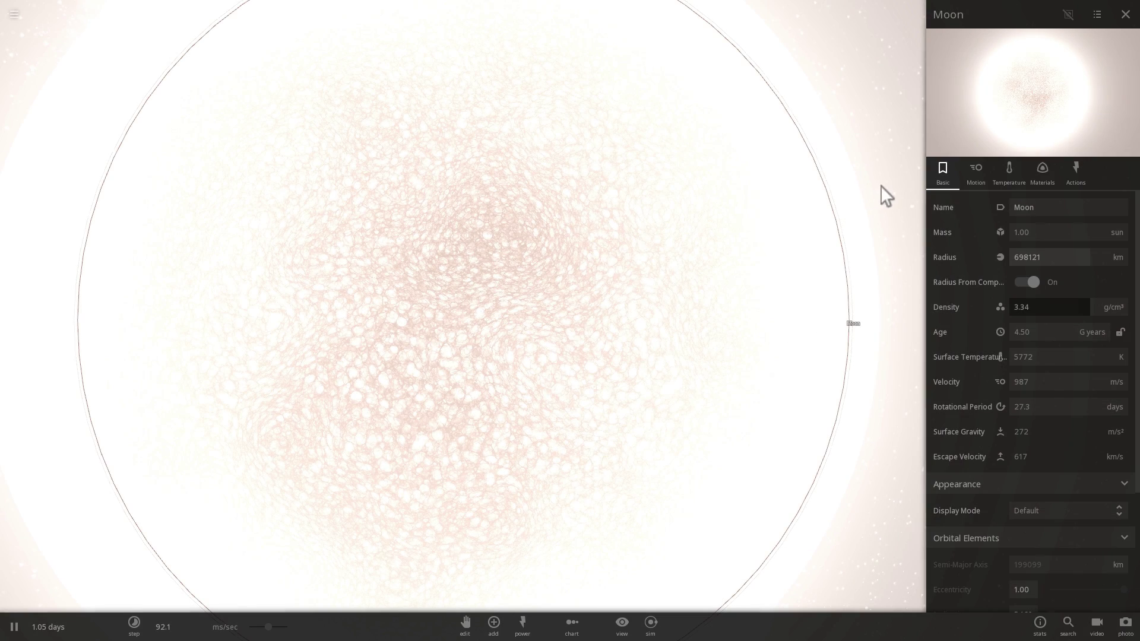
{"action": "scroll", "coordinate": [881, 185], "scroll_direction": "down", "scroll_amount": 3}
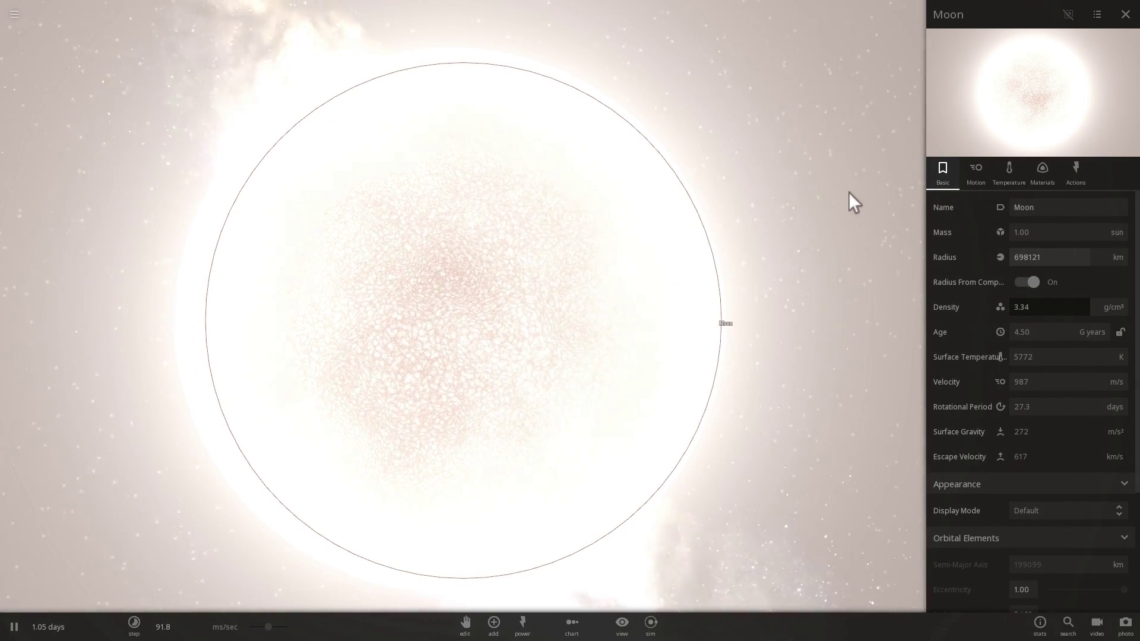
{"action": "left_click_drag", "start_coordinate": [849, 191], "coordinate": [758, 191]}
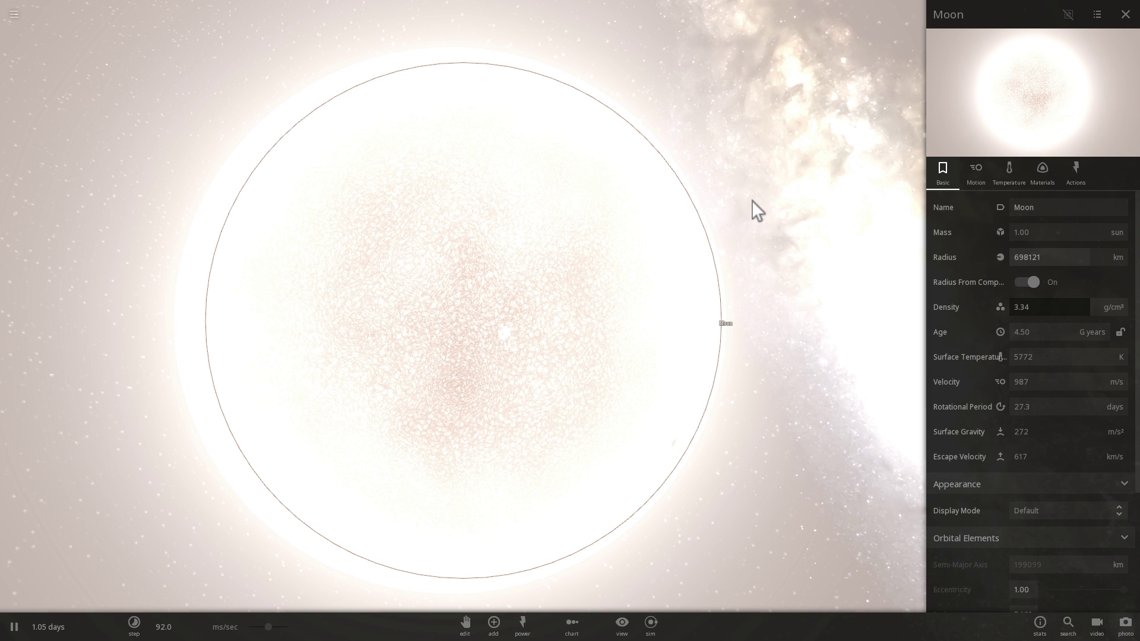
{"action": "scroll", "coordinate": [724, 198], "scroll_direction": "up", "scroll_amount": 3}
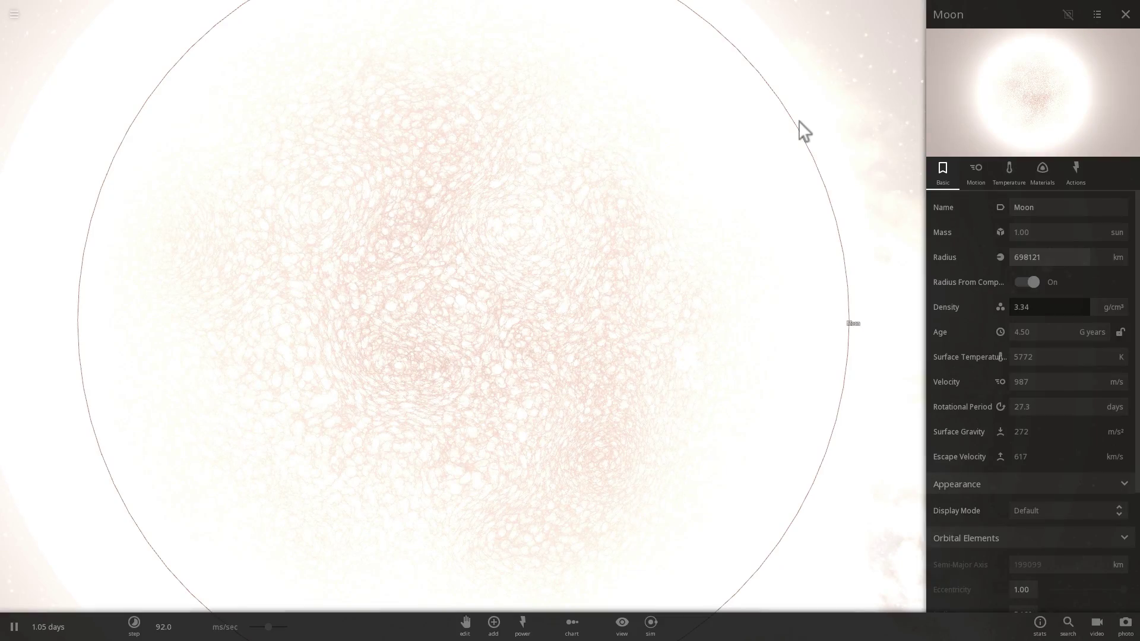
{"action": "scroll", "coordinate": [800, 123], "scroll_direction": "down", "scroll_amount": 10}
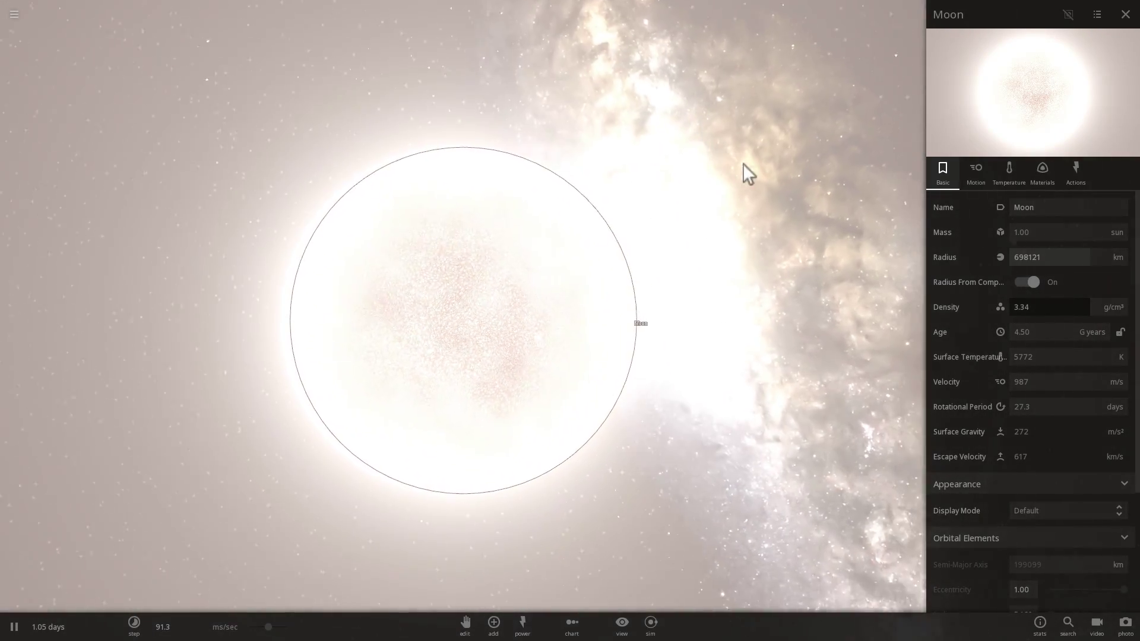
{"action": "right_click_drag", "start_coordinate": [743, 162], "coordinate": [772, 196]}
{"action": "scroll", "coordinate": [771, 197], "scroll_direction": "down", "scroll_amount": 5}
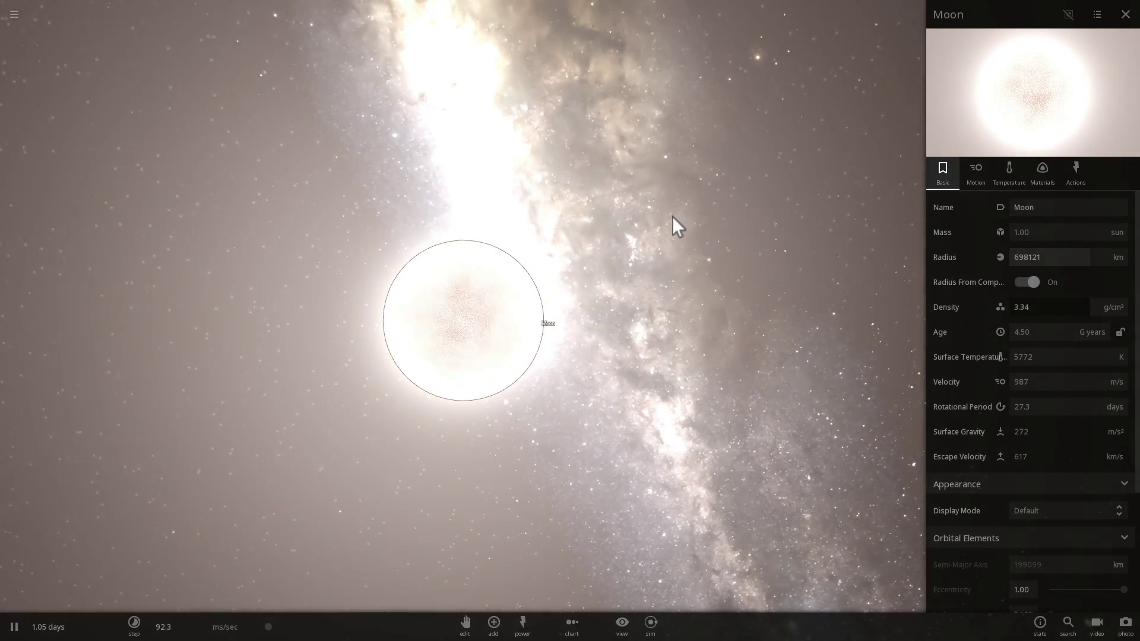
{"action": "scroll", "coordinate": [664, 204], "scroll_direction": "up", "scroll_amount": 6}
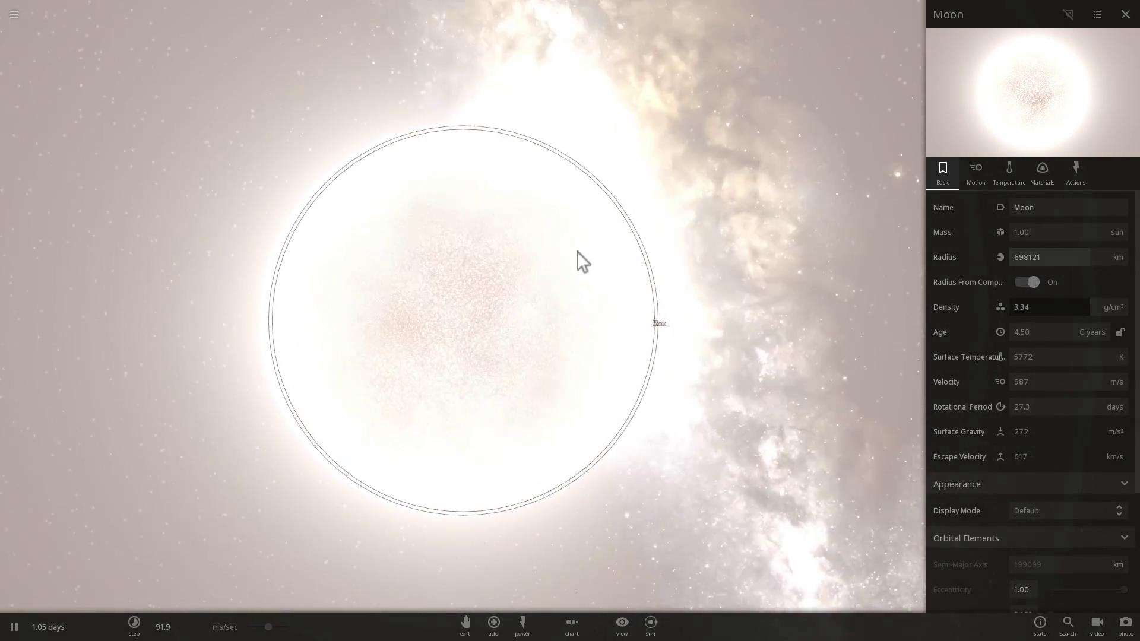
Open the Earth & Moon simulation and slow it down to about 8 seconds per second
{"action": "left_click", "coordinate": [15, 17]}
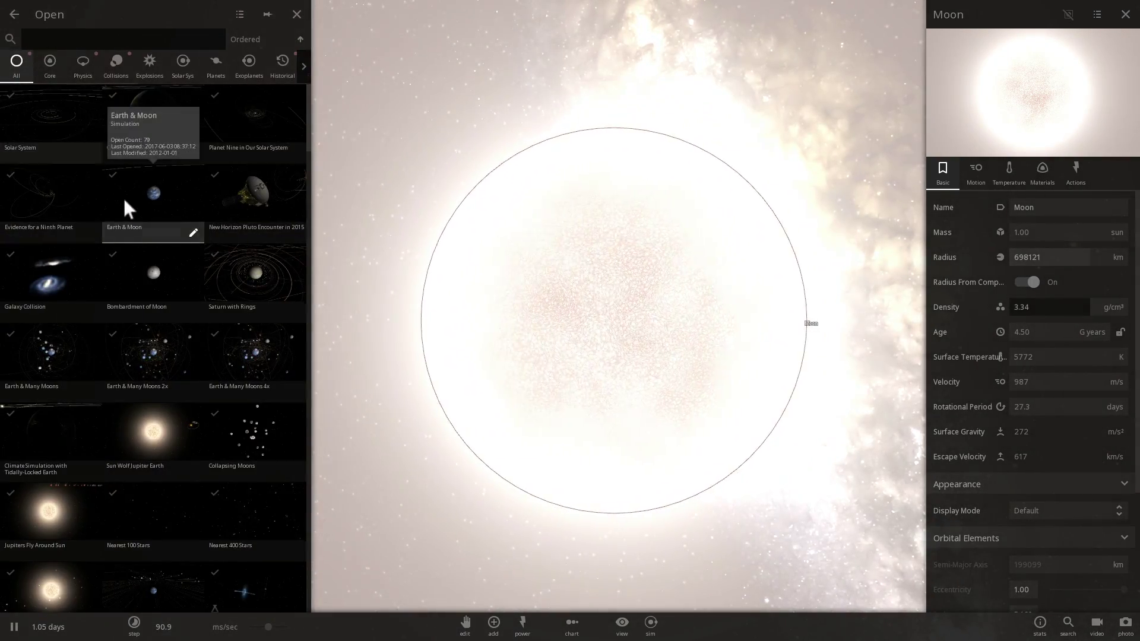
{"action": "left_click", "coordinate": [125, 203]}
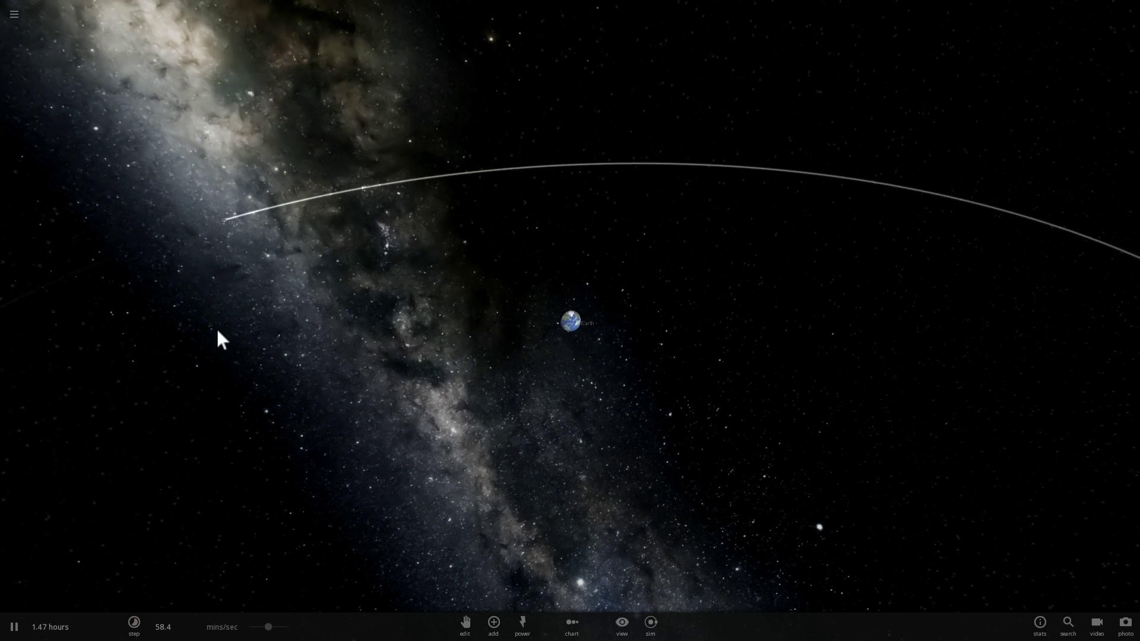
{"action": "left_click_drag", "start_coordinate": [251, 632], "coordinate": [244, 633]}
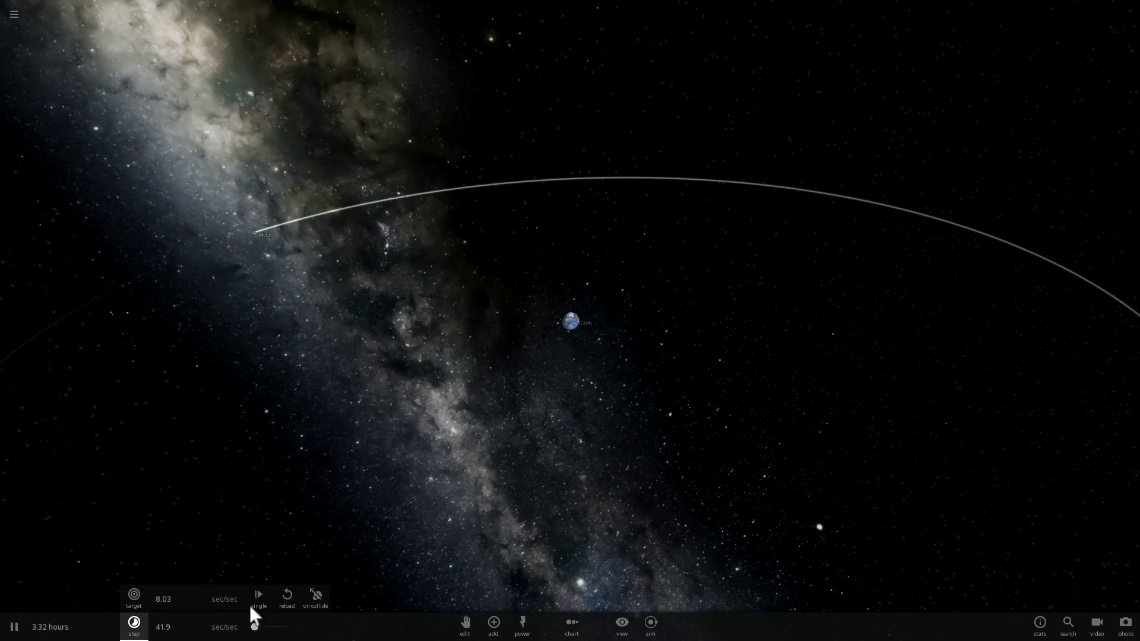
Turn off the Moon's radius-from-composition option and set the Moon's mass to 1 sun
{"action": "left_click", "coordinate": [254, 233]}
{"action": "left_click", "coordinate": [1095, 267]}
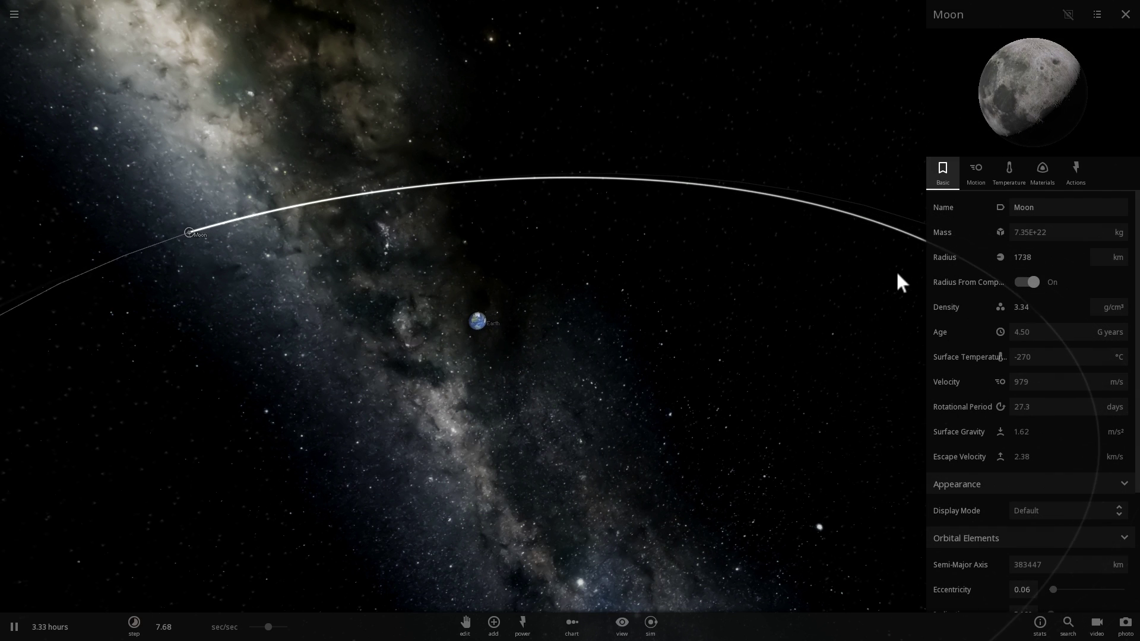
{"action": "left_click", "coordinate": [1026, 284]}
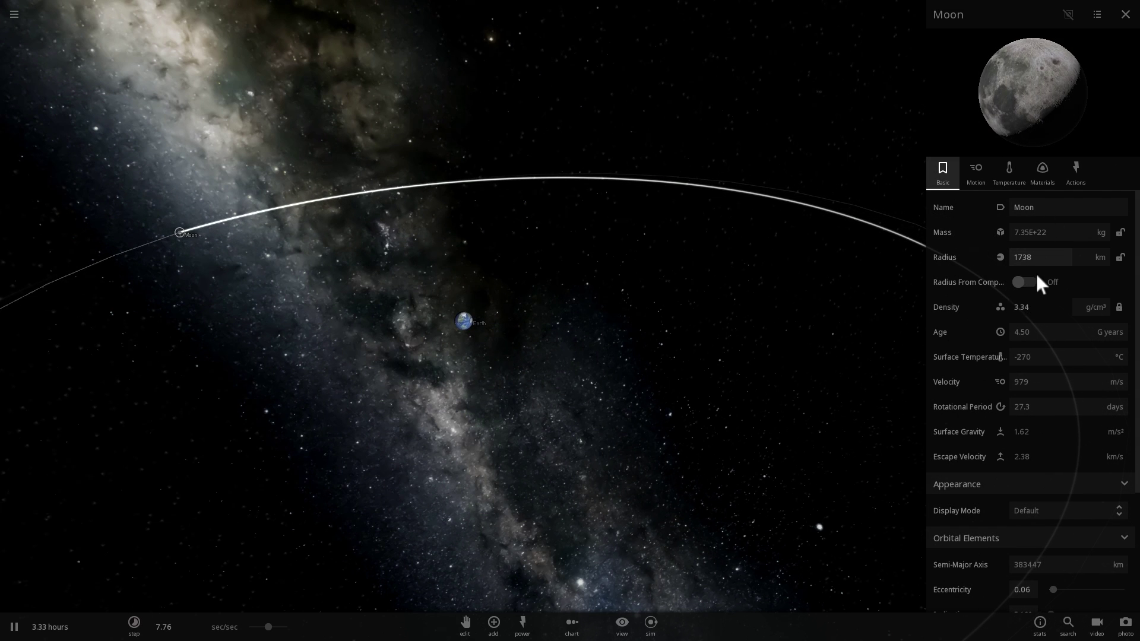
{"action": "left_click", "coordinate": [1103, 237]}
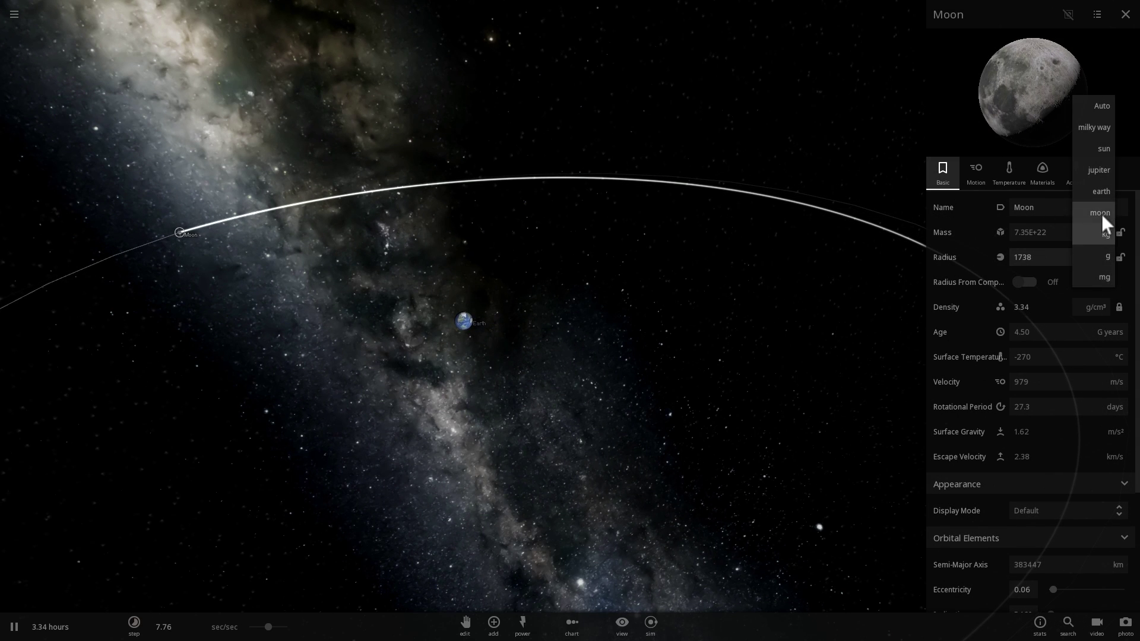
{"action": "left_click", "coordinate": [1106, 152]}
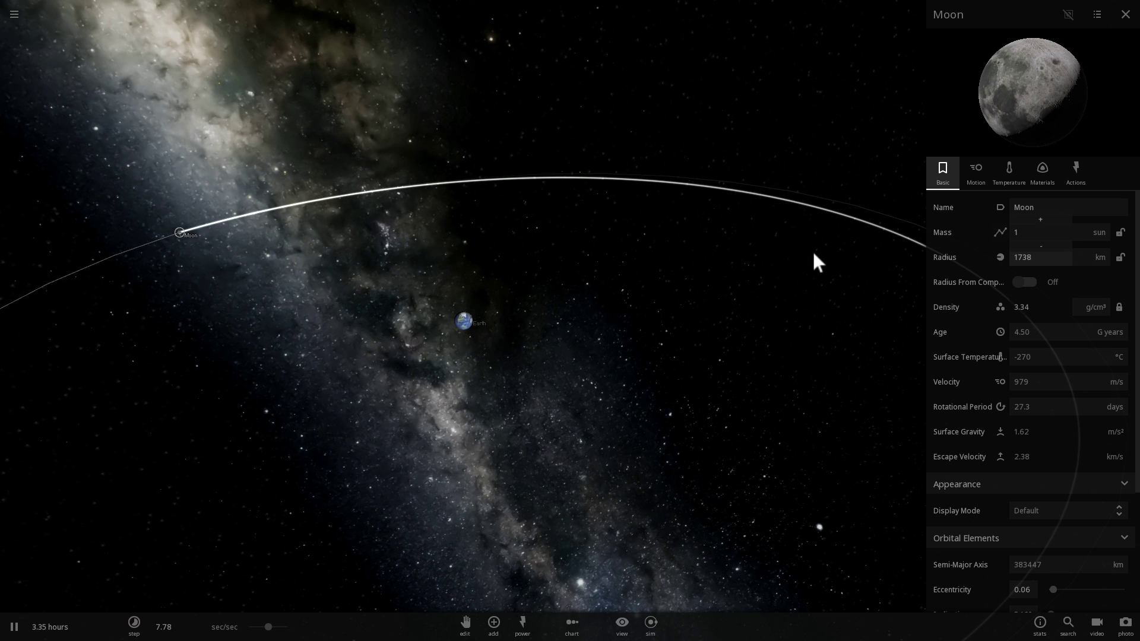
{"action": "type", "text": "1"}
{"action": "key", "text": "Return"}
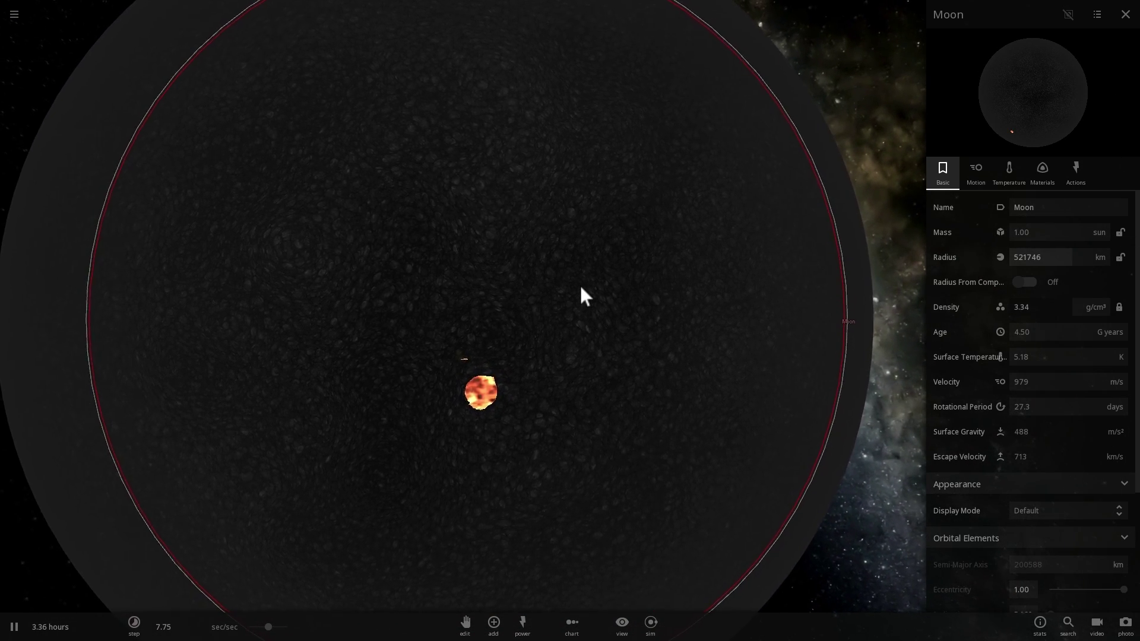
Examine the surface of the sun-mass Moon and Earth's impact on it from different angles
{"action": "left_click_drag", "start_coordinate": [573, 269], "coordinate": [588, 225]}
{"action": "scroll", "coordinate": [604, 282], "scroll_direction": "down", "scroll_amount": 3}
{"action": "scroll", "coordinate": [575, 269], "scroll_direction": "up", "scroll_amount": 3}
{"action": "scroll", "coordinate": [554, 254], "scroll_direction": "up", "scroll_amount": 3}
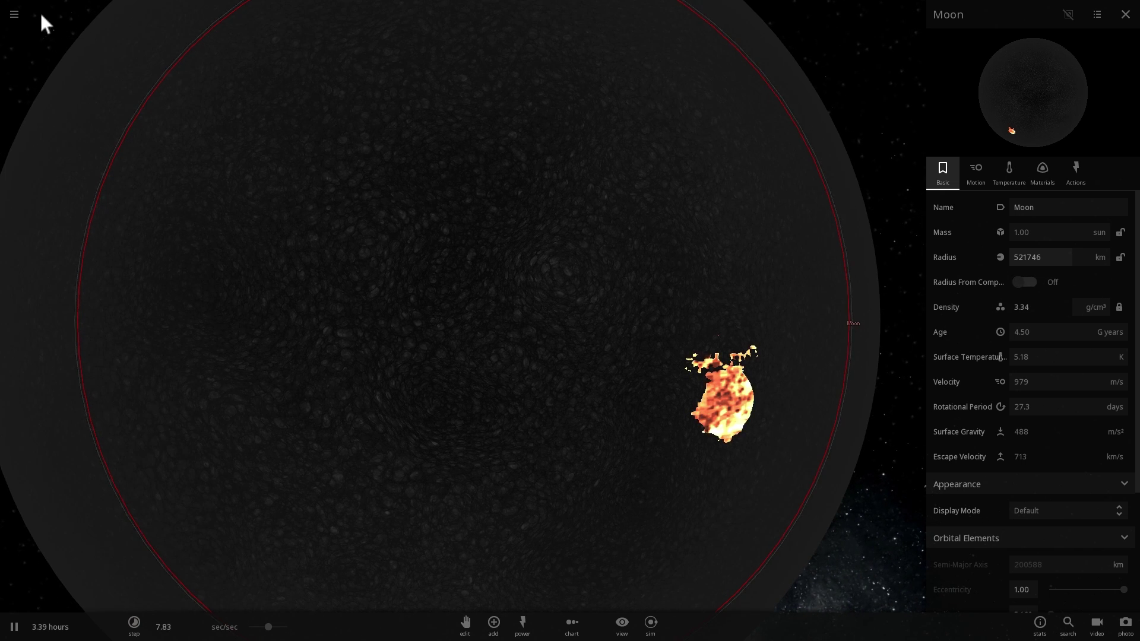
Open the Solar System simulation, with Earth selected, and slow it down to about 4.4 hours per second
{"action": "left_click", "coordinate": [14, 13]}
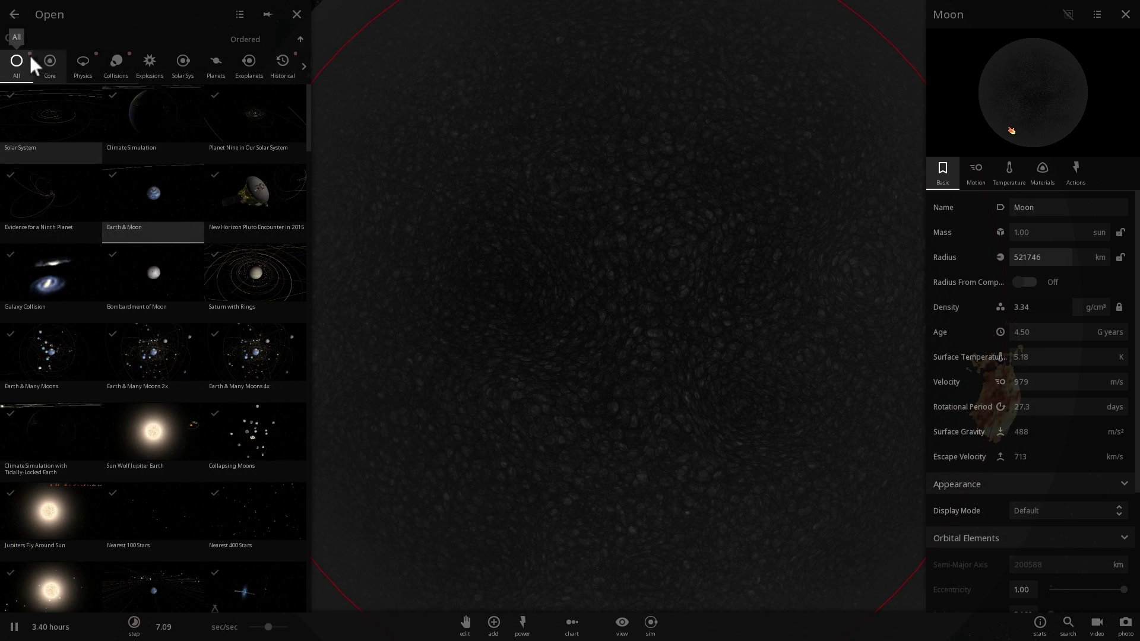
{"action": "left_click", "coordinate": [55, 112]}
{"action": "scroll", "coordinate": [565, 347], "scroll_direction": "down", "scroll_amount": 4}
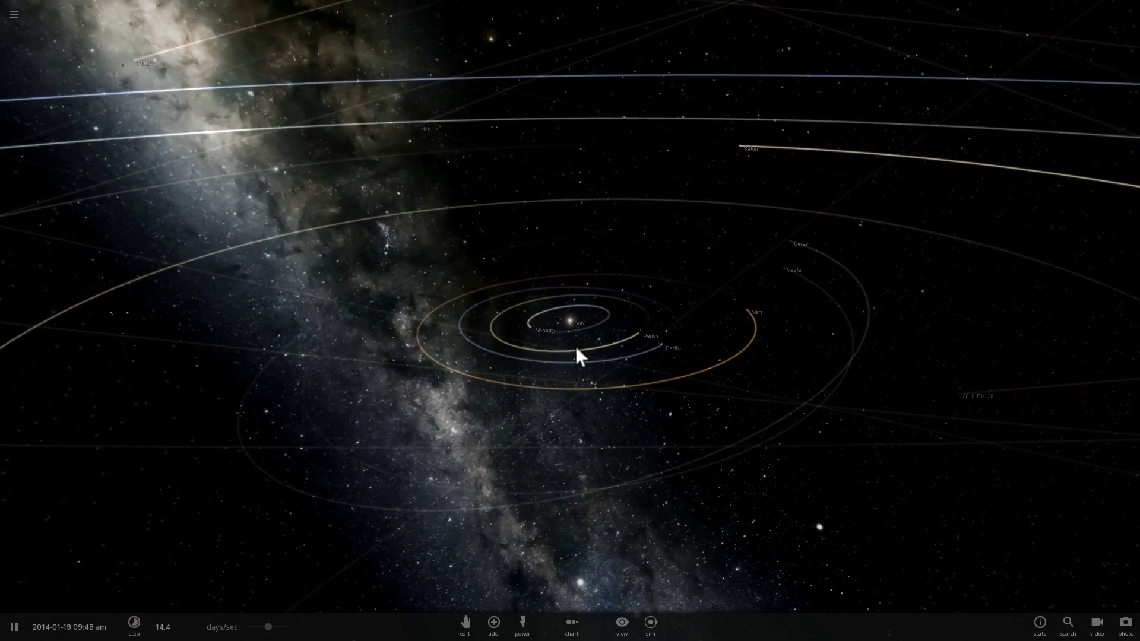
{"action": "right_click_drag", "start_coordinate": [575, 347], "coordinate": [705, 366]}
{"action": "left_click", "coordinate": [677, 312]}
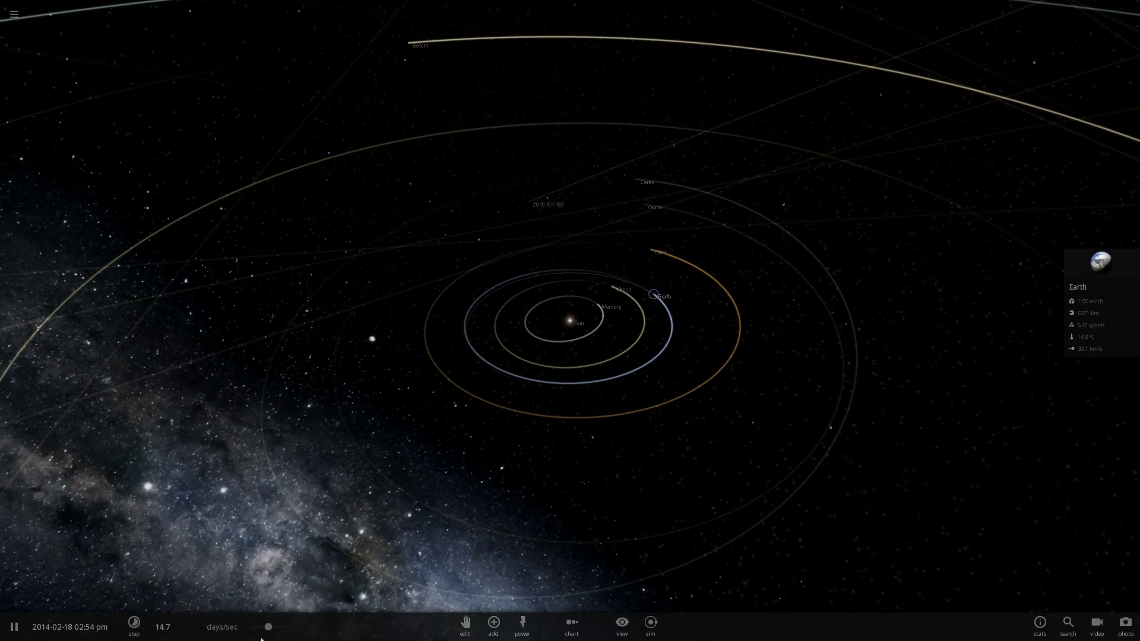
{"action": "left_click_drag", "start_coordinate": [268, 628], "coordinate": [245, 623]}
Examine the planets' orbits from several angles and take a close look at the Sun
{"action": "right_click_drag", "start_coordinate": [369, 442], "coordinate": [691, 414]}
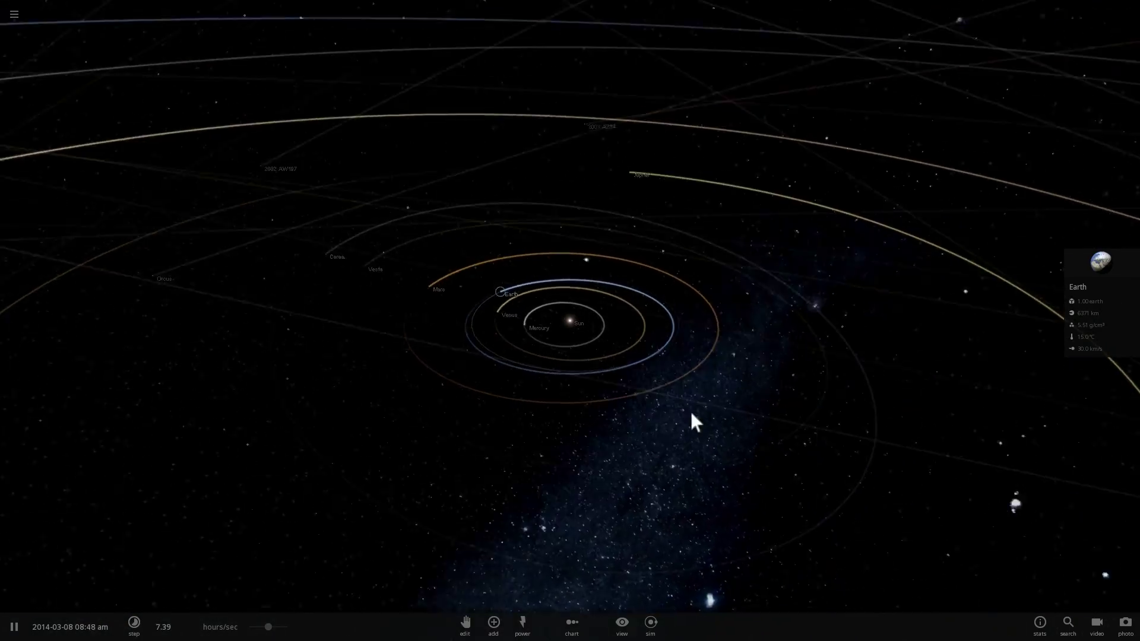
{"action": "left_click_drag", "start_coordinate": [695, 421], "coordinate": [585, 384]}
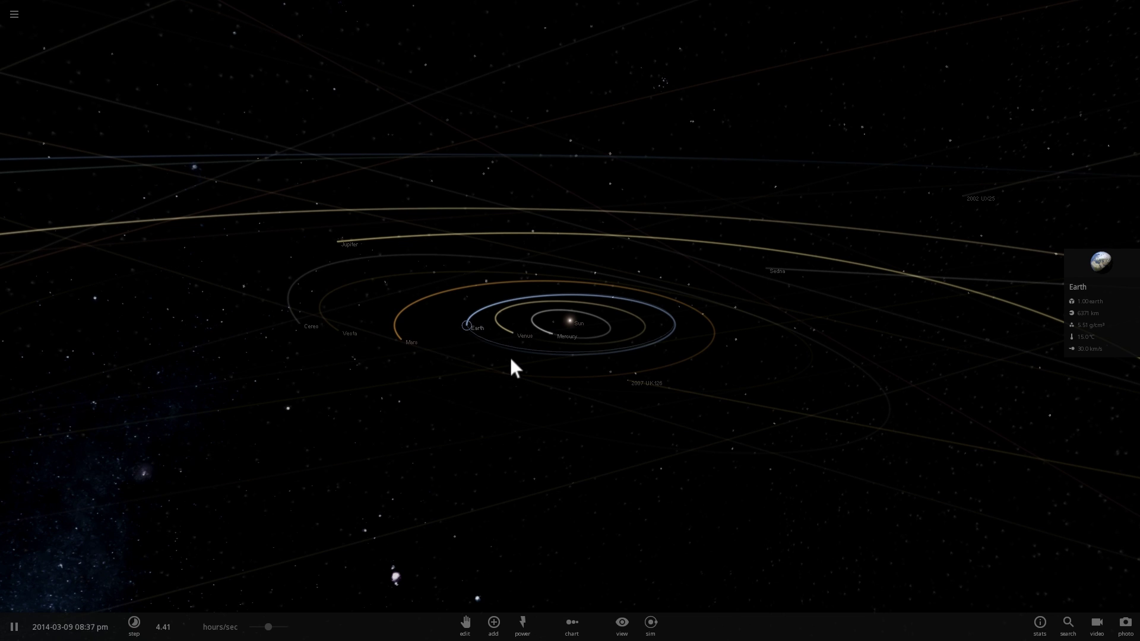
{"action": "scroll", "coordinate": [511, 358], "scroll_direction": "up", "scroll_amount": 4}
{"action": "double_click", "coordinate": [568, 324]}
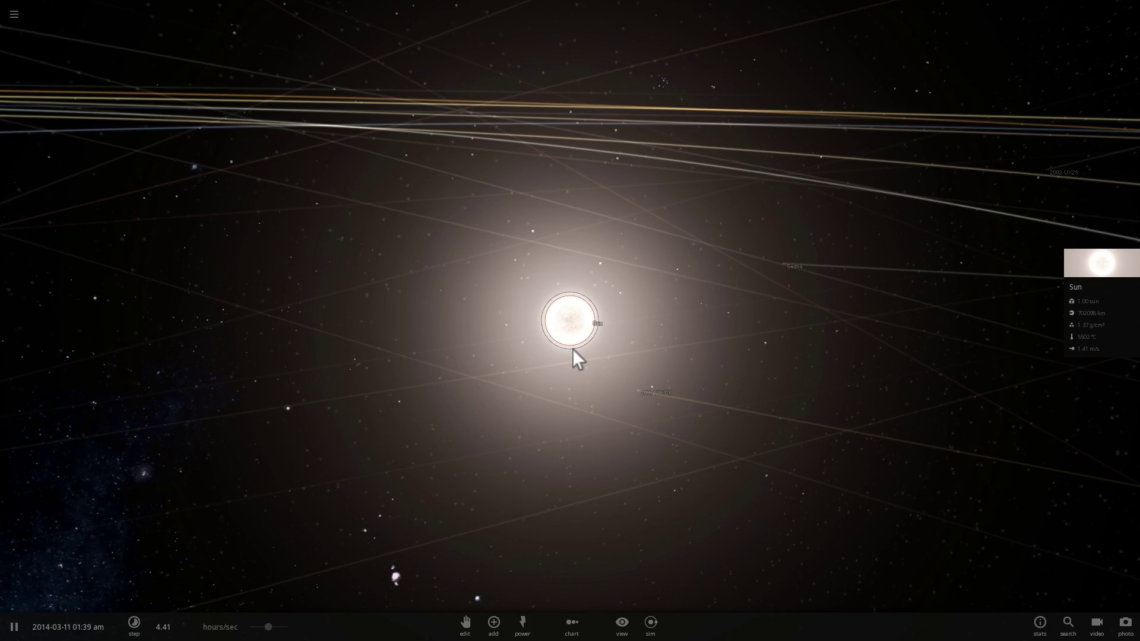
{"action": "scroll", "coordinate": [573, 348], "scroll_direction": "up", "scroll_amount": 6}
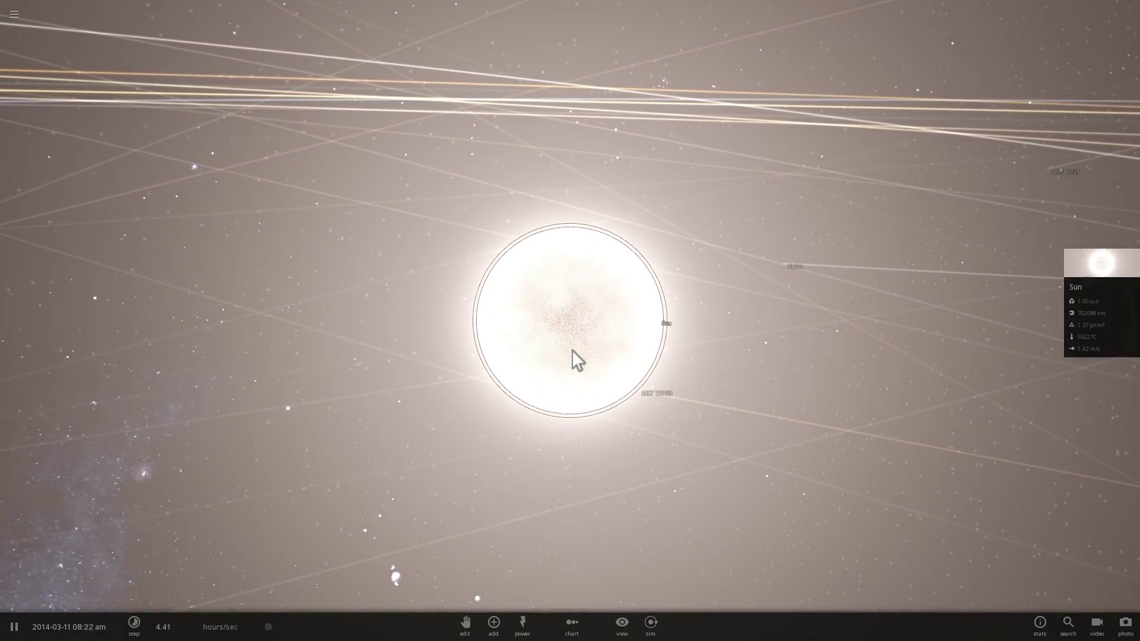
{"action": "left_click_drag", "start_coordinate": [572, 350], "coordinate": [565, 382]}
{"action": "scroll", "coordinate": [513, 345], "scroll_direction": "up", "scroll_amount": 2}
{"action": "scroll", "coordinate": [549, 384], "scroll_direction": "down", "scroll_amount": 5}
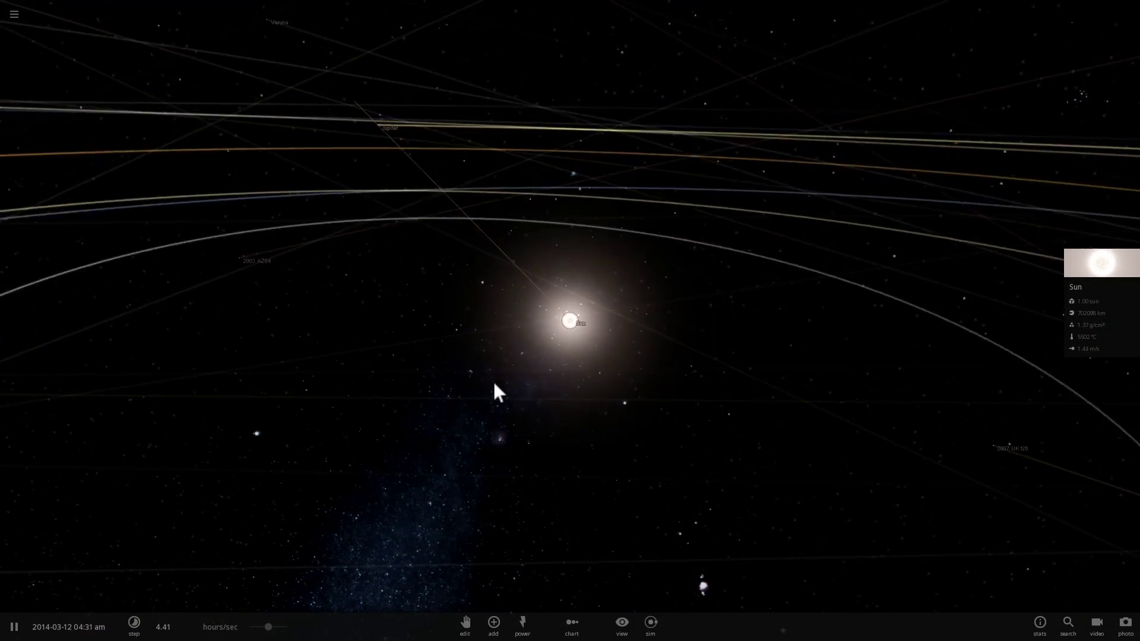
Focus on Earth with the simulation slowed to 10 minutes per second, and show the actions available for Earth
{"action": "double_click", "coordinate": [294, 304]}
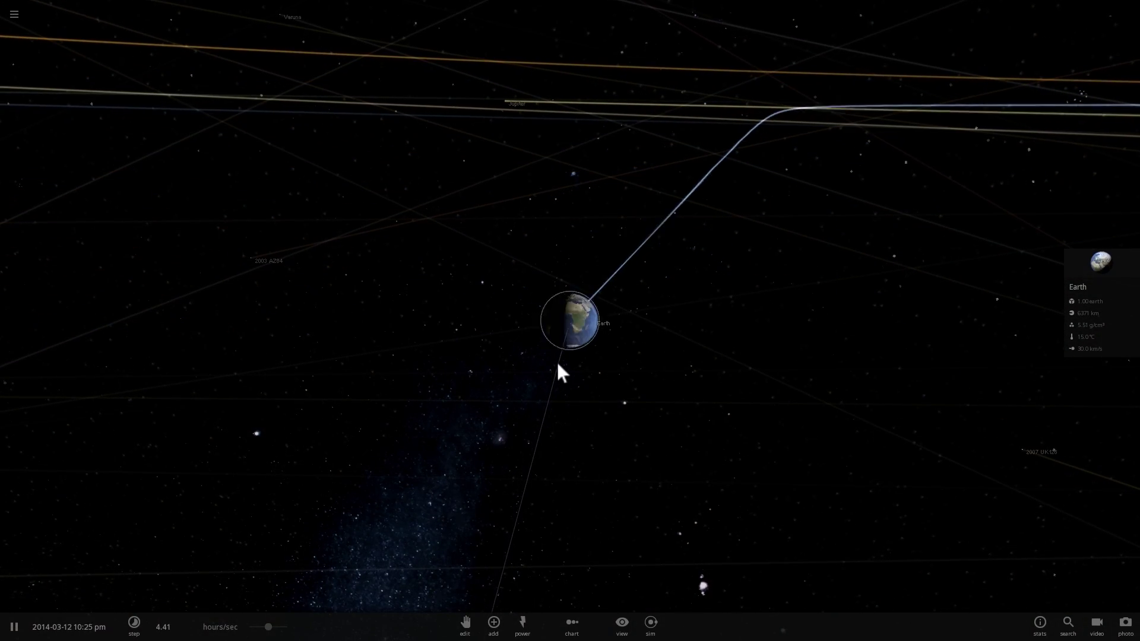
{"action": "scroll", "coordinate": [558, 362], "scroll_direction": "up", "scroll_amount": 3}
{"action": "left_click_drag", "start_coordinate": [268, 628], "coordinate": [231, 625]}
{"action": "right_click_drag", "start_coordinate": [477, 439], "coordinate": [407, 399]}
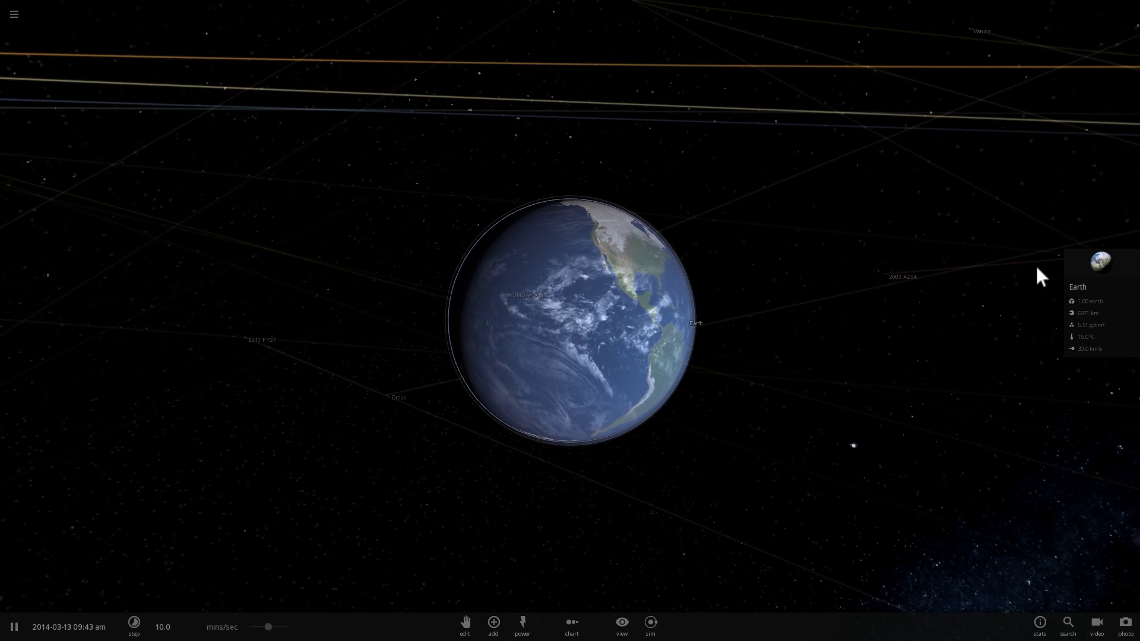
{"action": "right_click_drag", "start_coordinate": [748, 244], "coordinate": [867, 265]}
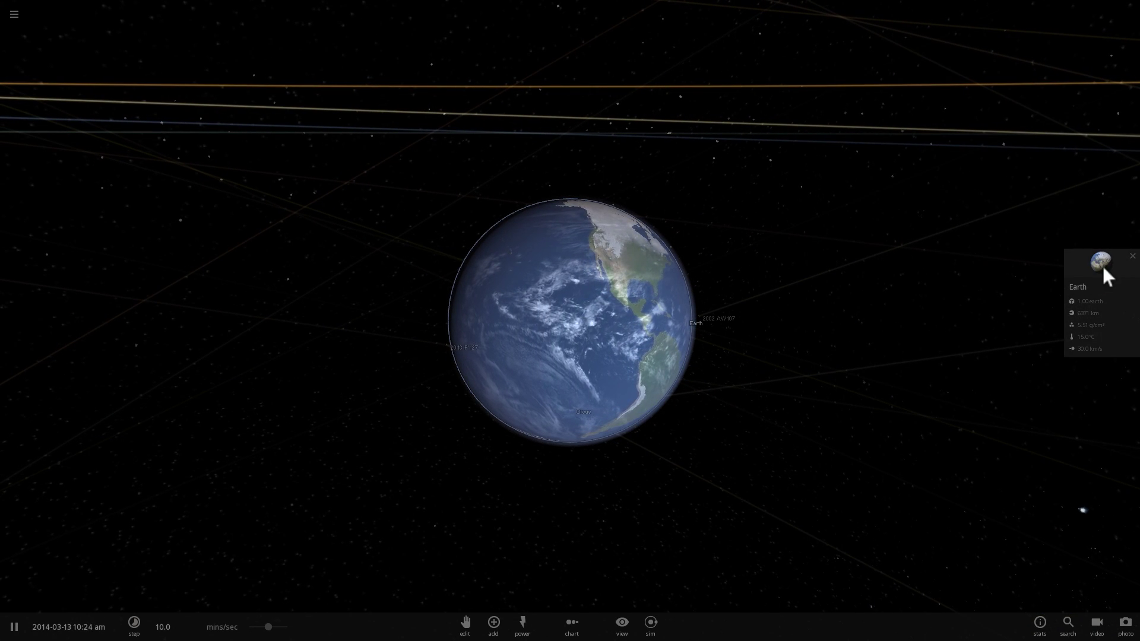
{"action": "left_click", "coordinate": [1102, 264]}
{"action": "left_click", "coordinate": [1077, 170]}
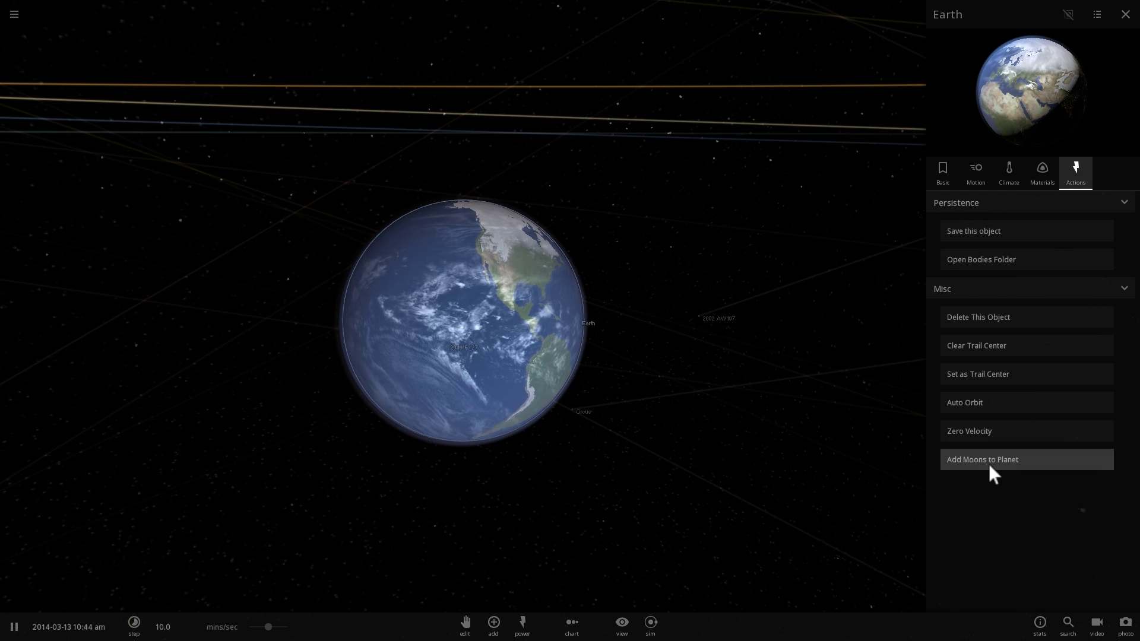
Focus on the Moon and show its temperature and atmosphere properties
{"action": "scroll", "coordinate": [659, 405], "scroll_direction": "down", "scroll_amount": 10}
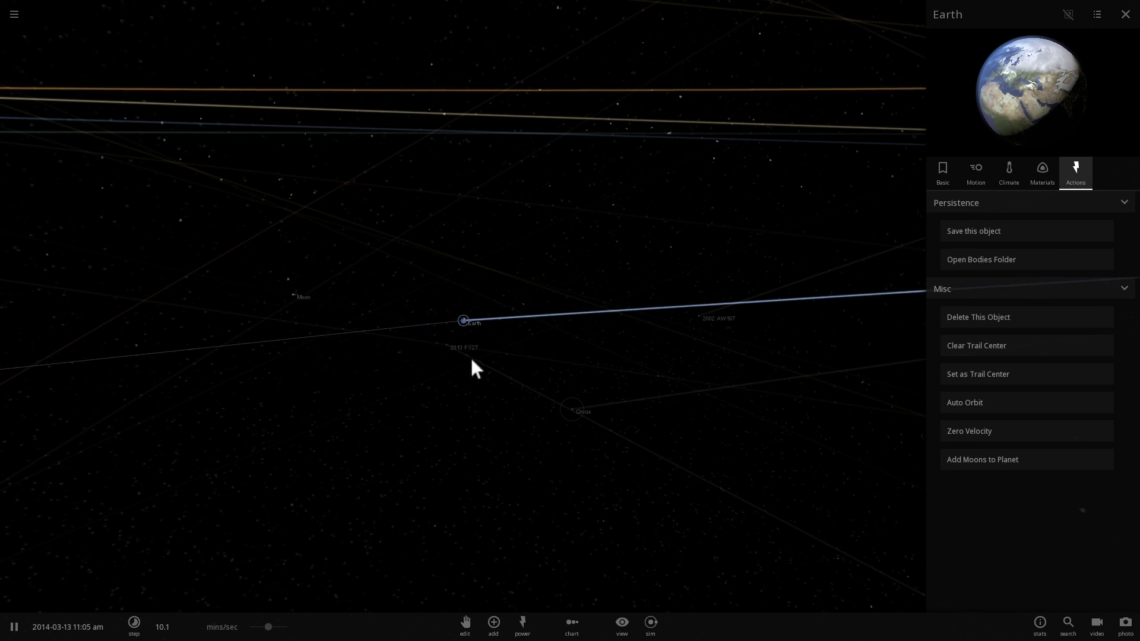
{"action": "double_click", "coordinate": [304, 299]}
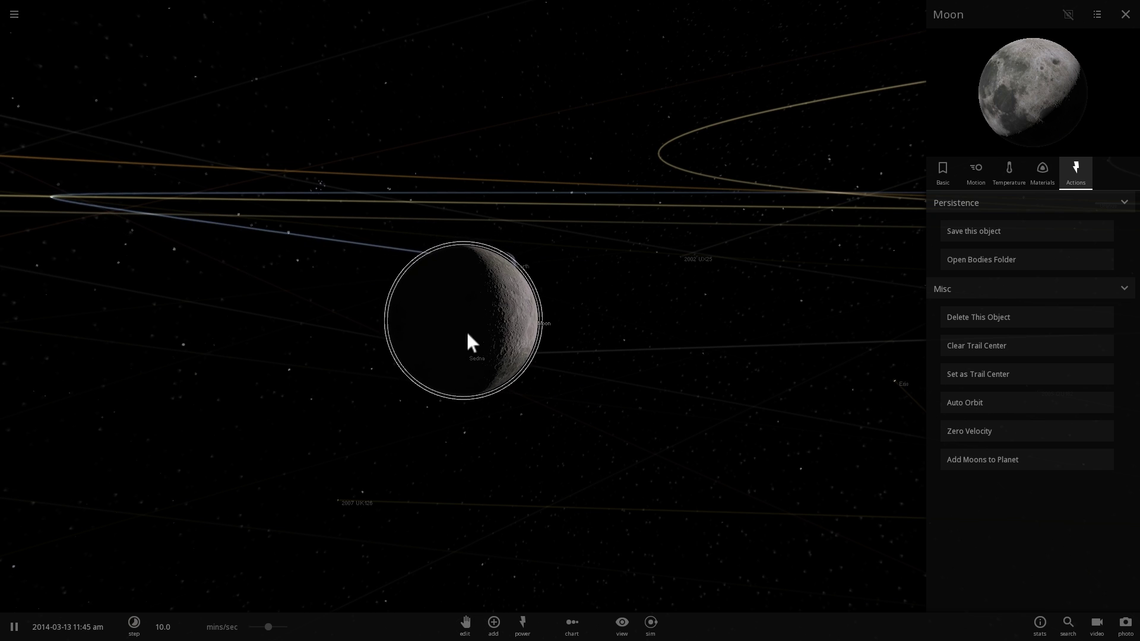
{"action": "left_click", "coordinate": [1010, 182]}
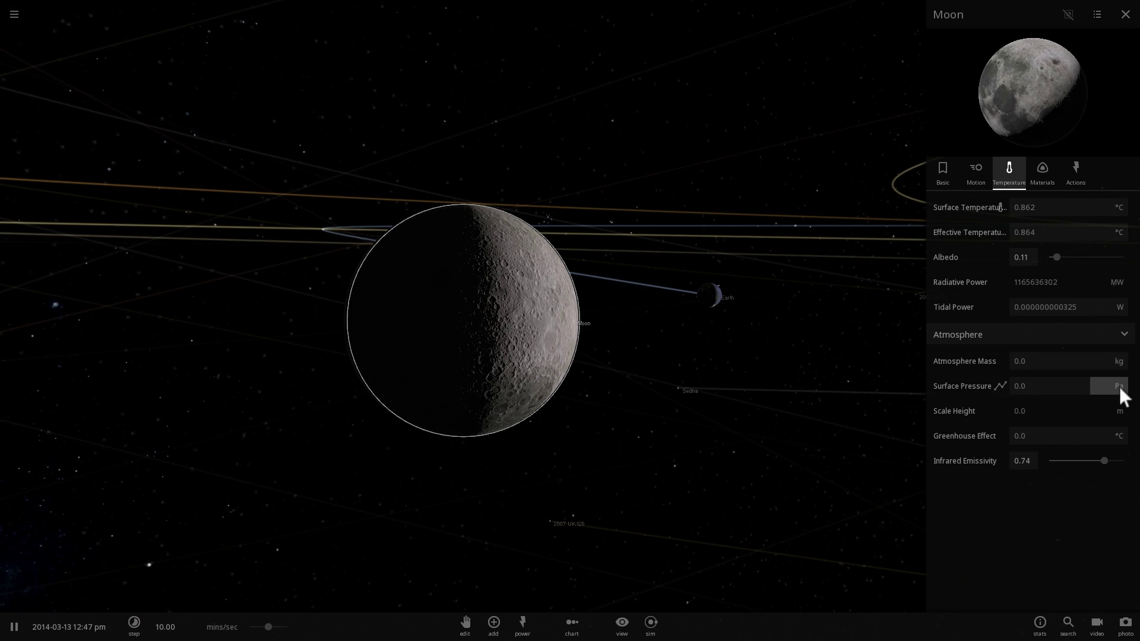
{"action": "scroll", "coordinate": [778, 328], "scroll_direction": "up", "scroll_amount": 5}
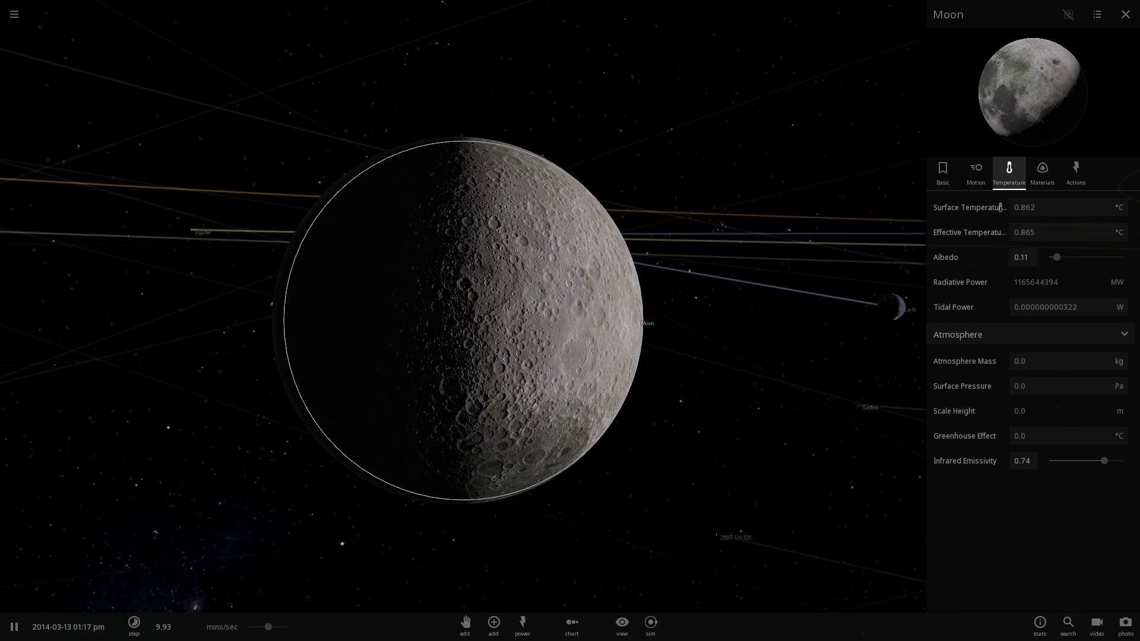
Switch the unit of the Moon's surface pressure to atm and set the pressure to 90 atm
{"action": "left_click", "coordinate": [1120, 387]}
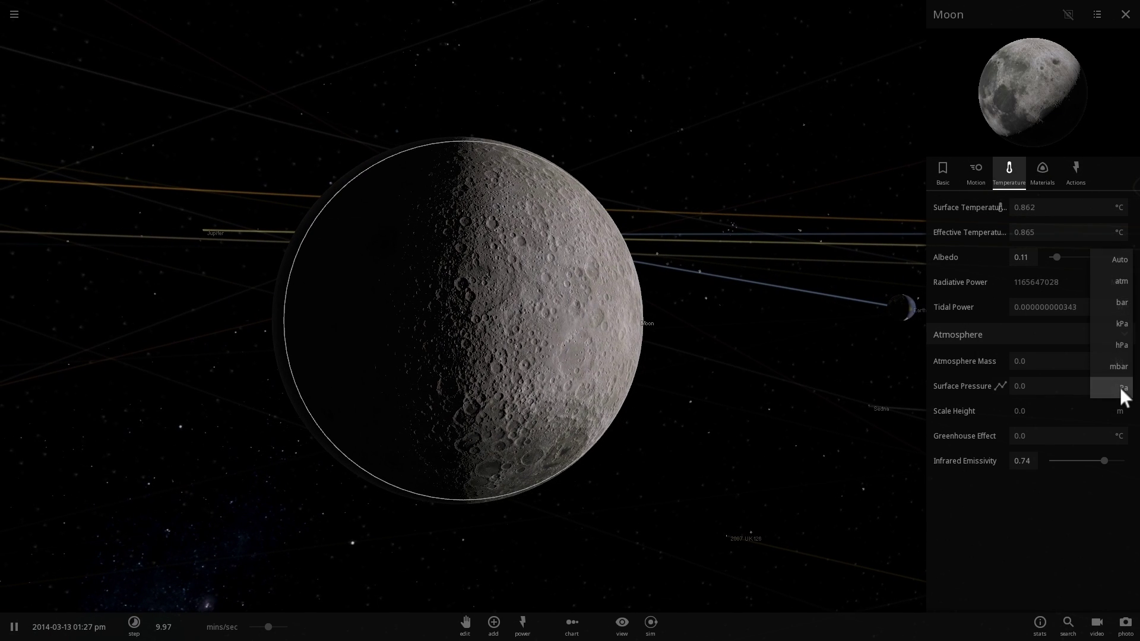
{"action": "left_click", "coordinate": [1121, 282]}
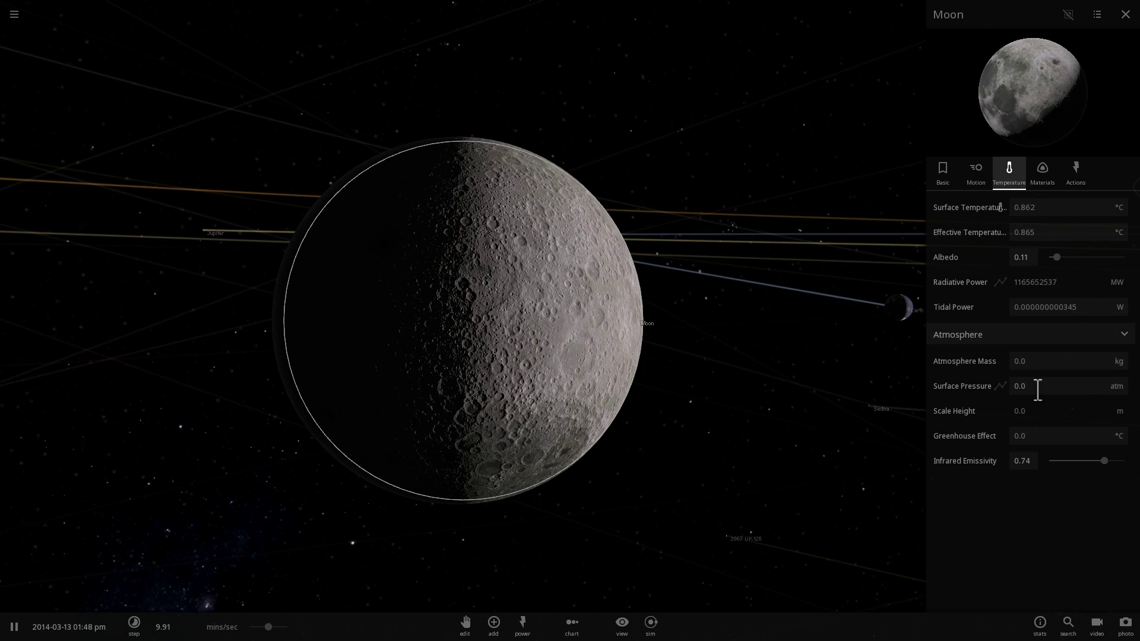
{"action": "left_click", "coordinate": [1036, 387]}
{"action": "type", "text": "90"}
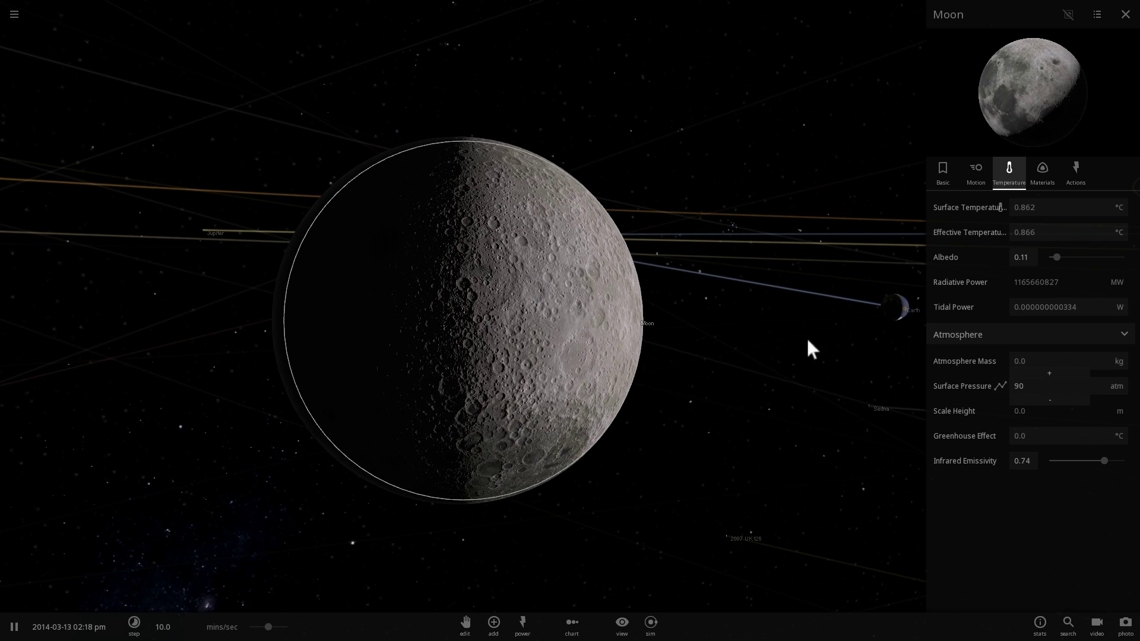
{"action": "key", "text": "Return"}
Examine the Moon's surface from different angles and distances for effects of the dense atmosphere
{"action": "scroll", "coordinate": [728, 328], "scroll_direction": "up", "scroll_amount": 5}
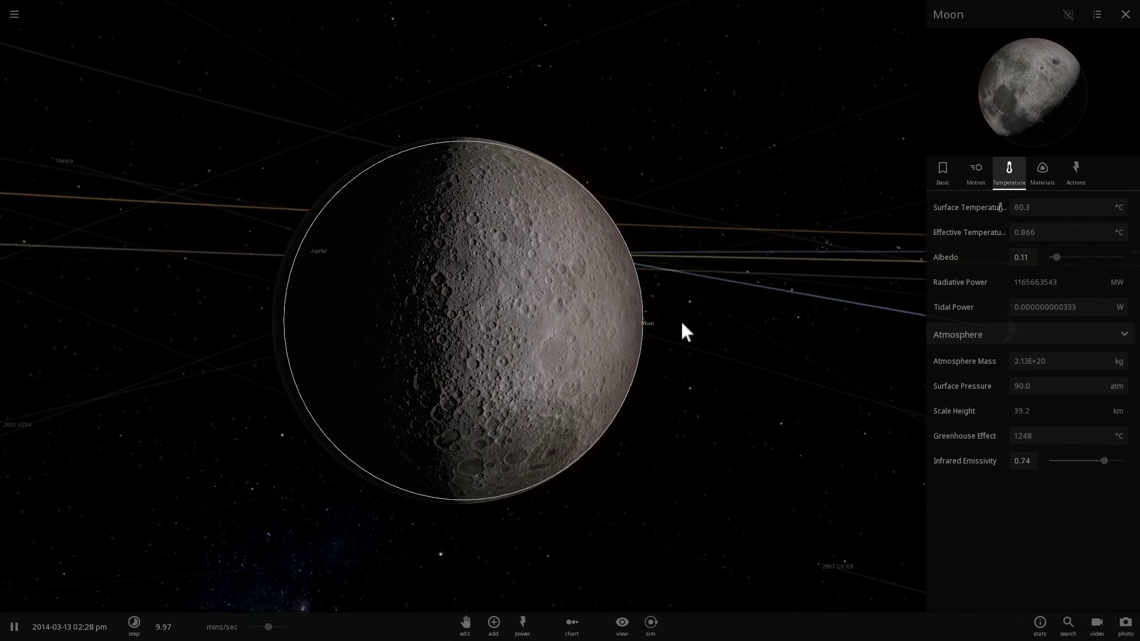
{"action": "left_click_drag", "start_coordinate": [673, 317], "coordinate": [636, 312]}
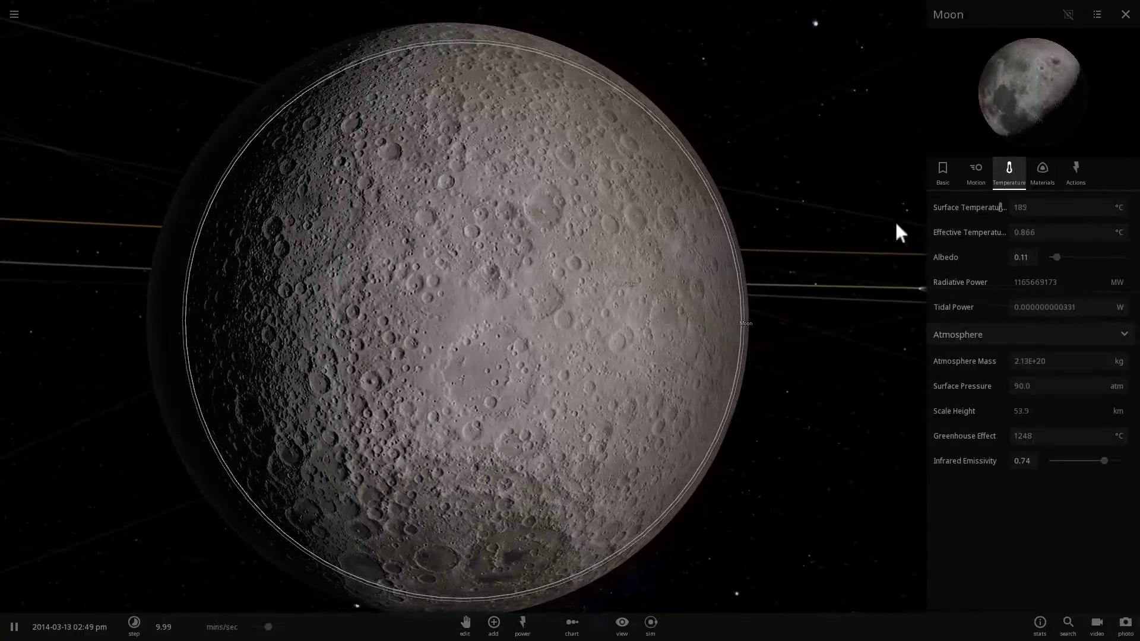
{"action": "left_click_drag", "start_coordinate": [821, 239], "coordinate": [757, 248]}
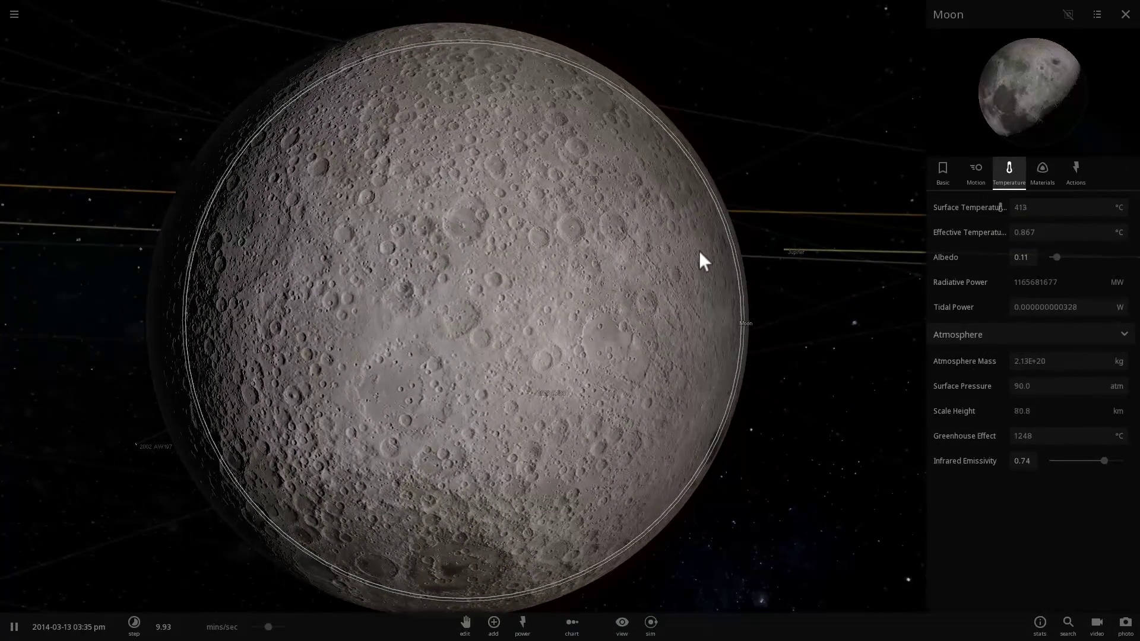
{"action": "scroll", "coordinate": [699, 251], "scroll_direction": "down", "scroll_amount": 3}
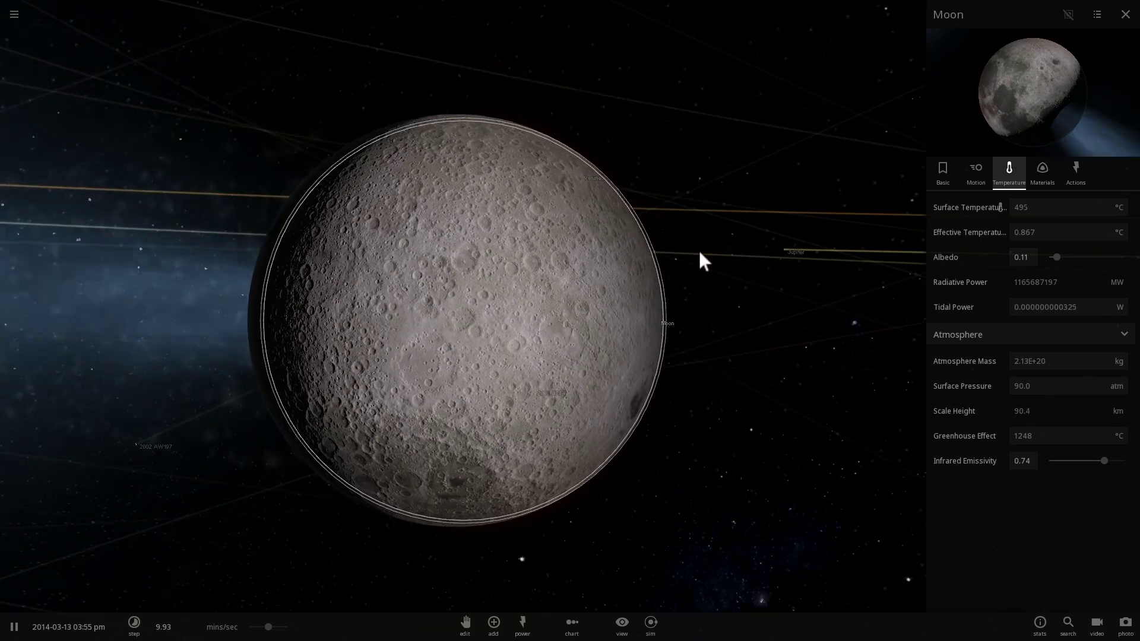
{"action": "left_click_drag", "start_coordinate": [699, 252], "coordinate": [649, 254]}
{"action": "scroll", "coordinate": [648, 256], "scroll_direction": "down", "scroll_amount": 3}
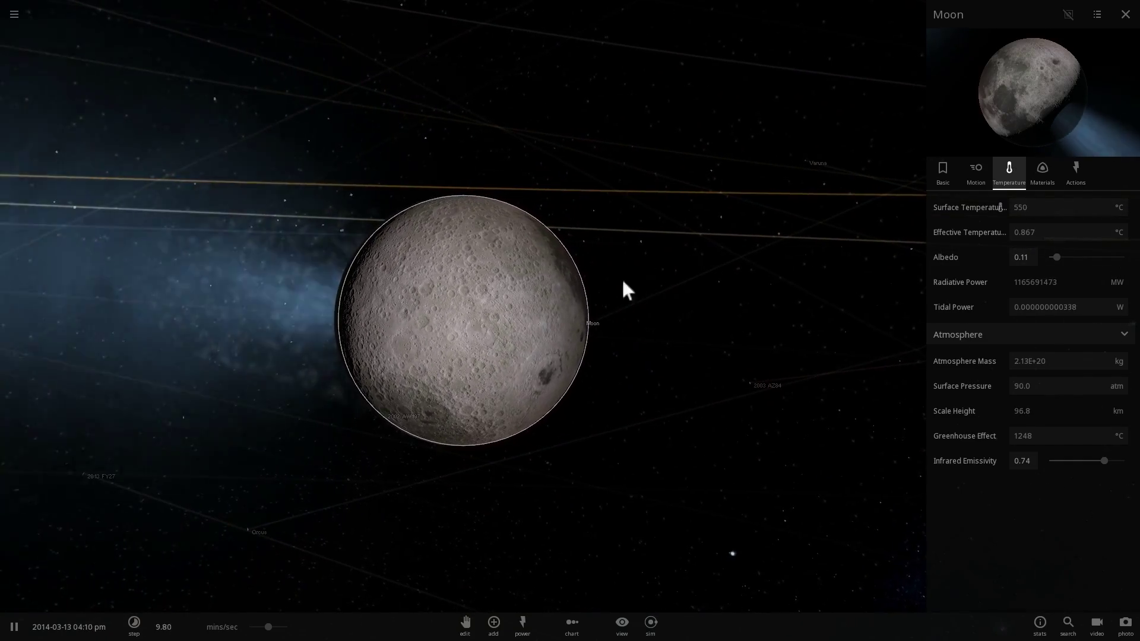
{"action": "left_click_drag", "start_coordinate": [658, 301], "coordinate": [618, 300]}
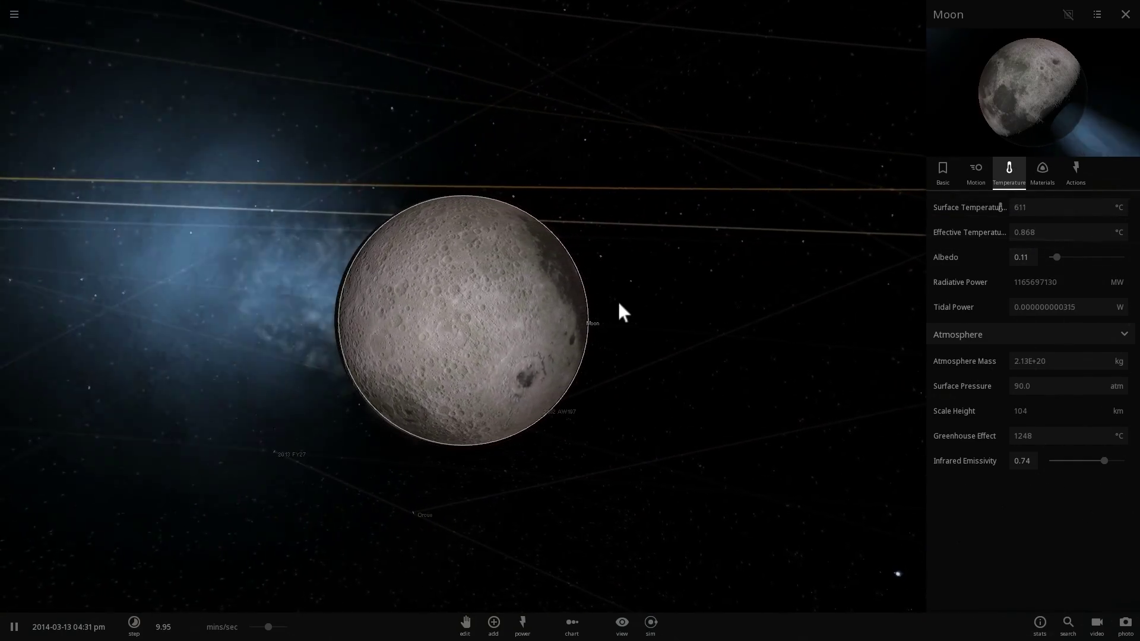
{"action": "scroll", "coordinate": [613, 301], "scroll_direction": "up", "scroll_amount": 3}
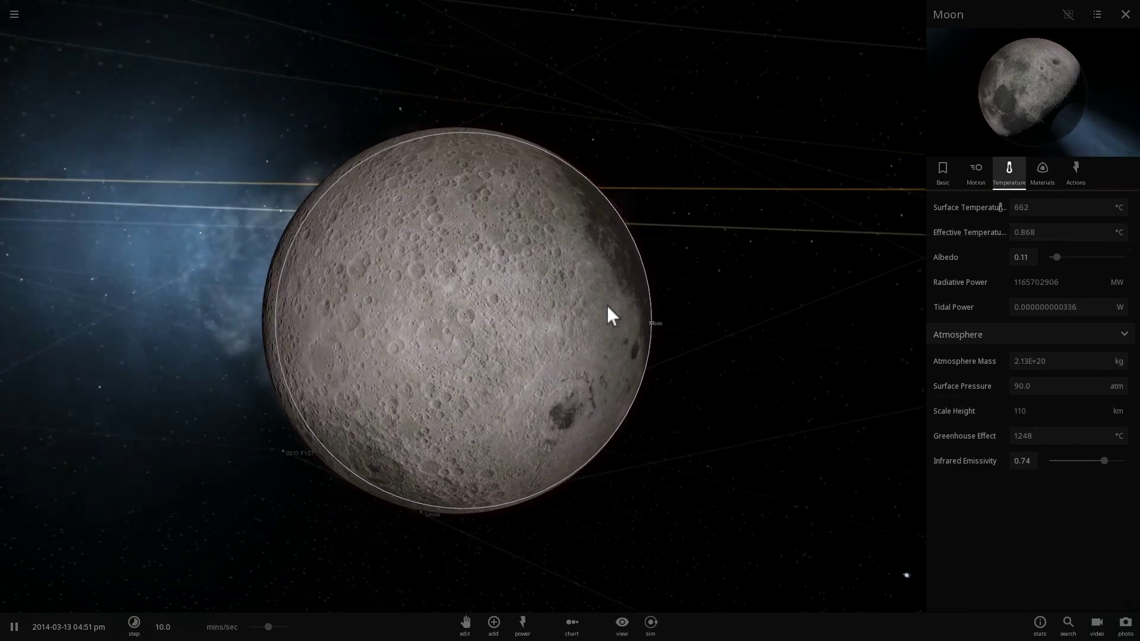
{"action": "scroll", "coordinate": [635, 303], "scroll_direction": "up", "scroll_amount": 3}
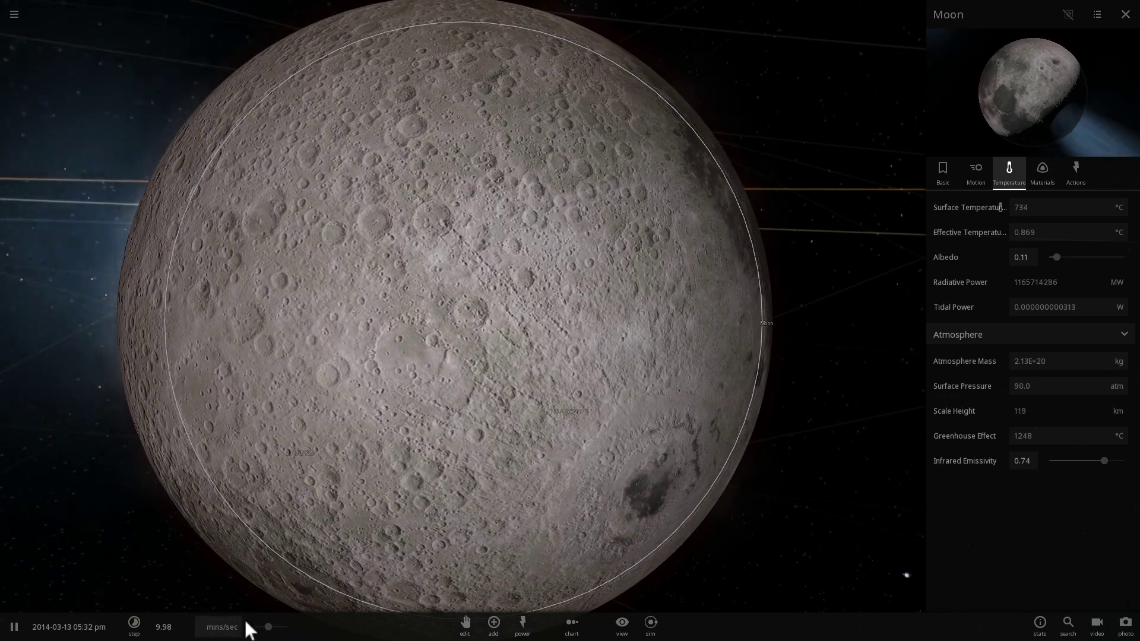
Speed the simulation up to about 12.6 minutes per second and inspect the Moon's surface
{"action": "left_click_drag", "start_coordinate": [271, 632], "coordinate": [274, 632]}
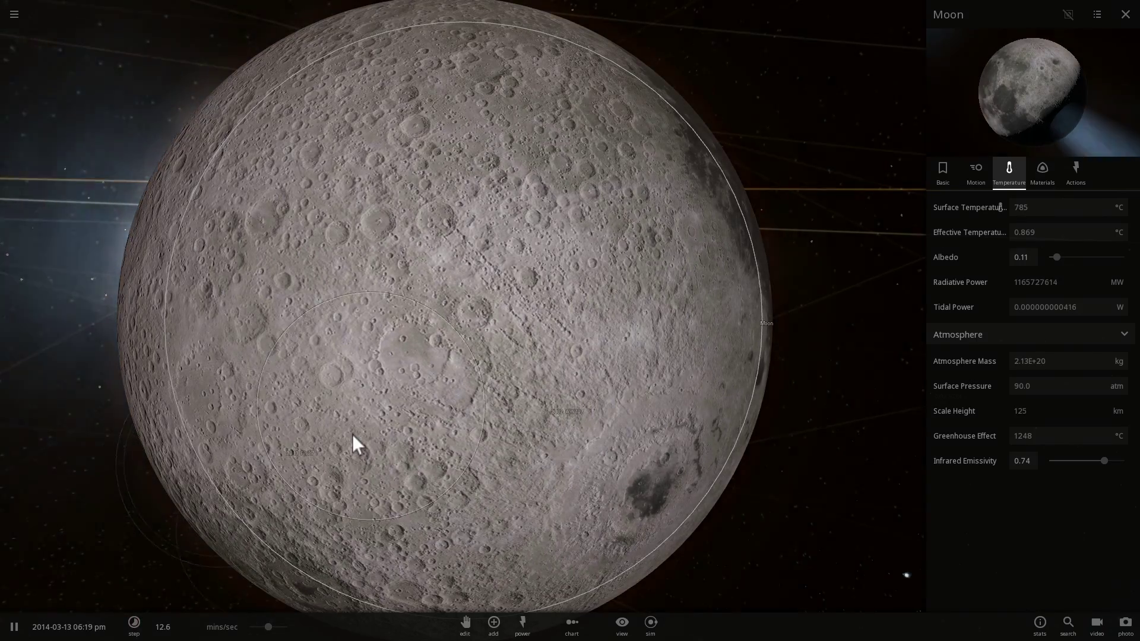
{"action": "scroll", "coordinate": [390, 407], "scroll_direction": "down", "scroll_amount": 3}
{"action": "left_click_drag", "start_coordinate": [484, 391], "coordinate": [538, 383]}
{"action": "scroll", "coordinate": [408, 379], "scroll_direction": "up", "scroll_amount": 3}
{"action": "scroll", "coordinate": [415, 377], "scroll_direction": "down", "scroll_amount": 3}
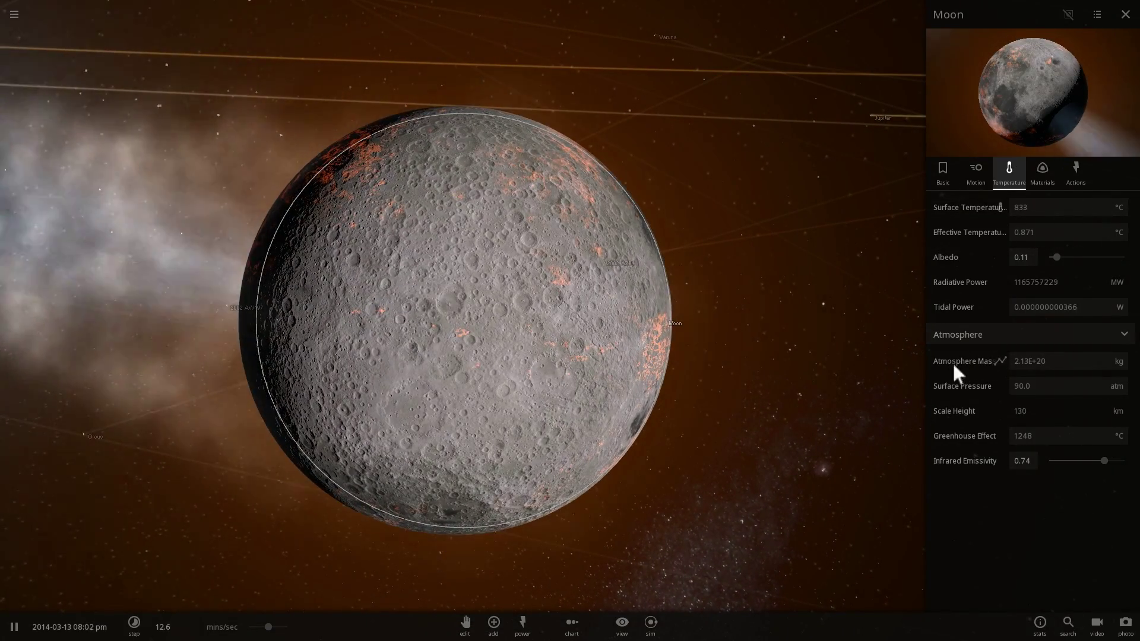
Examine the Moon's gas tail from farther out and the molten areas of its surface up close
{"action": "scroll", "coordinate": [653, 336], "scroll_direction": "down", "scroll_amount": 5}
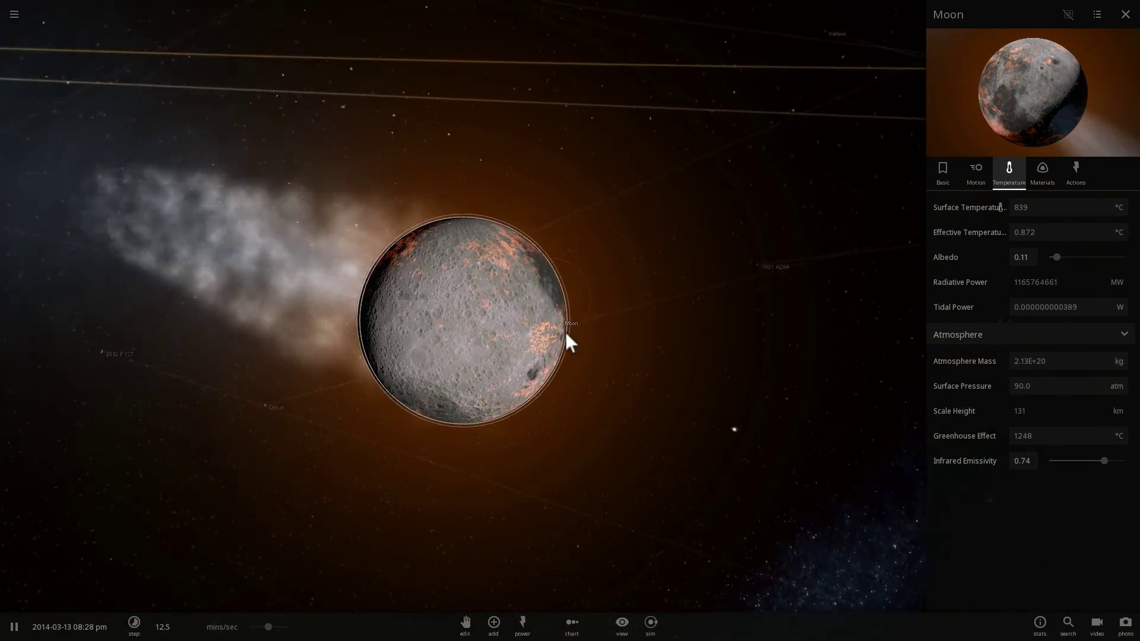
{"action": "left_click_drag", "start_coordinate": [565, 332], "coordinate": [766, 318]}
{"action": "scroll", "coordinate": [644, 370], "scroll_direction": "down", "scroll_amount": 5}
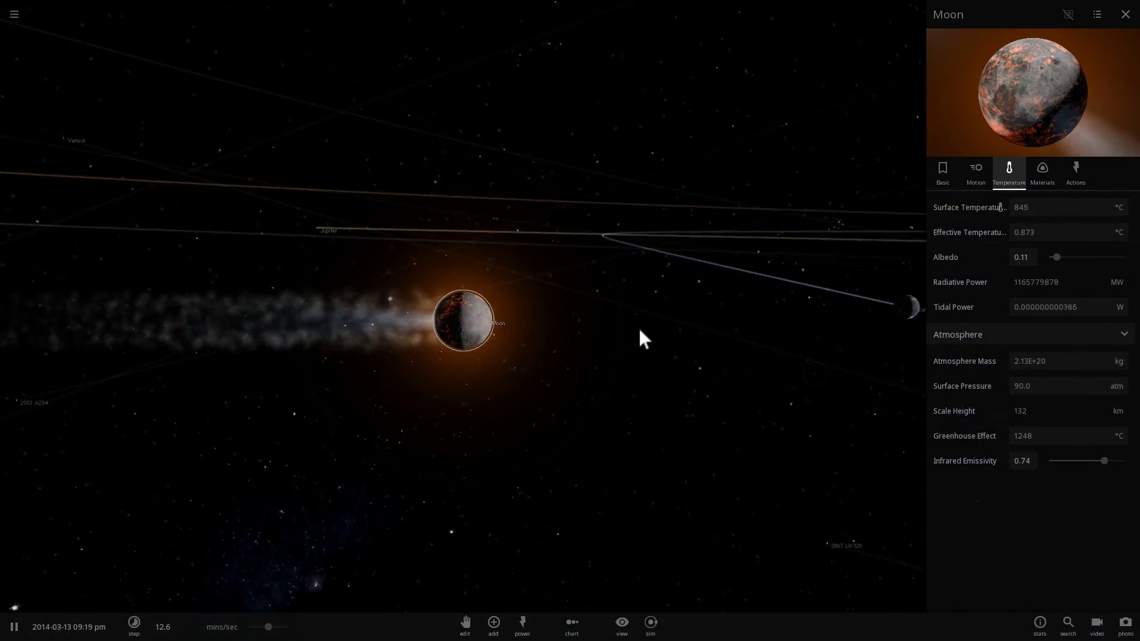
{"action": "scroll", "coordinate": [640, 333], "scroll_direction": "up", "scroll_amount": 5}
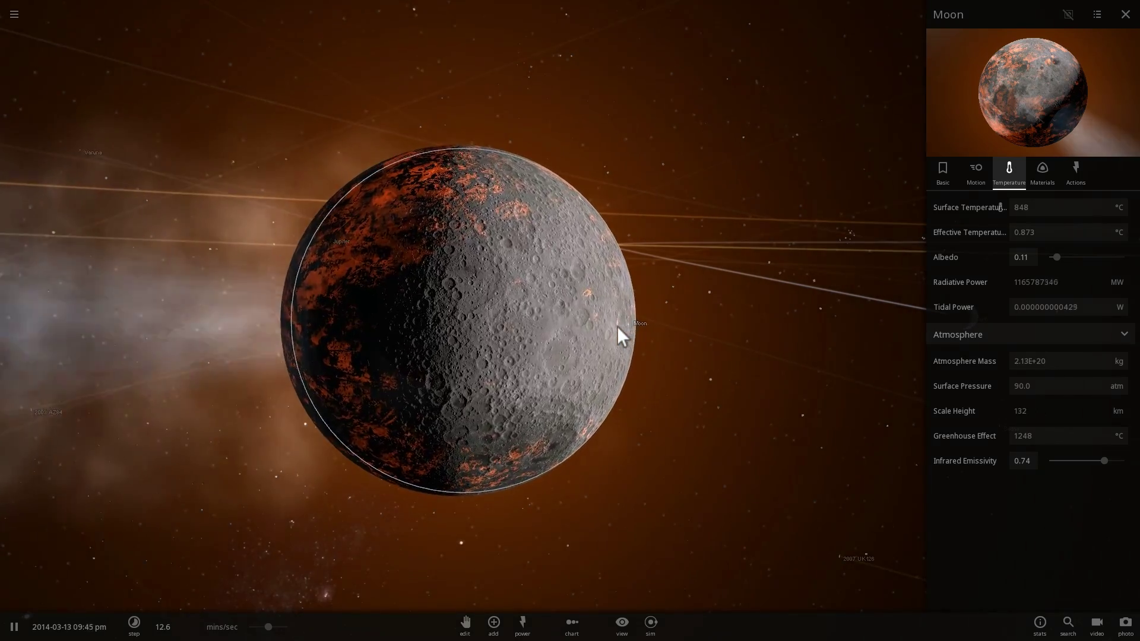
{"action": "left_click_drag", "start_coordinate": [618, 325], "coordinate": [552, 306]}
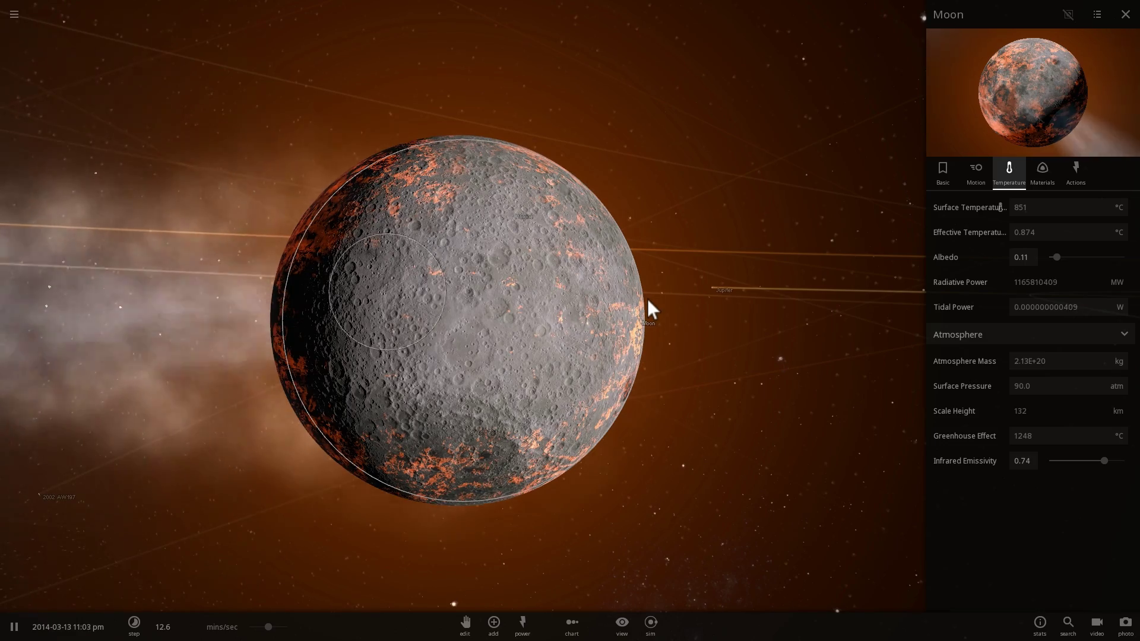
{"action": "left_click_drag", "start_coordinate": [647, 298], "coordinate": [615, 297]}
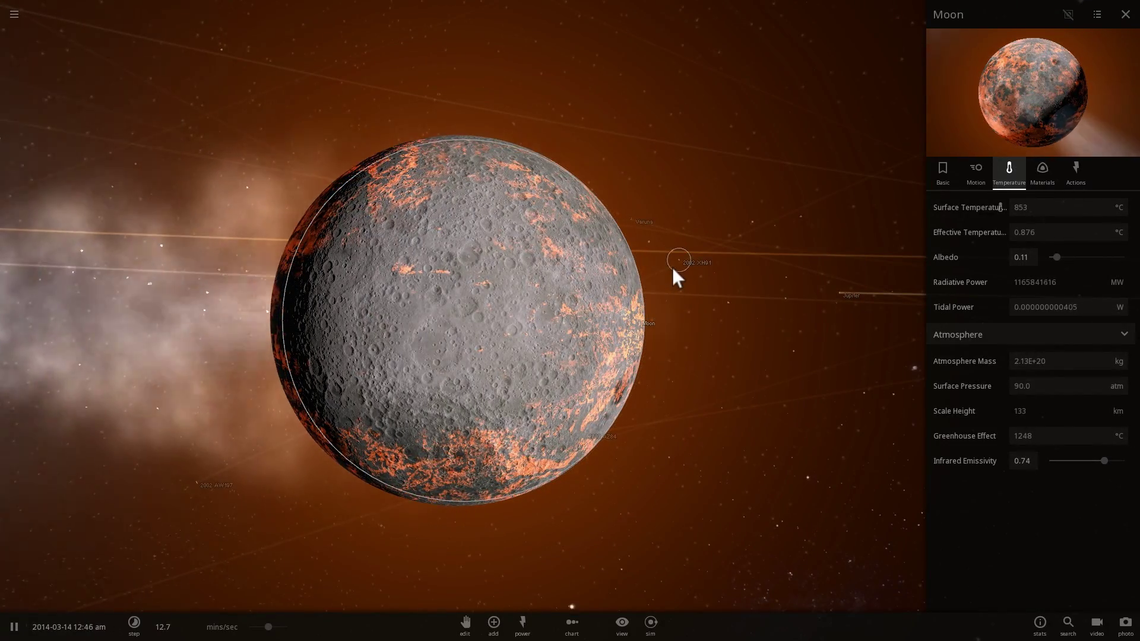
{"action": "left_click_drag", "start_coordinate": [672, 267], "coordinate": [612, 259]}
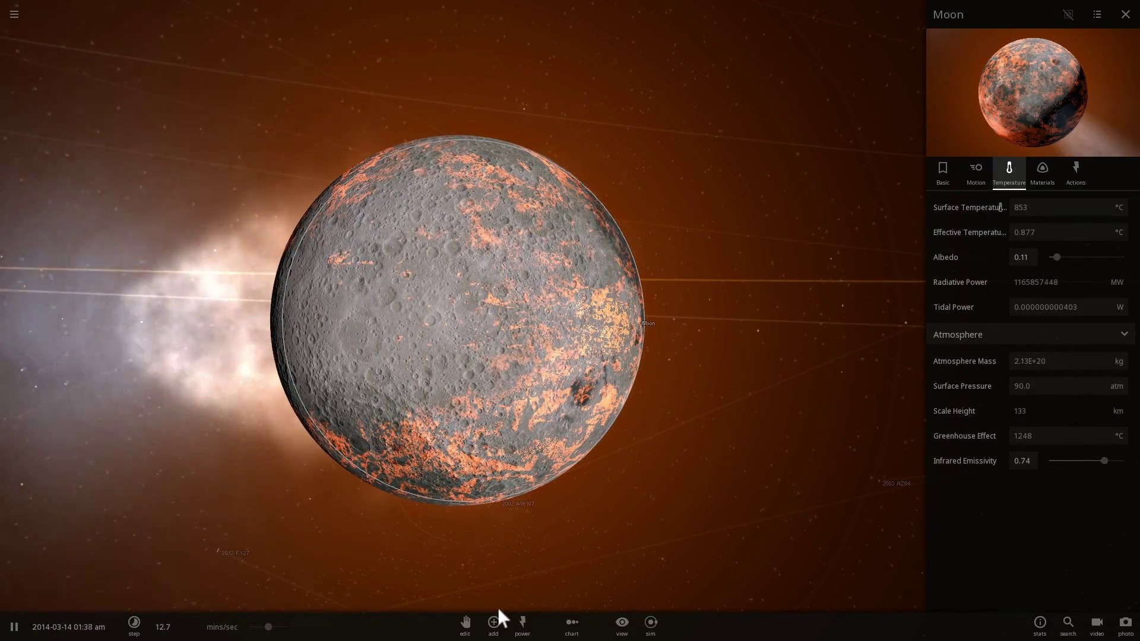
{"action": "left_click", "coordinate": [502, 632]}
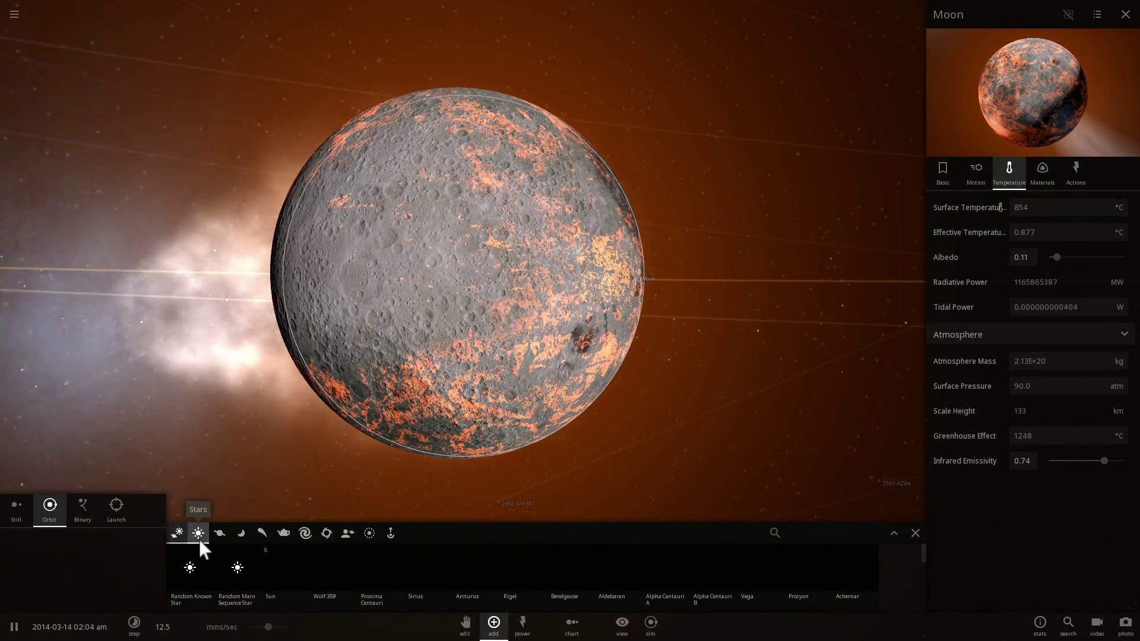
{"action": "left_click", "coordinate": [279, 564]}
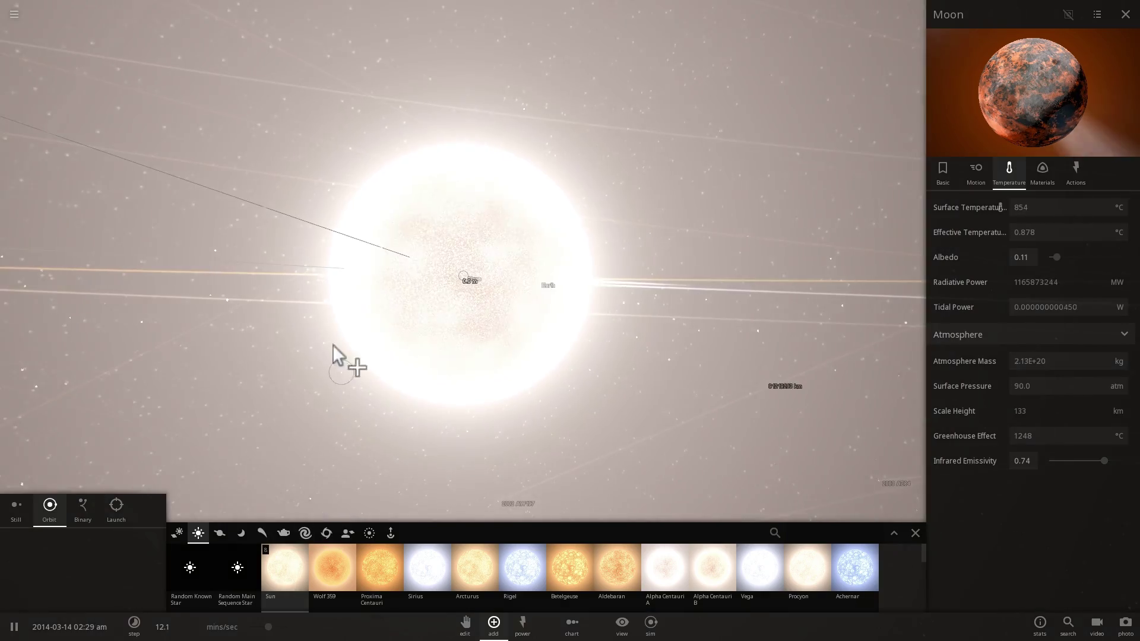
{"action": "right_click_drag", "start_coordinate": [332, 344], "coordinate": [291, 234]}
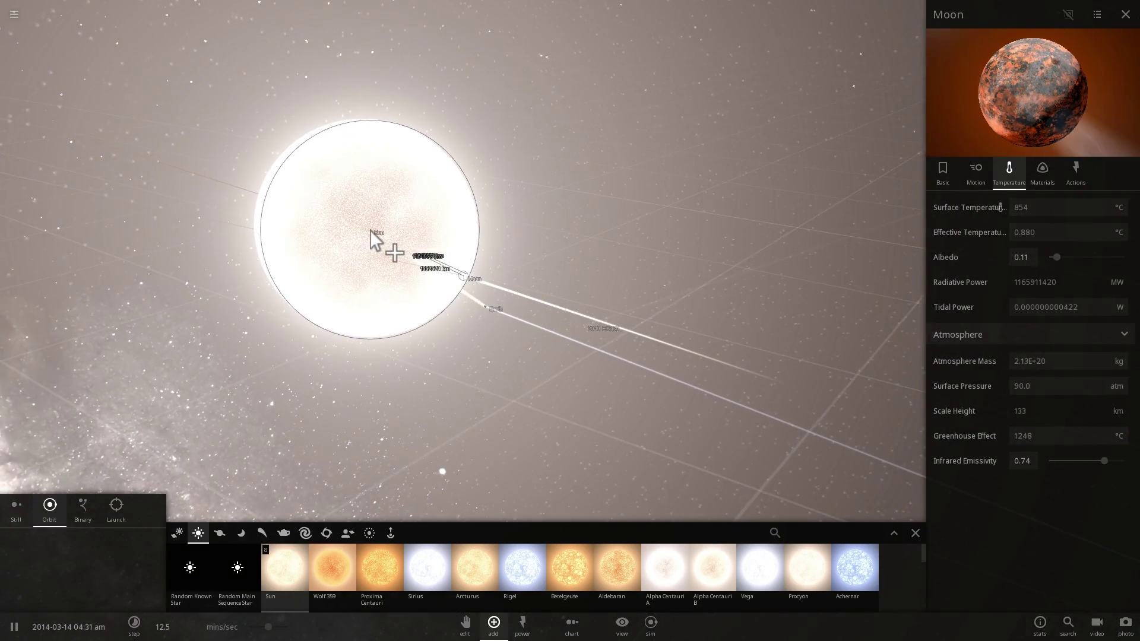
{"action": "key", "text": "Escape"}
Take another close look at the Moon's surface and view its tail and trail from a distance
{"action": "scroll", "coordinate": [462, 280], "scroll_direction": "up", "scroll_amount": 10}
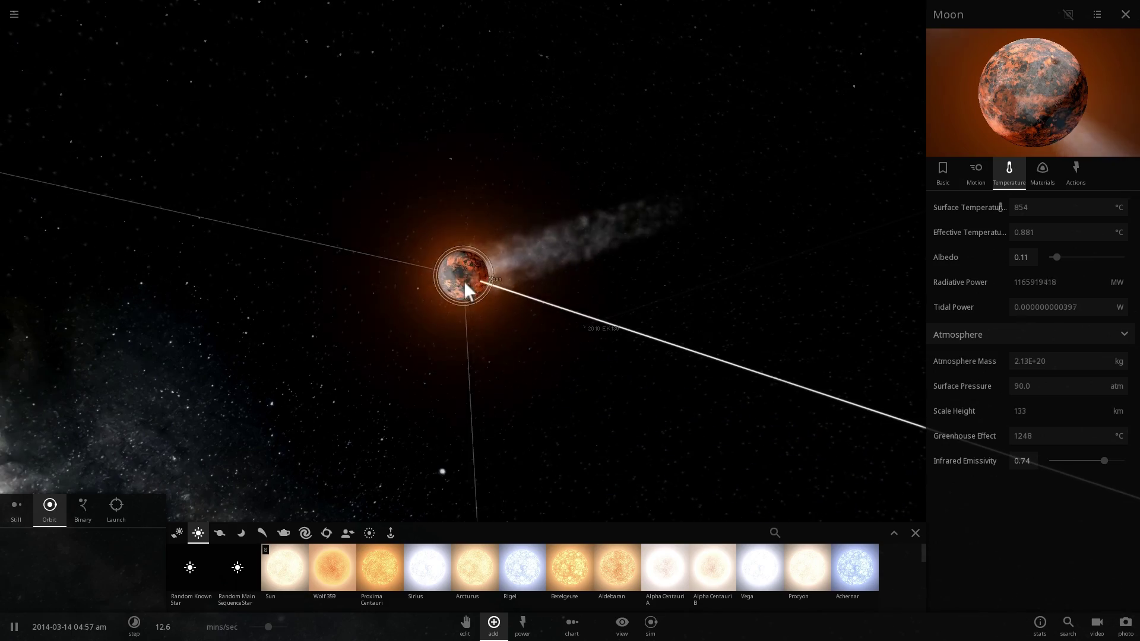
{"action": "scroll", "coordinate": [465, 281], "scroll_direction": "up", "scroll_amount": 5}
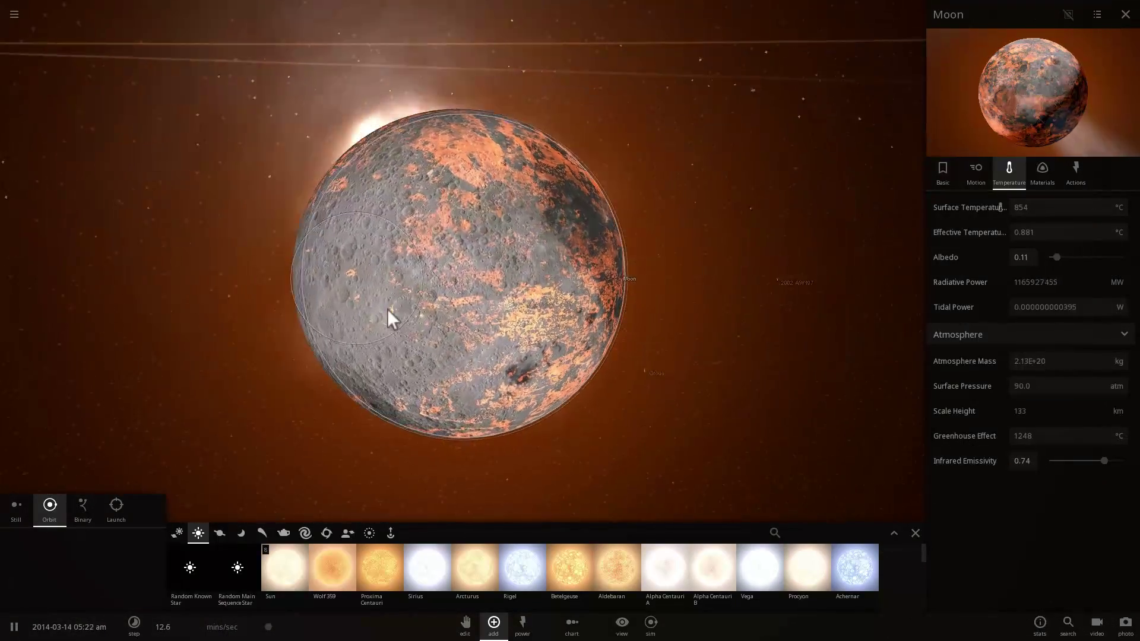
{"action": "left_click_drag", "start_coordinate": [388, 308], "coordinate": [497, 298]}
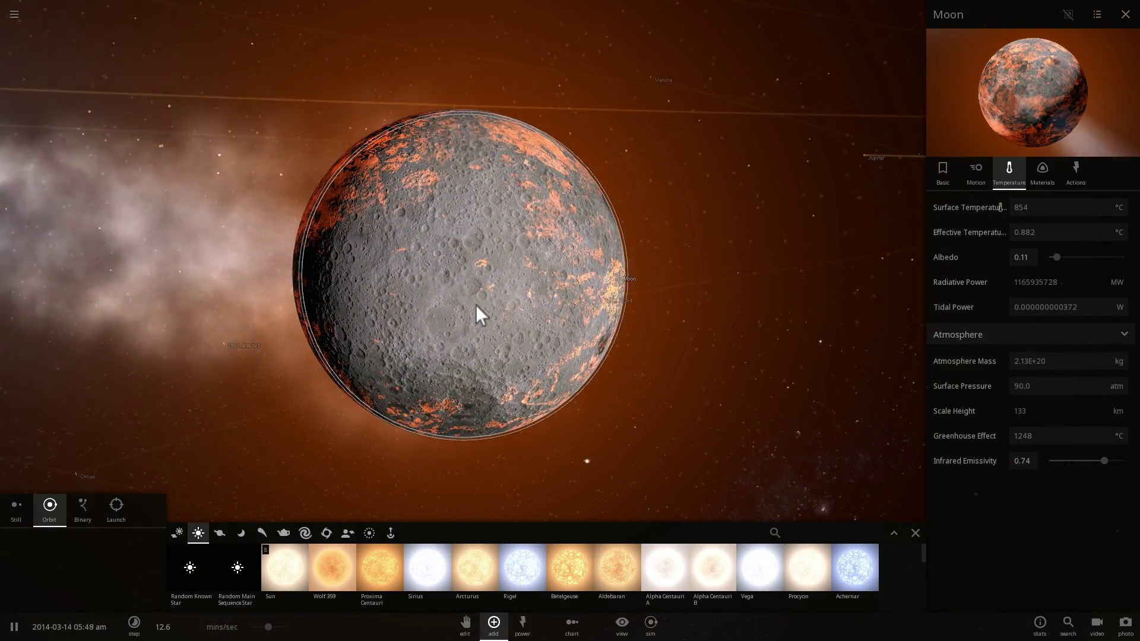
{"action": "scroll", "coordinate": [477, 307], "scroll_direction": "down", "scroll_amount": 1}
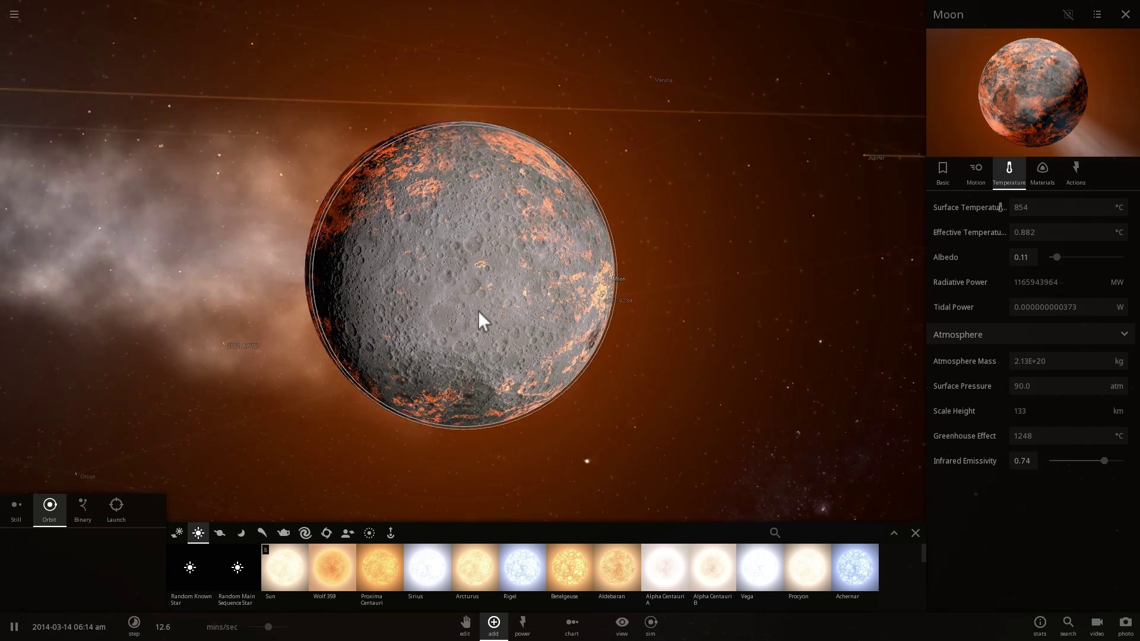
{"action": "scroll", "coordinate": [478, 311], "scroll_direction": "down", "scroll_amount": 5}
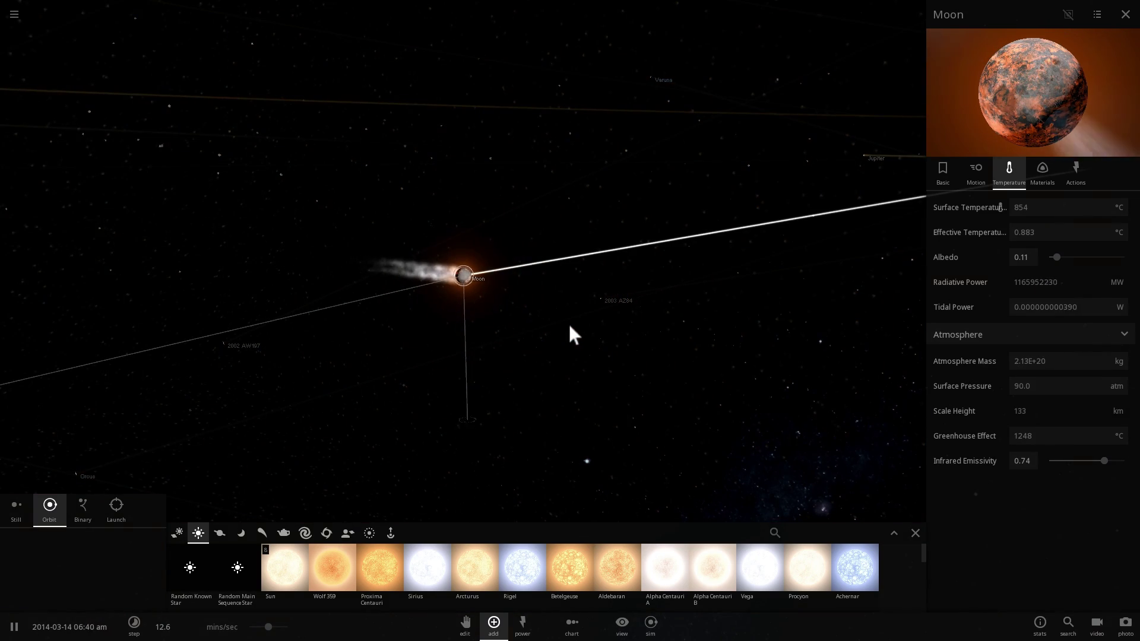
{"action": "left_click_drag", "start_coordinate": [571, 327], "coordinate": [808, 368]}
Focus on Earth to view it alongside the Moon, and inspect the Moon up close and against the Sun
{"action": "double_click", "coordinate": [330, 71]}
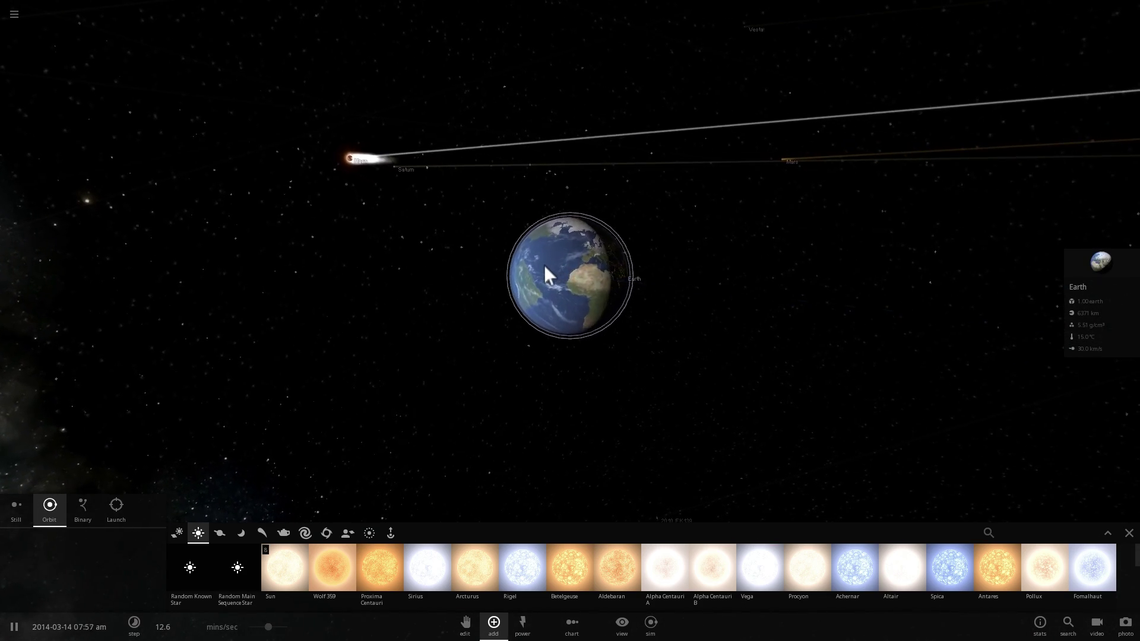
{"action": "scroll", "coordinate": [530, 263], "scroll_direction": "down", "scroll_amount": 2}
{"action": "right_click_drag", "start_coordinate": [525, 263], "coordinate": [508, 262]}
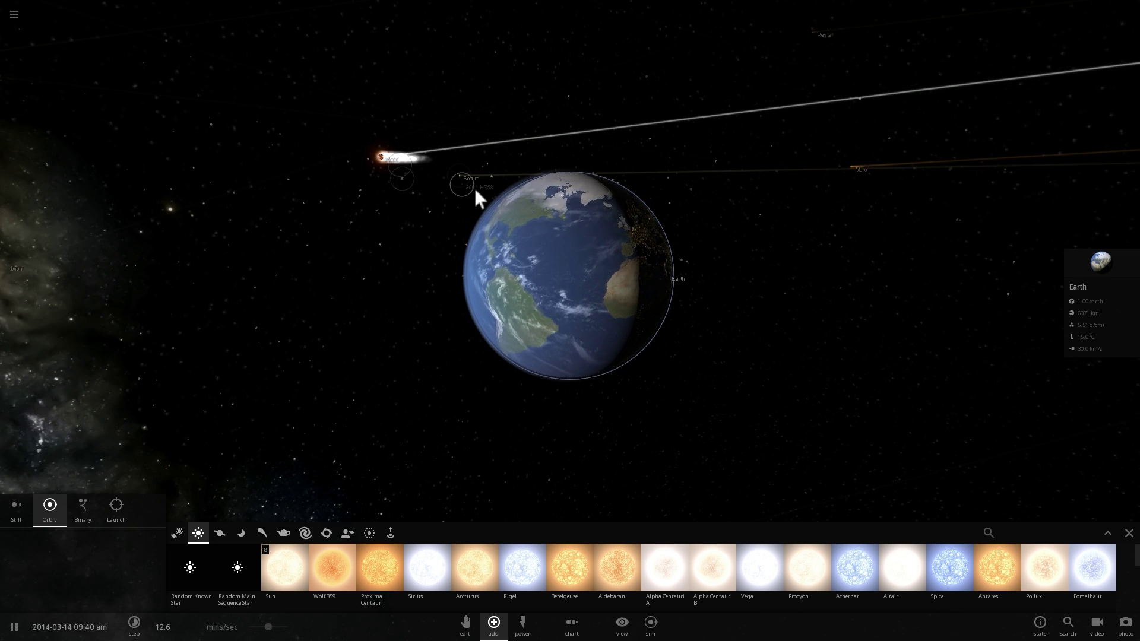
{"action": "right_click_drag", "start_coordinate": [466, 228], "coordinate": [450, 230]}
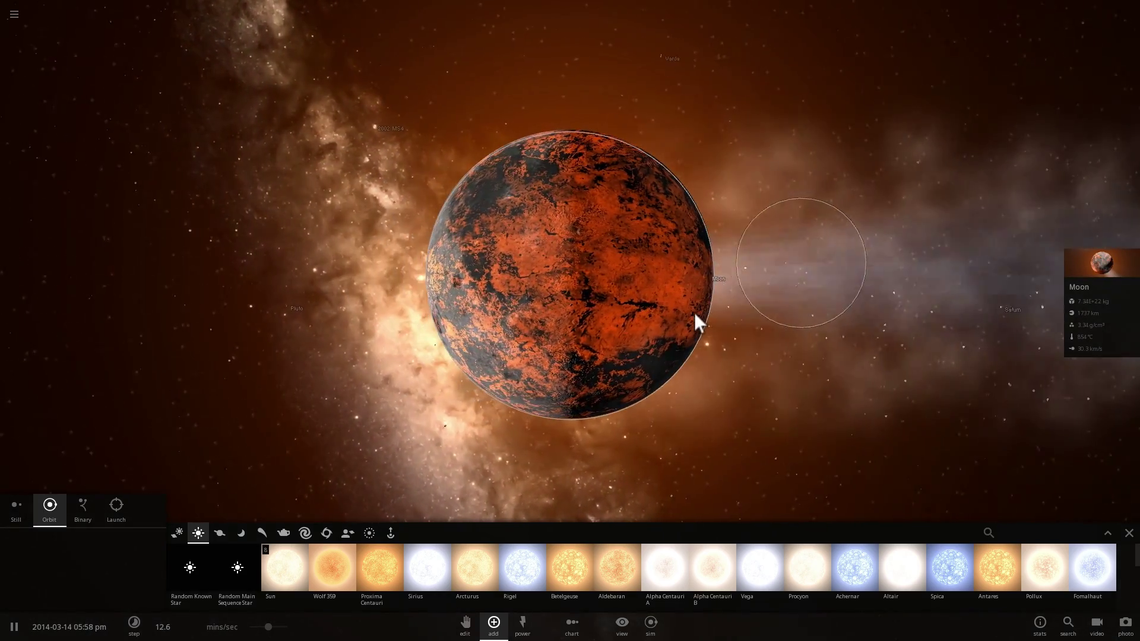
{"action": "right_click_drag", "start_coordinate": [695, 314], "coordinate": [662, 321]}
{"action": "scroll", "coordinate": [662, 320], "scroll_direction": "down", "scroll_amount": 3}
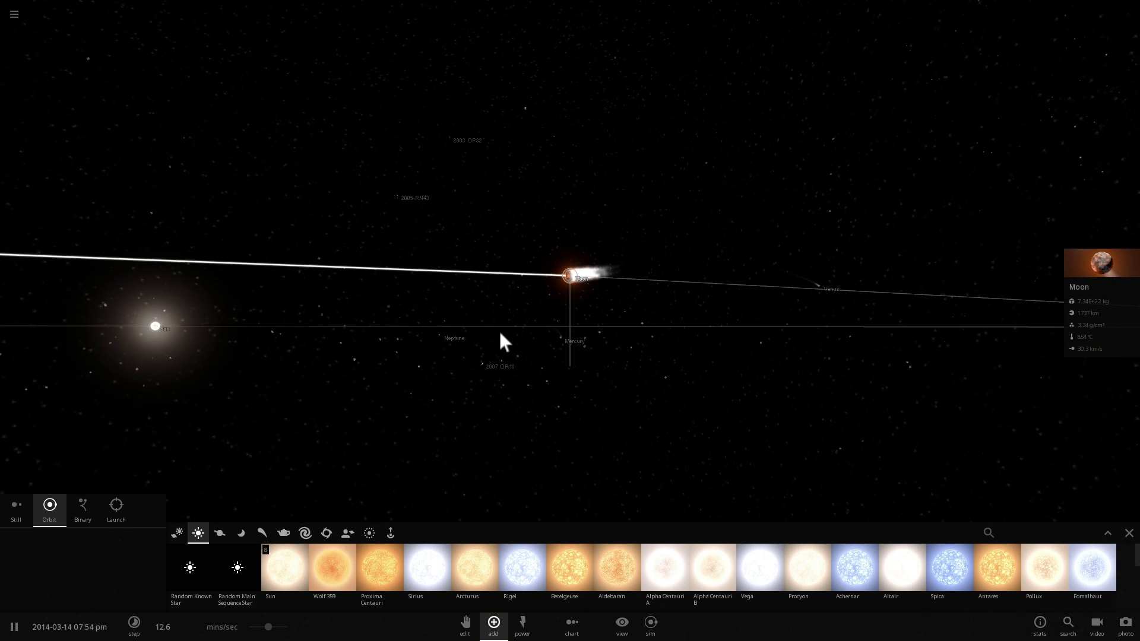
Hide the trails, and view the Moon's molten surface up close and its gas tail from farther out
{"action": "left_click", "coordinate": [499, 331]}
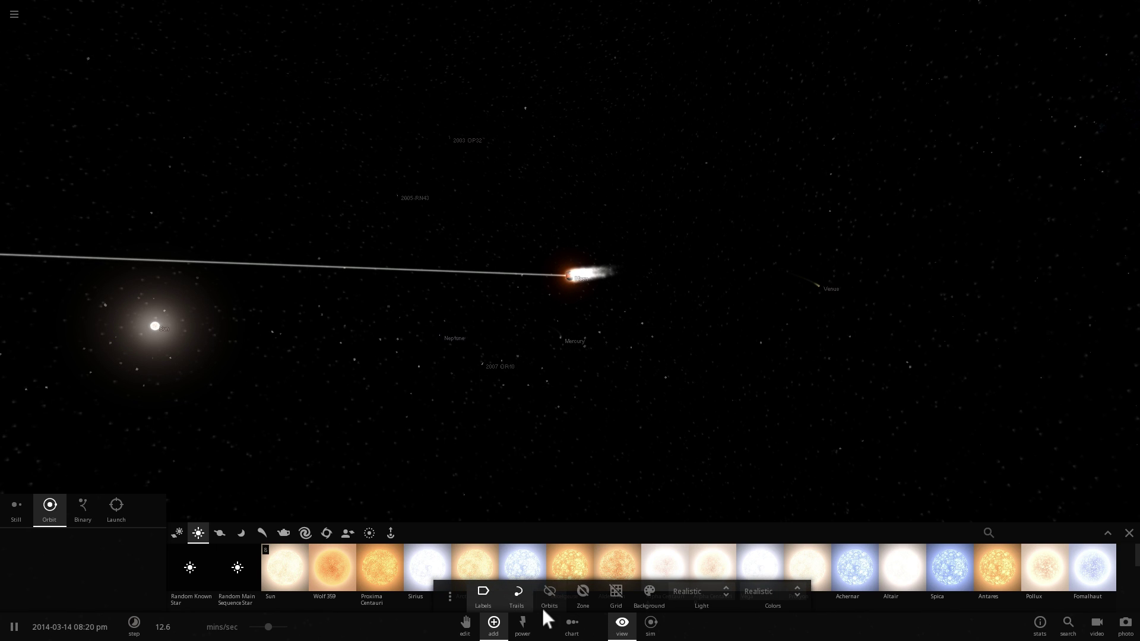
{"action": "left_click", "coordinate": [517, 606]}
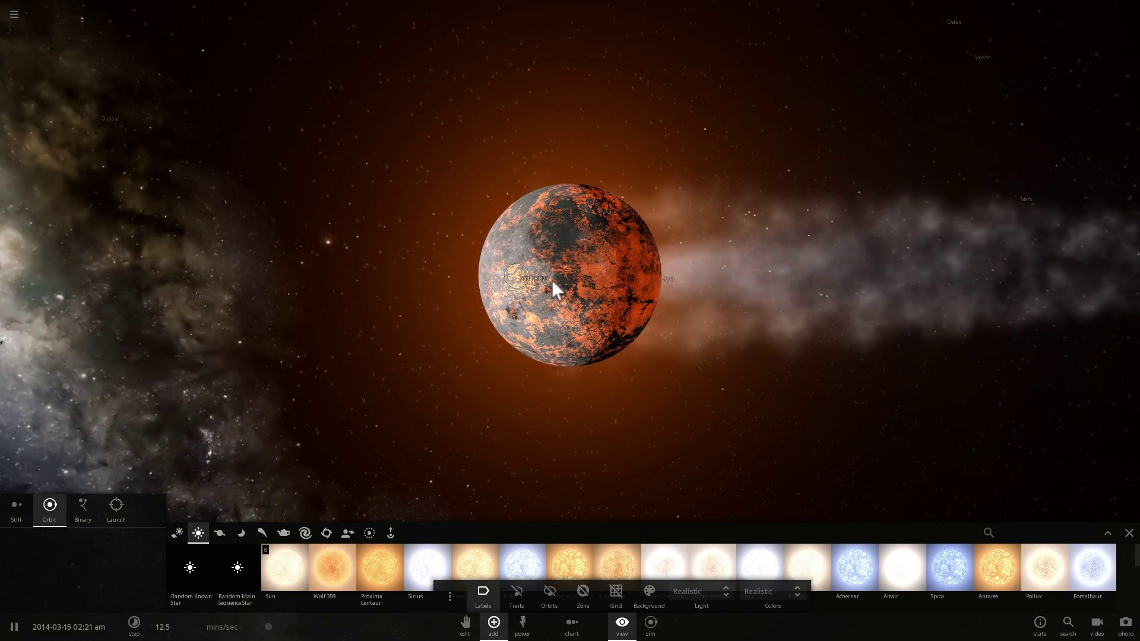
{"action": "scroll", "coordinate": [554, 282], "scroll_direction": "up", "scroll_amount": 2}
{"action": "scroll", "coordinate": [553, 281], "scroll_direction": "up", "scroll_amount": 2}
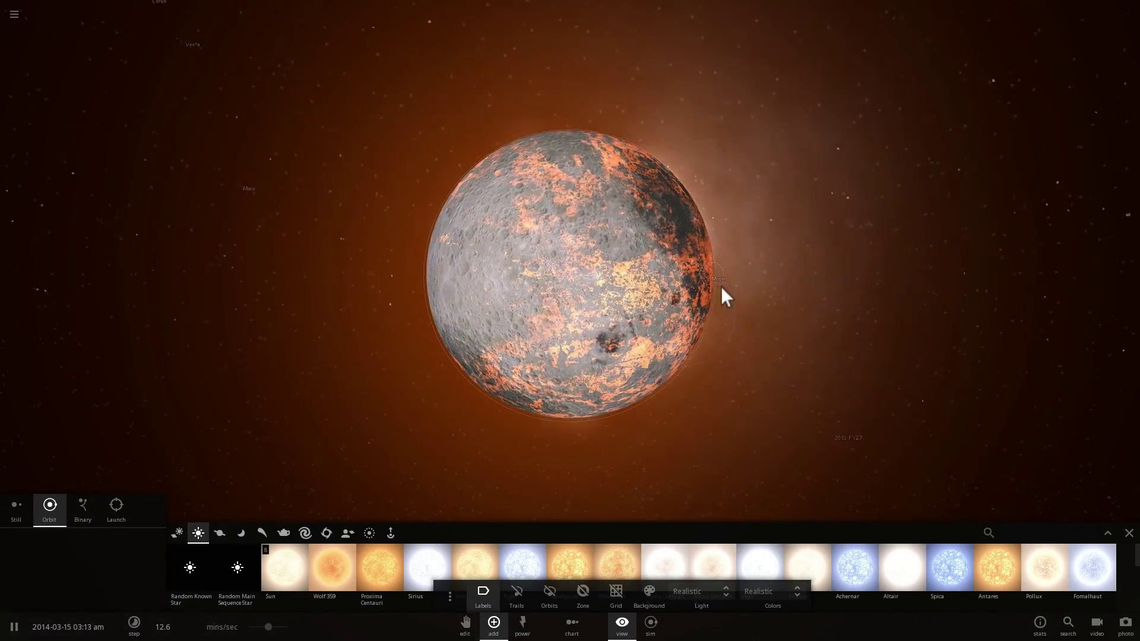
{"action": "scroll", "coordinate": [742, 294], "scroll_direction": "down", "scroll_amount": 3}
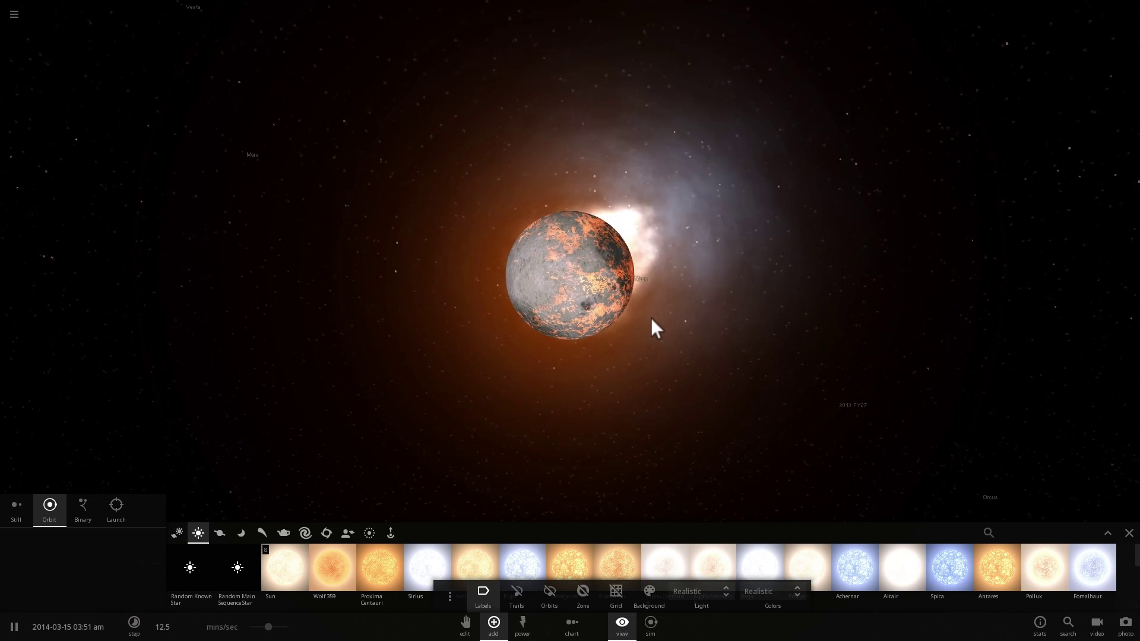
{"action": "scroll", "coordinate": [650, 319], "scroll_direction": "down", "scroll_amount": 8}
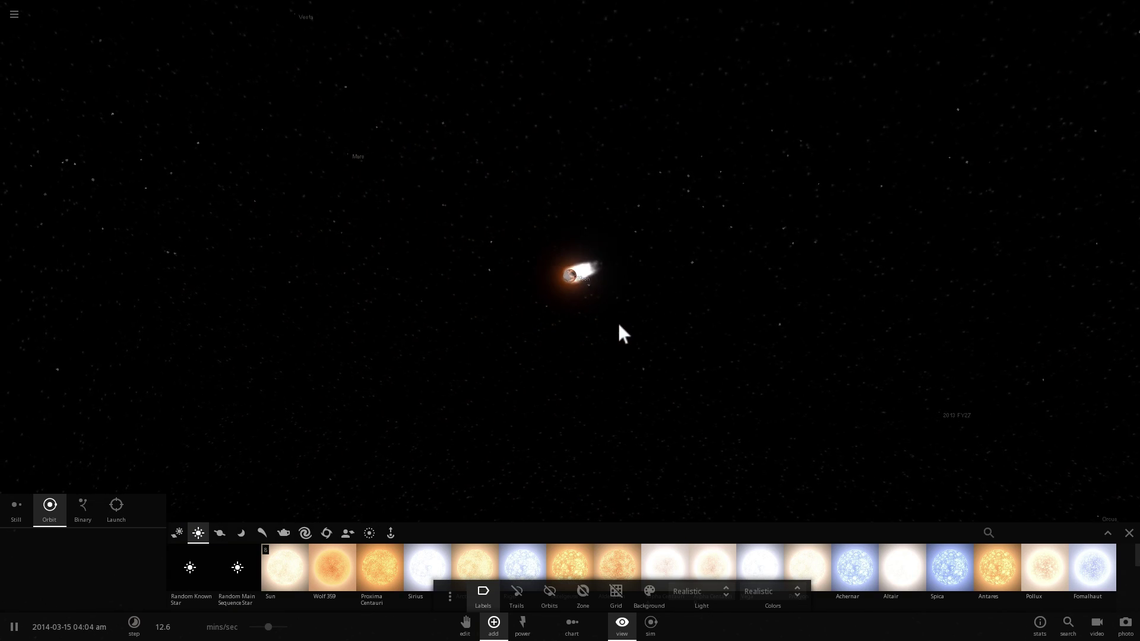
Focus on Earth and view it alongside the Moon and its tail
{"action": "left_click", "coordinate": [804, 310]}
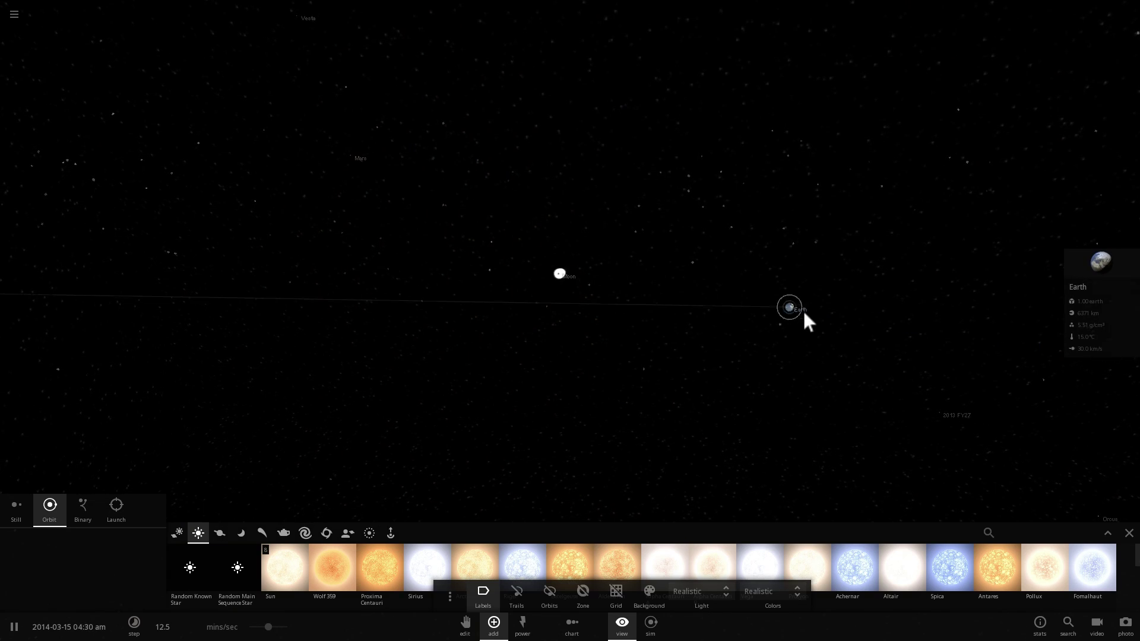
{"action": "scroll", "coordinate": [599, 303], "scroll_direction": "up", "scroll_amount": 5}
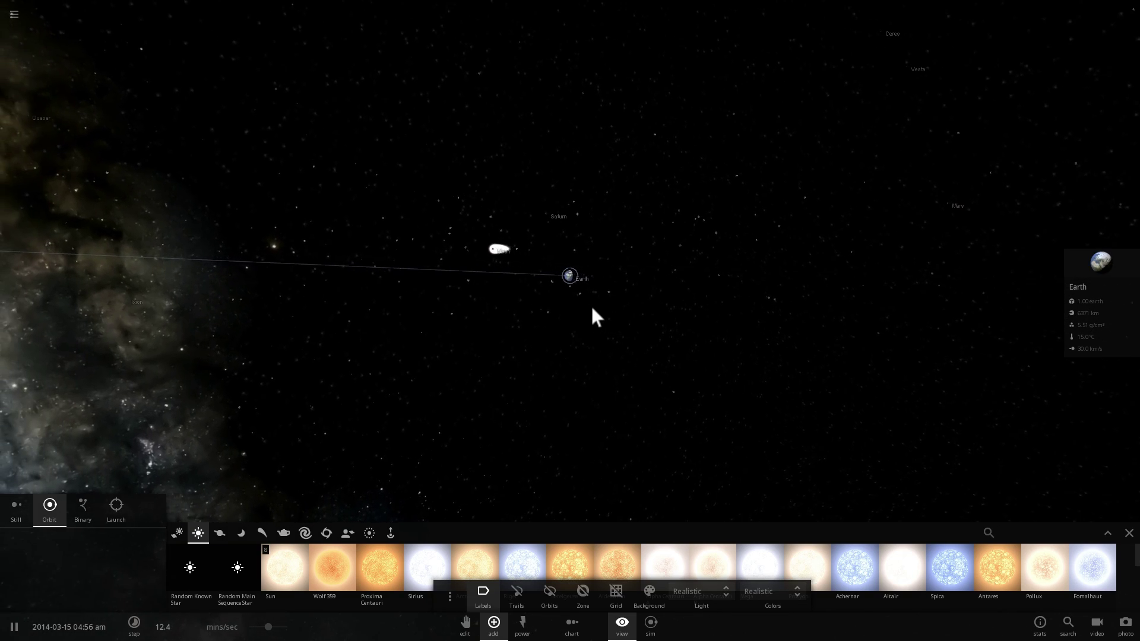
{"action": "scroll", "coordinate": [591, 305], "scroll_direction": "up", "scroll_amount": 2}
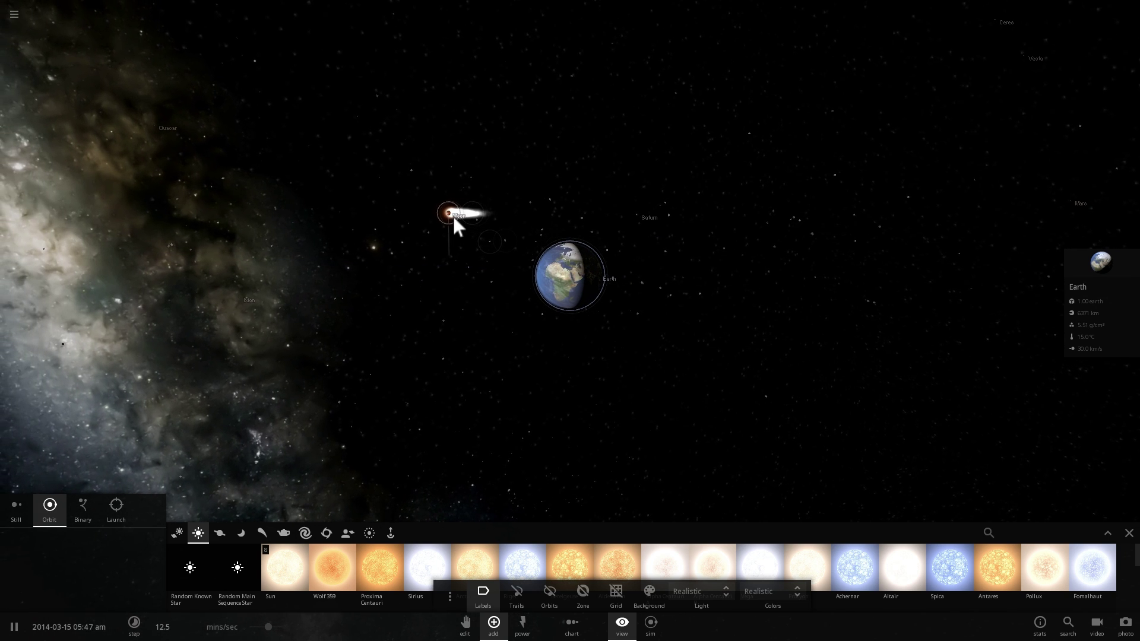
Focus on the Moon again and inspect both its molten side and its cratered side up close
{"action": "left_click", "coordinate": [451, 216]}
{"action": "scroll", "coordinate": [561, 283], "scroll_direction": "up", "scroll_amount": 5}
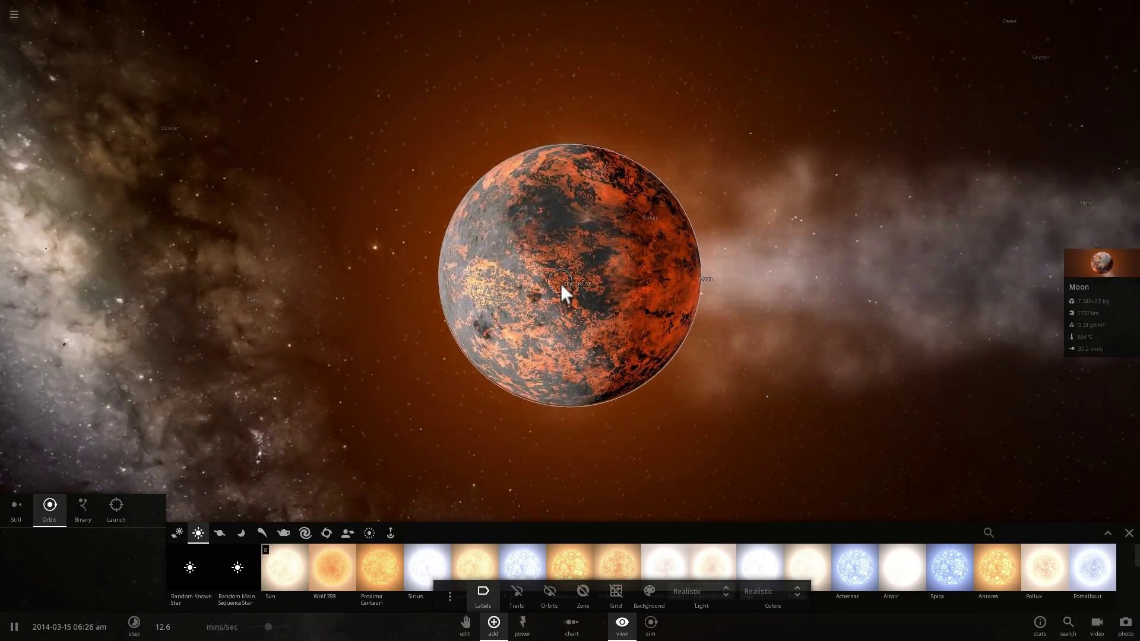
{"action": "scroll", "coordinate": [561, 283], "scroll_direction": "up", "scroll_amount": 3}
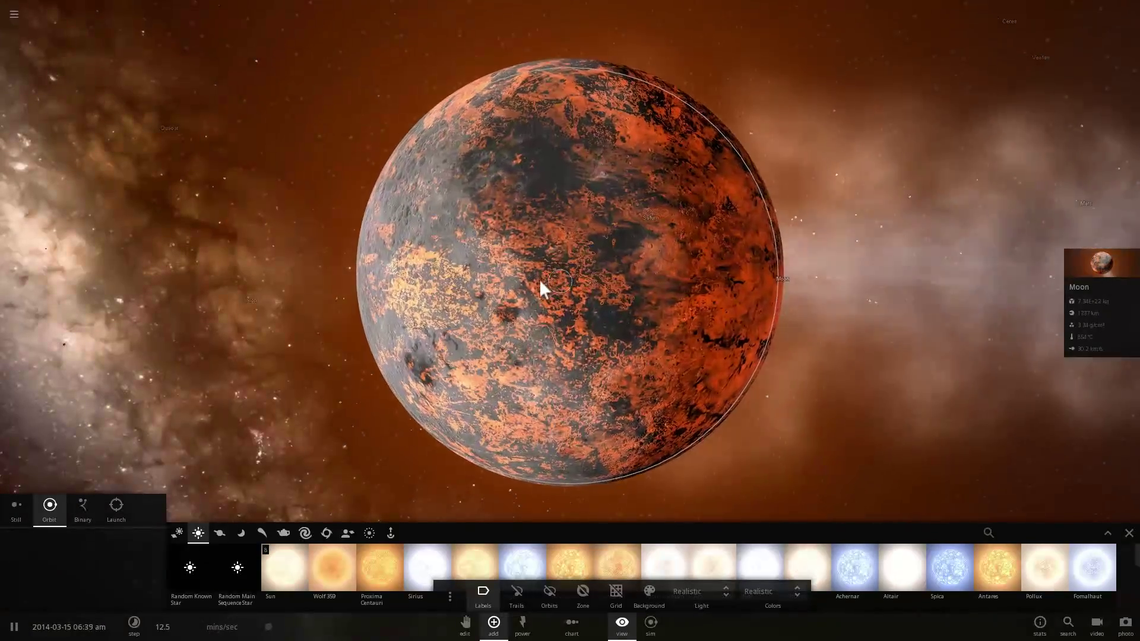
{"action": "right_click_drag", "start_coordinate": [539, 279], "coordinate": [537, 257]}
{"action": "left_click_drag", "start_coordinate": [536, 256], "coordinate": [743, 281]}
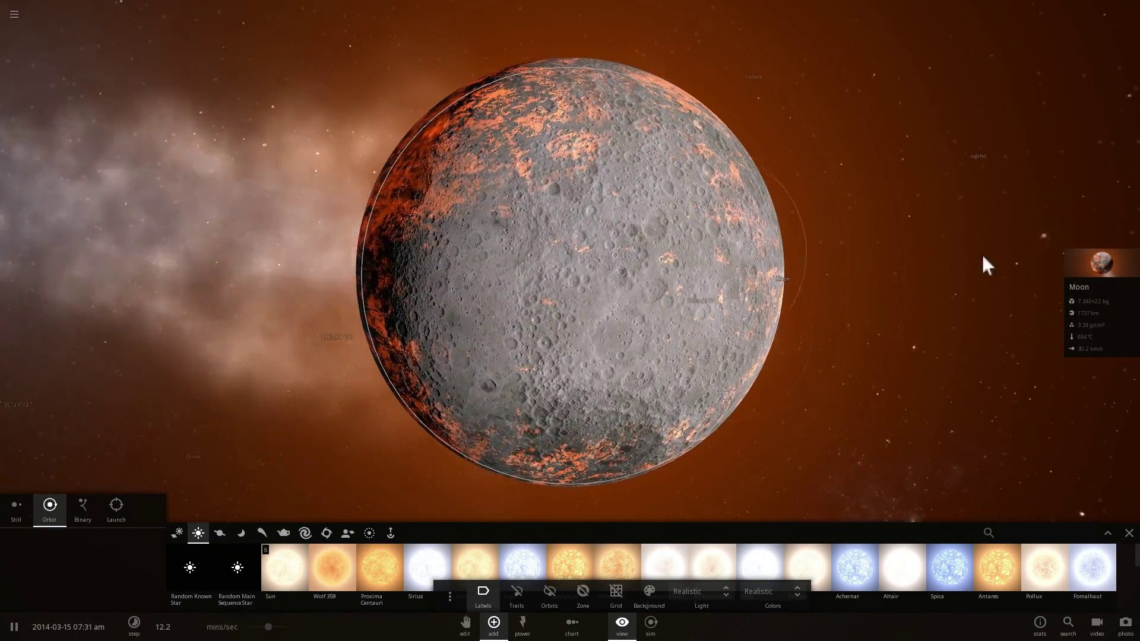
Turn off the Radius From Composition option in the Moon's properties and lock its mass
{"action": "left_click", "coordinate": [1096, 262]}
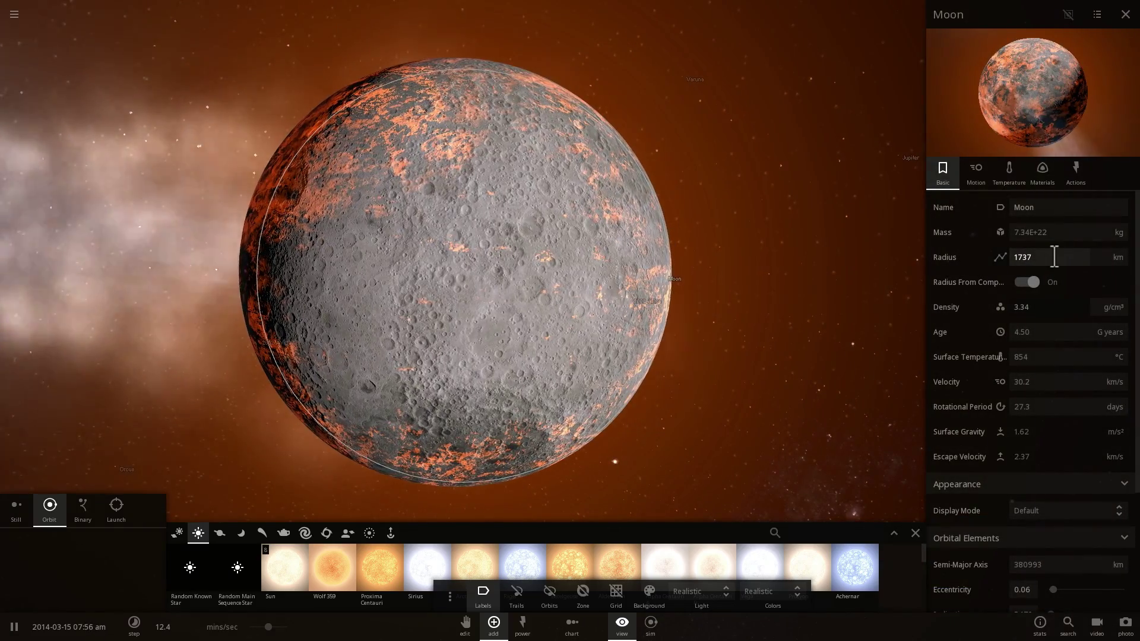
{"action": "left_click", "coordinate": [1034, 281]}
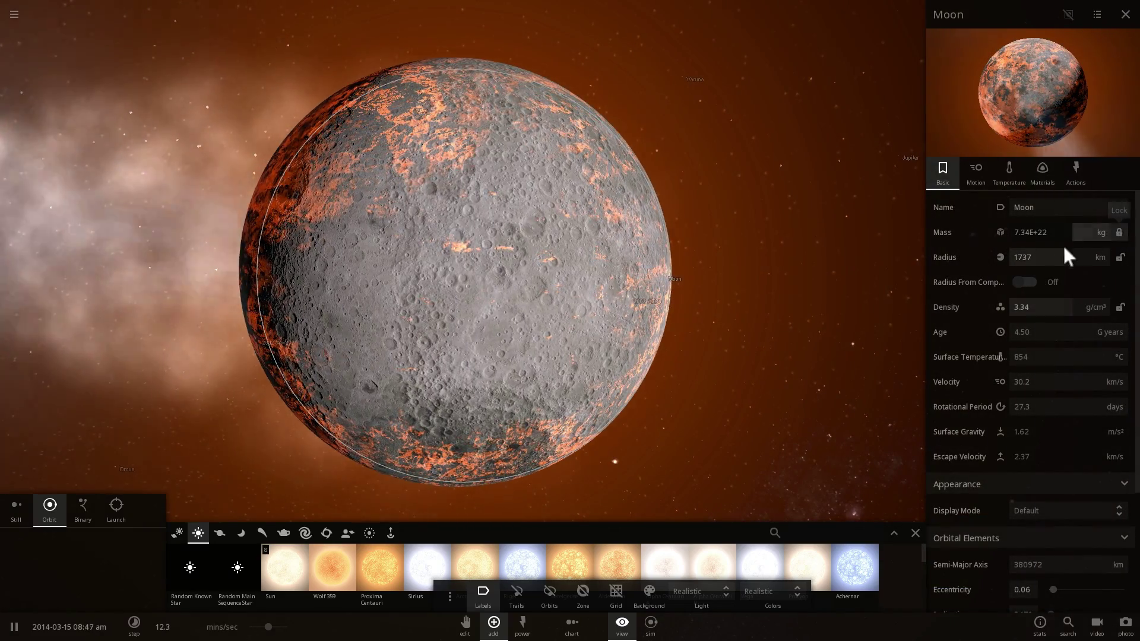
Reduce the Moon's radius to about 747 km and close the library of objects to add
{"action": "left_click", "coordinate": [1045, 271]}
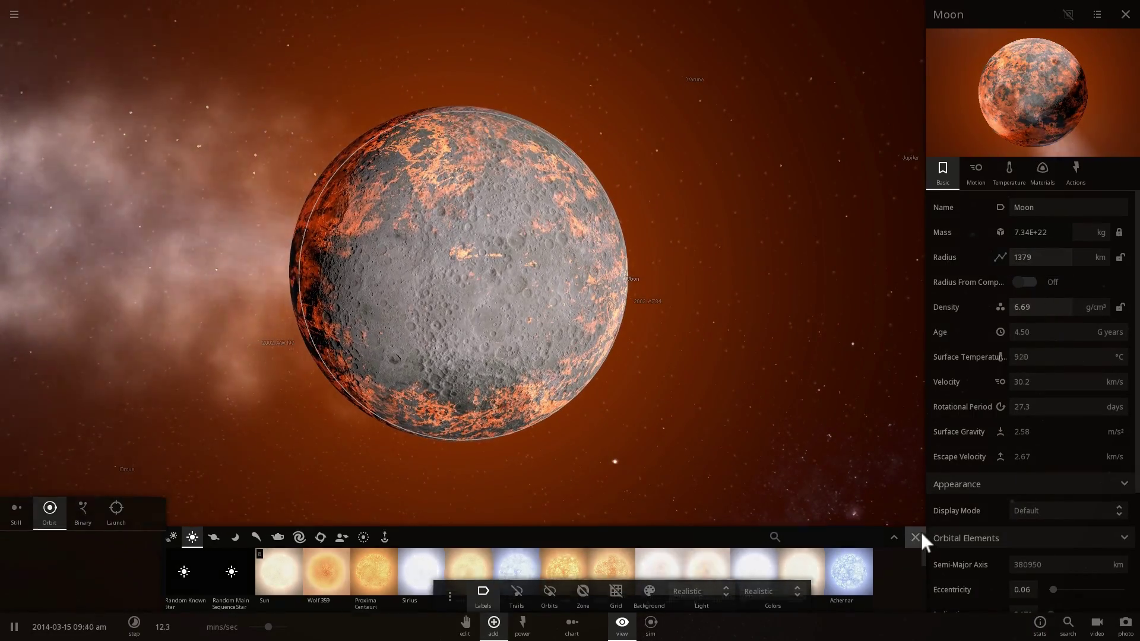
{"action": "left_click", "coordinate": [916, 532]}
{"action": "left_click", "coordinate": [1050, 270]}
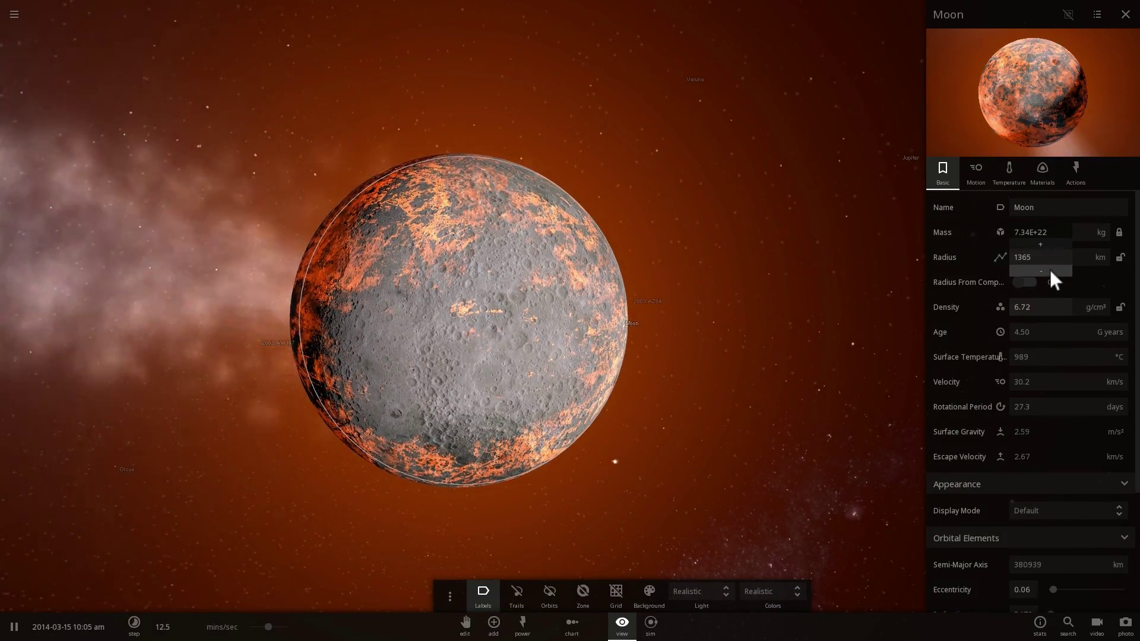
{"action": "left_click", "coordinate": [1050, 270]}
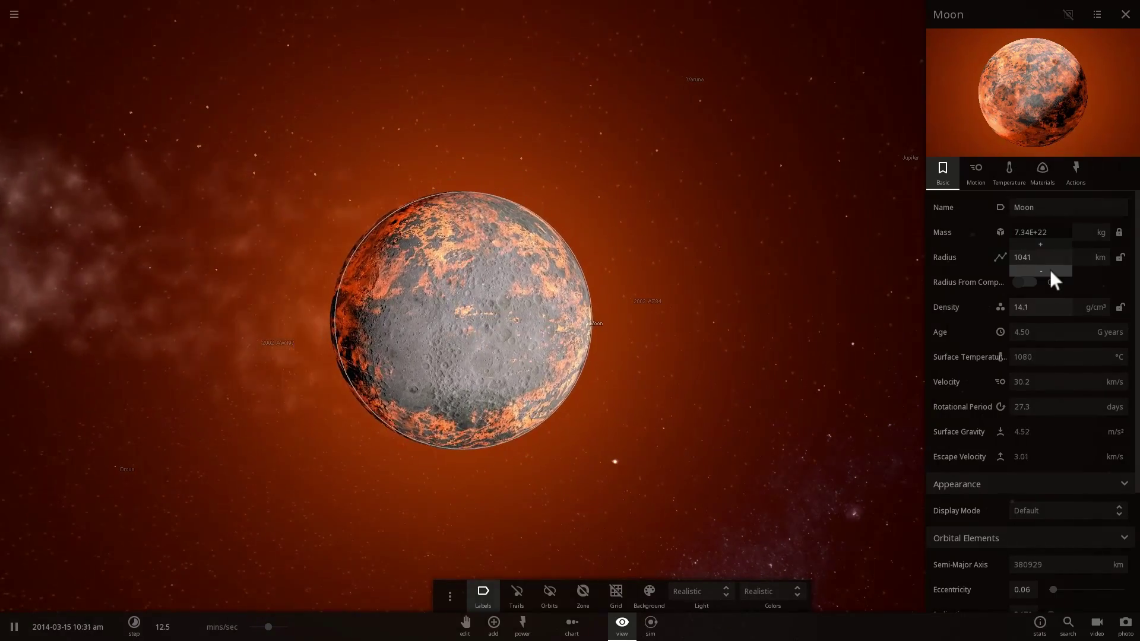
{"action": "left_click", "coordinate": [1050, 271]}
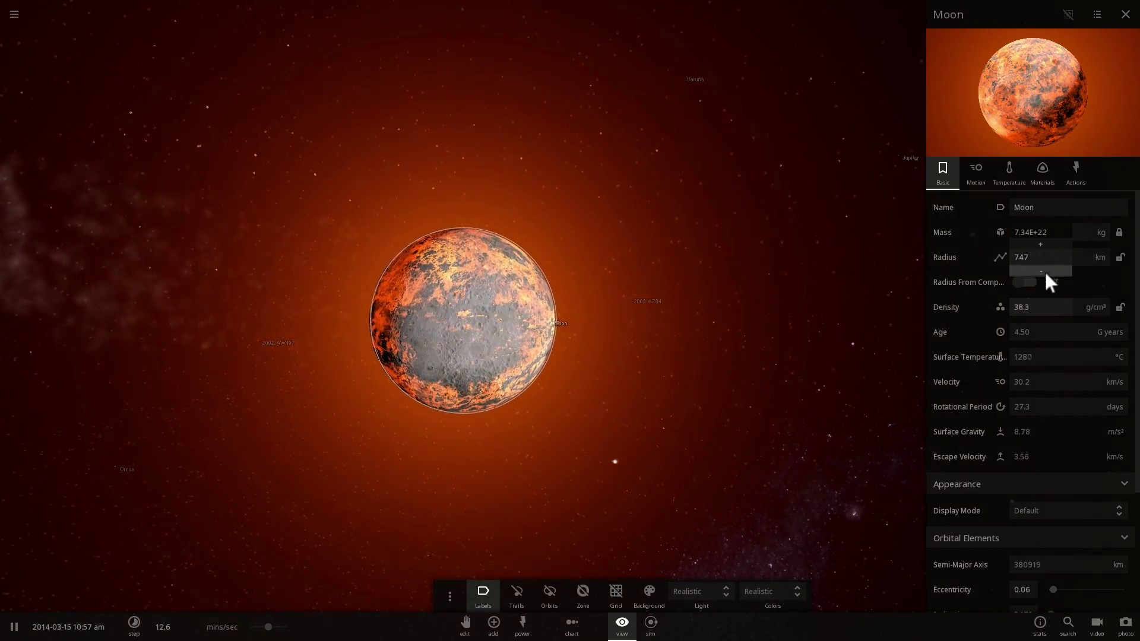
Shrink the Moon further to a radius of about 268 km, keeping its mass locked
{"action": "scroll", "coordinate": [422, 354], "scroll_direction": "up", "scroll_amount": 5}
{"action": "scroll", "coordinate": [512, 324], "scroll_direction": "down", "scroll_amount": 3}
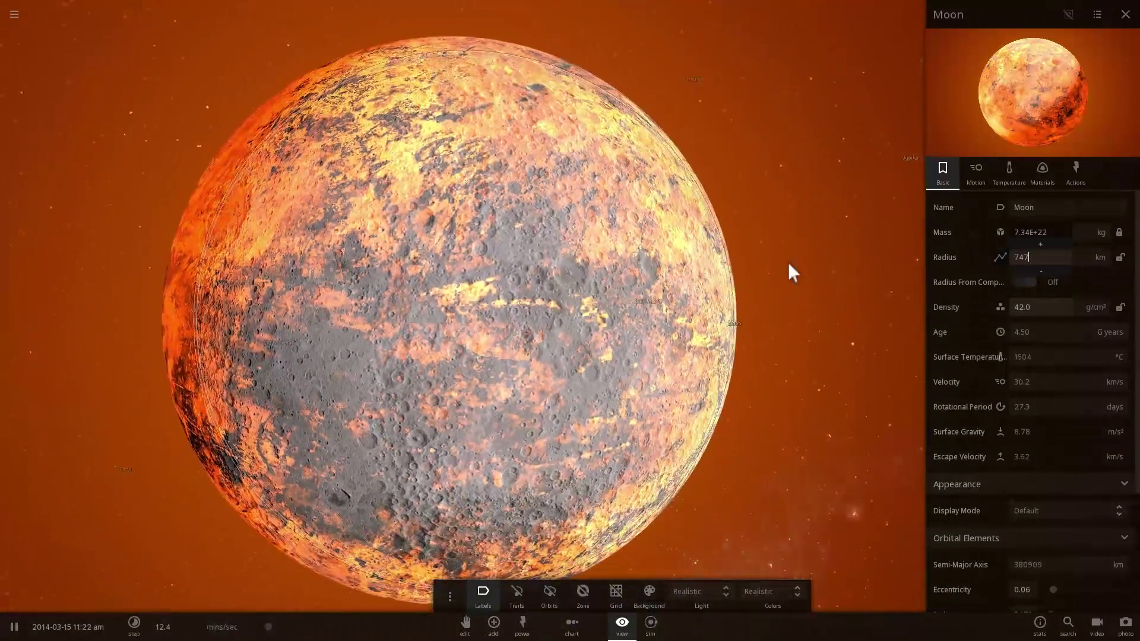
{"action": "left_click", "coordinate": [1050, 271]}
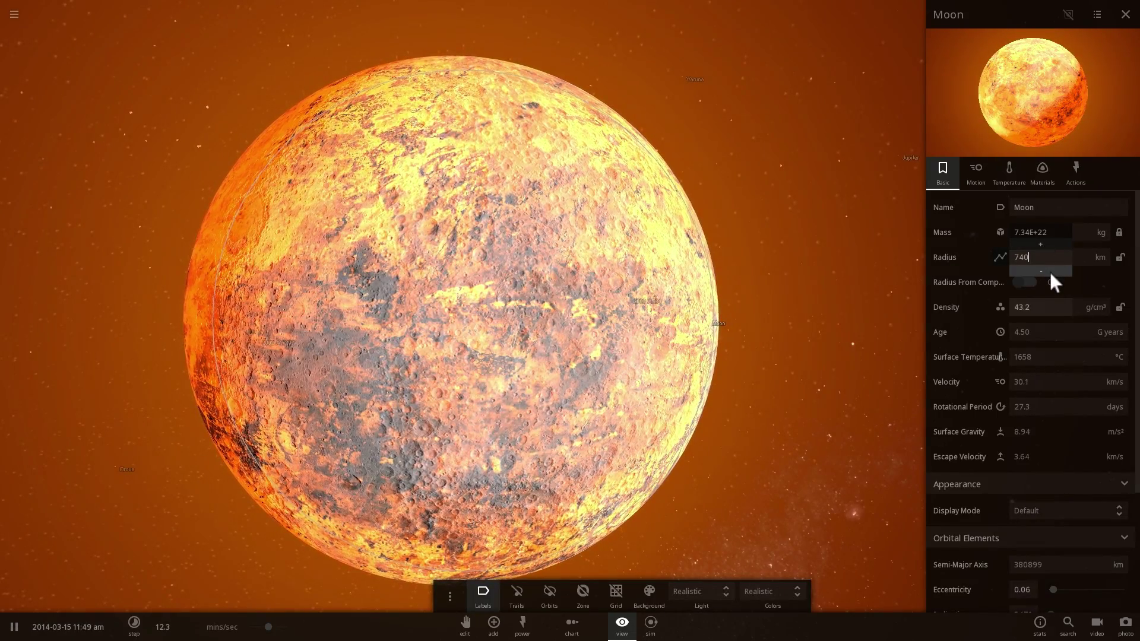
{"action": "left_click", "coordinate": [1050, 270]}
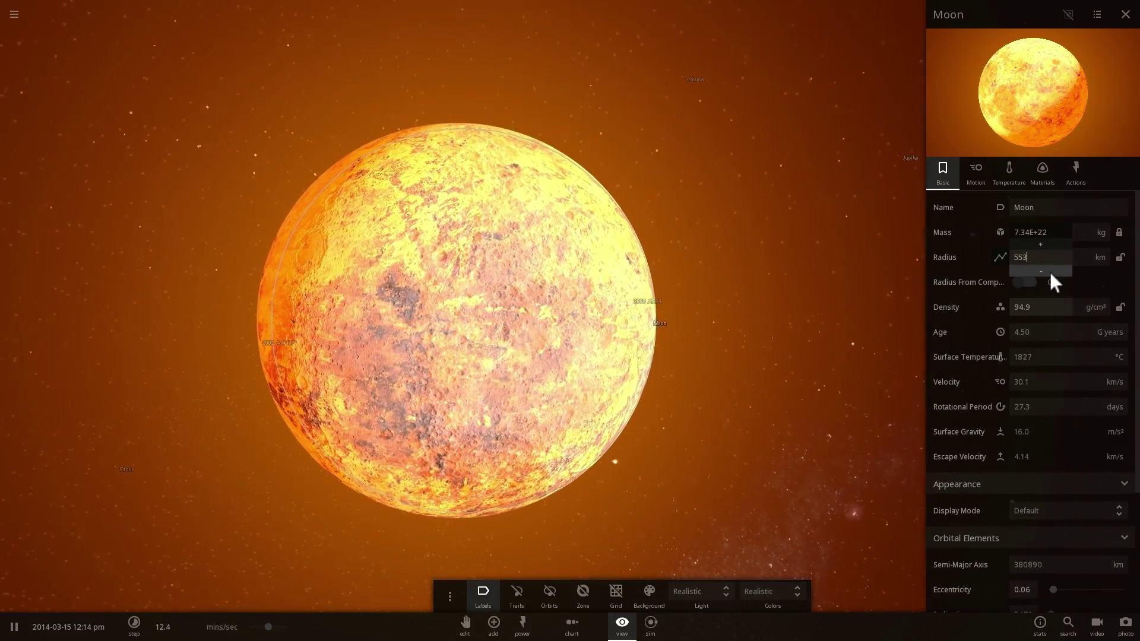
{"action": "left_click", "coordinate": [1050, 270]}
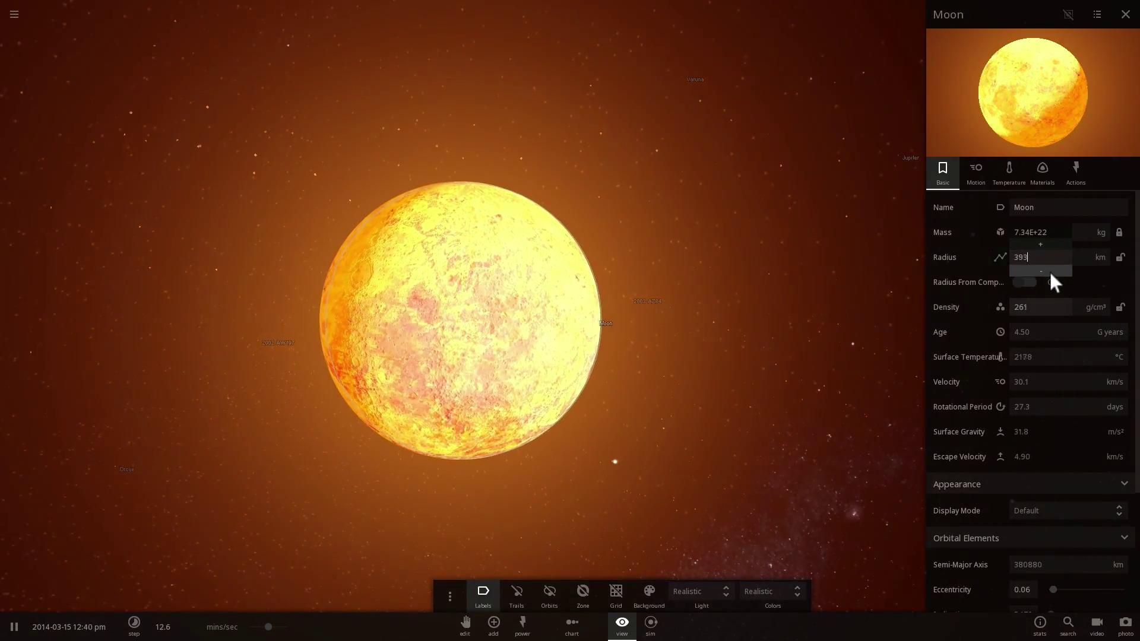
{"action": "left_click", "coordinate": [1050, 270]}
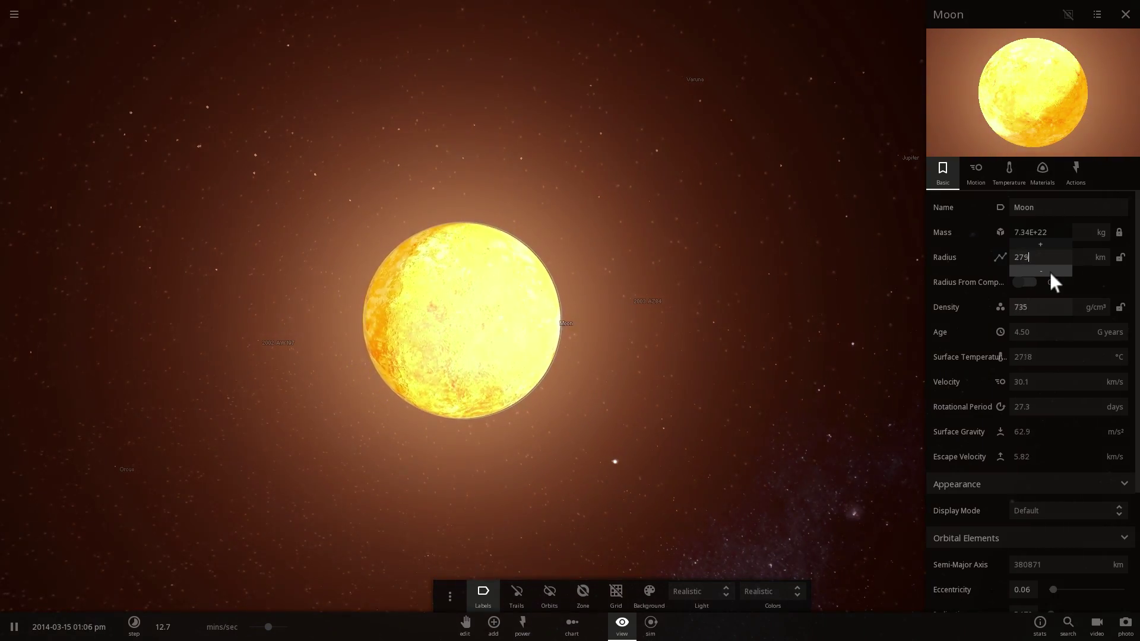
Continue reducing the Moon's radius to 90.5 km with the mass still locked
{"action": "scroll", "coordinate": [604, 309], "scroll_direction": "up", "scroll_amount": 5}
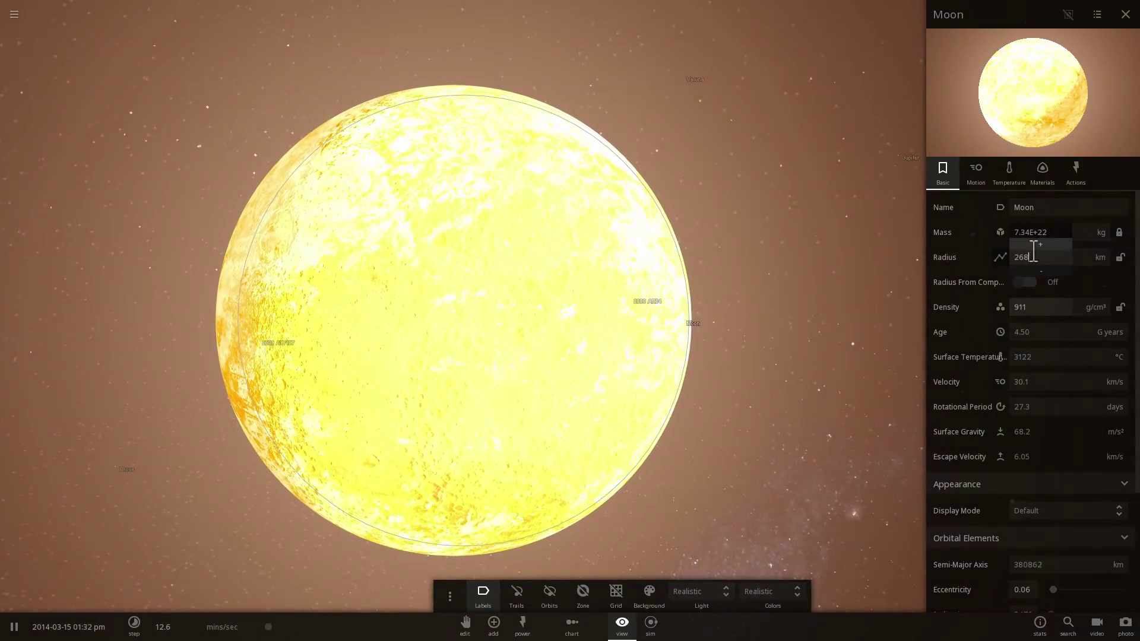
{"action": "left_click", "coordinate": [1045, 270]}
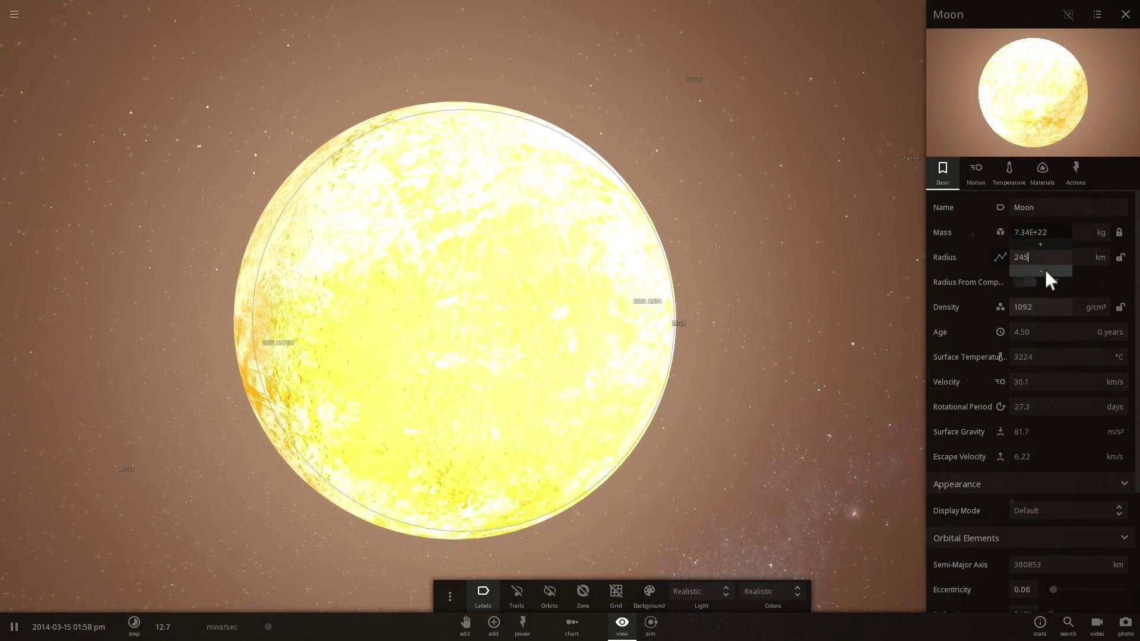
{"action": "left_click", "coordinate": [1045, 270]}
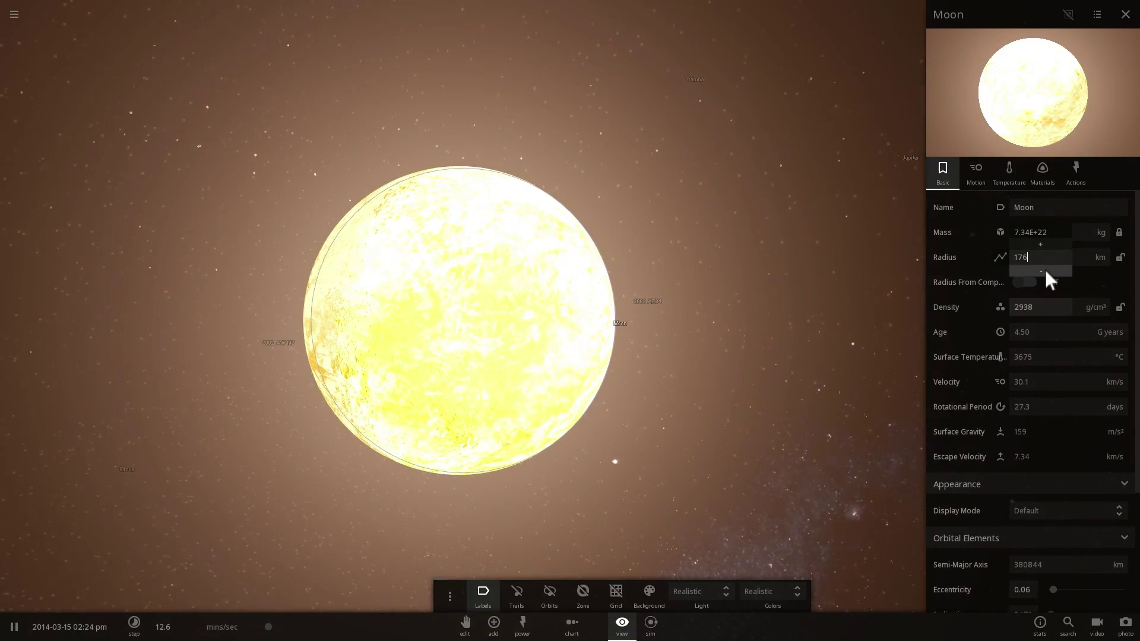
{"action": "left_click", "coordinate": [1045, 270]}
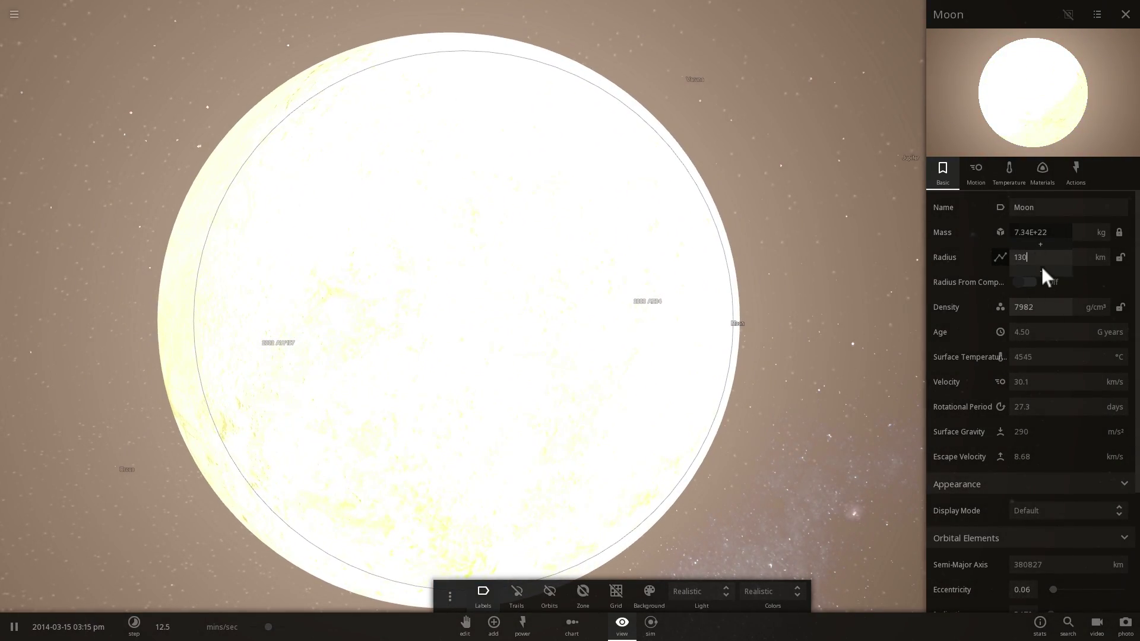
{"action": "left_click", "coordinate": [1042, 270]}
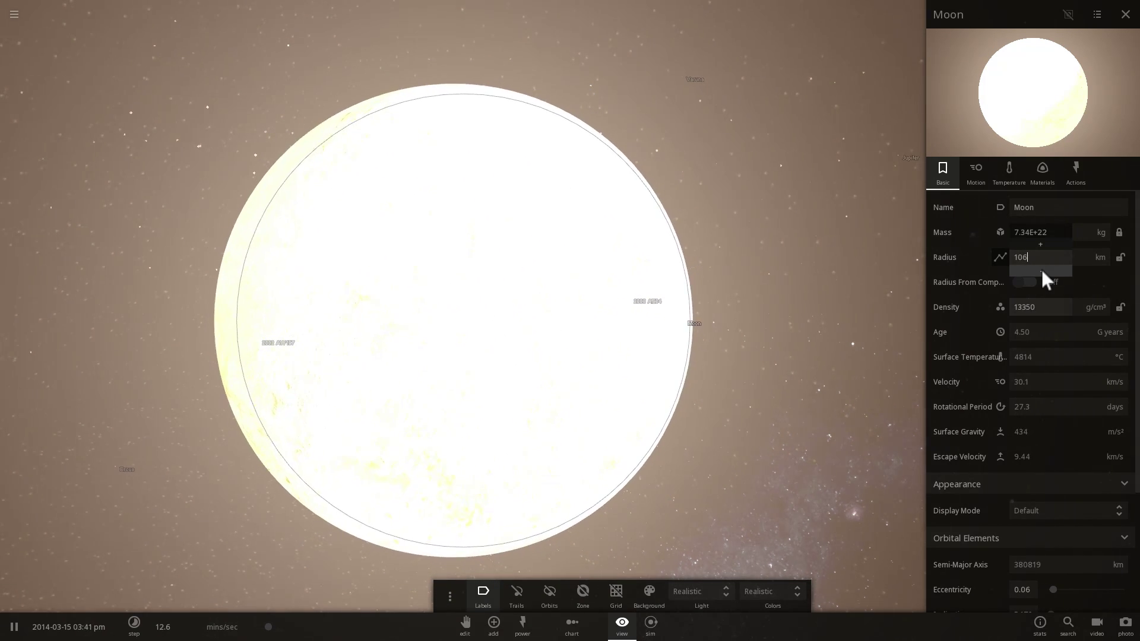
{"action": "left_click", "coordinate": [1042, 270]}
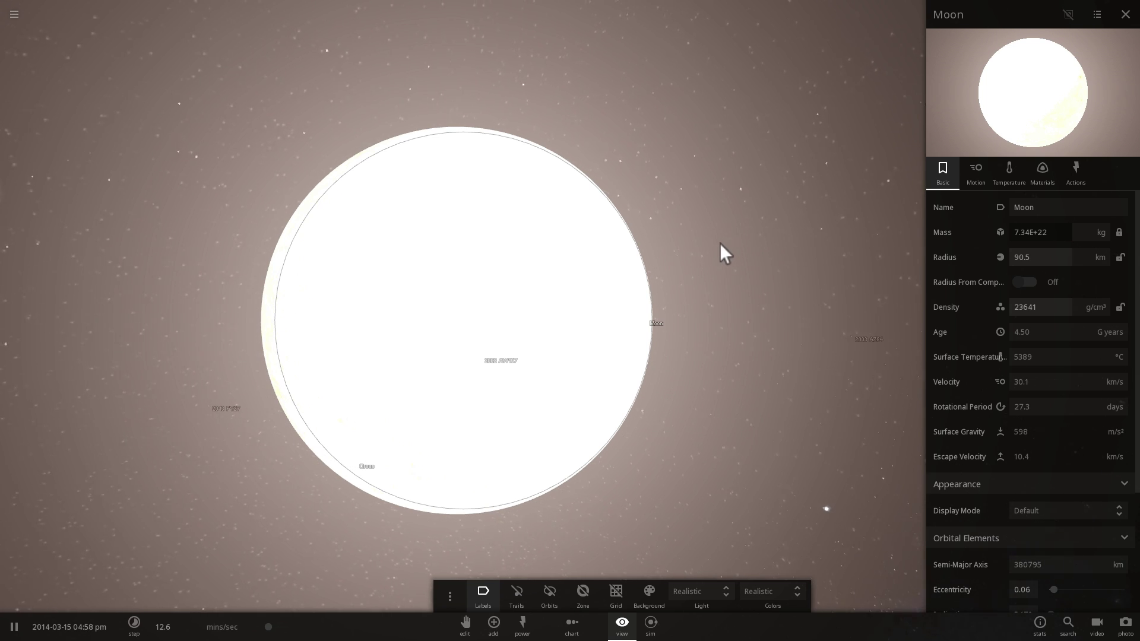
Examine the shrunken Moon with Earth in the background, and focus on Earth
{"action": "scroll", "coordinate": [718, 242], "scroll_direction": "up", "scroll_amount": 2}
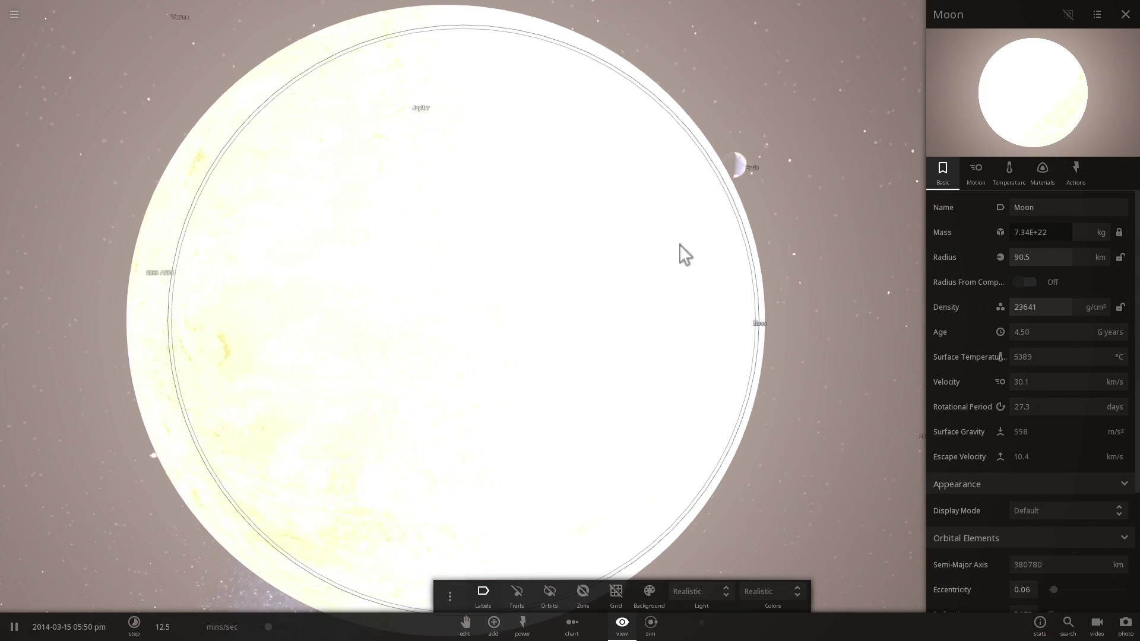
{"action": "scroll", "coordinate": [689, 244], "scroll_direction": "down", "scroll_amount": 3}
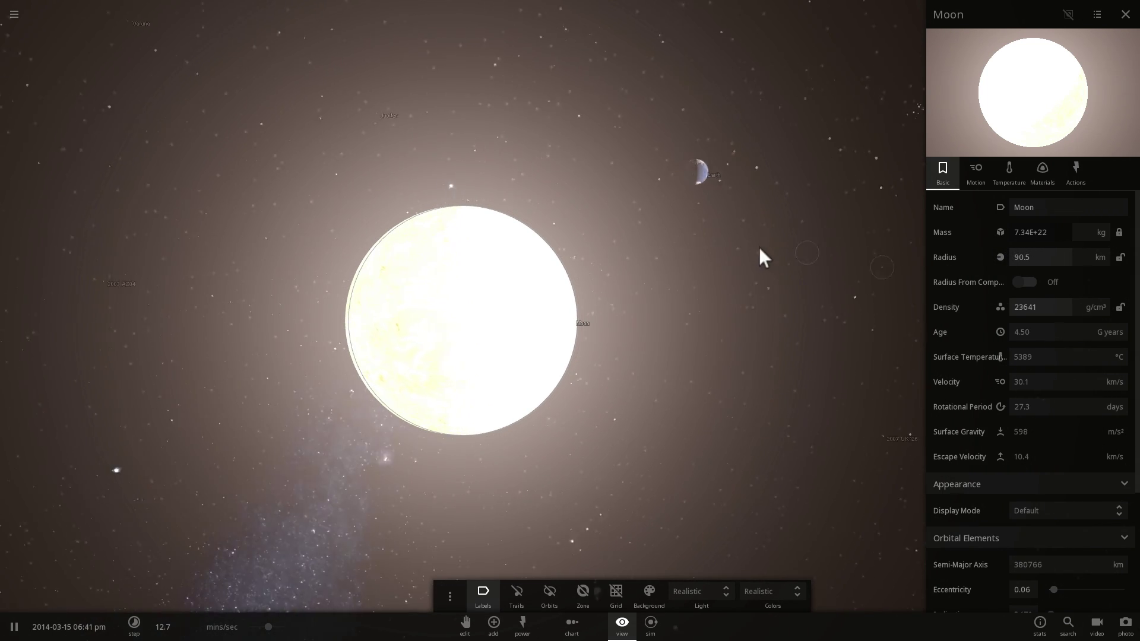
{"action": "left_click", "coordinate": [762, 181]}
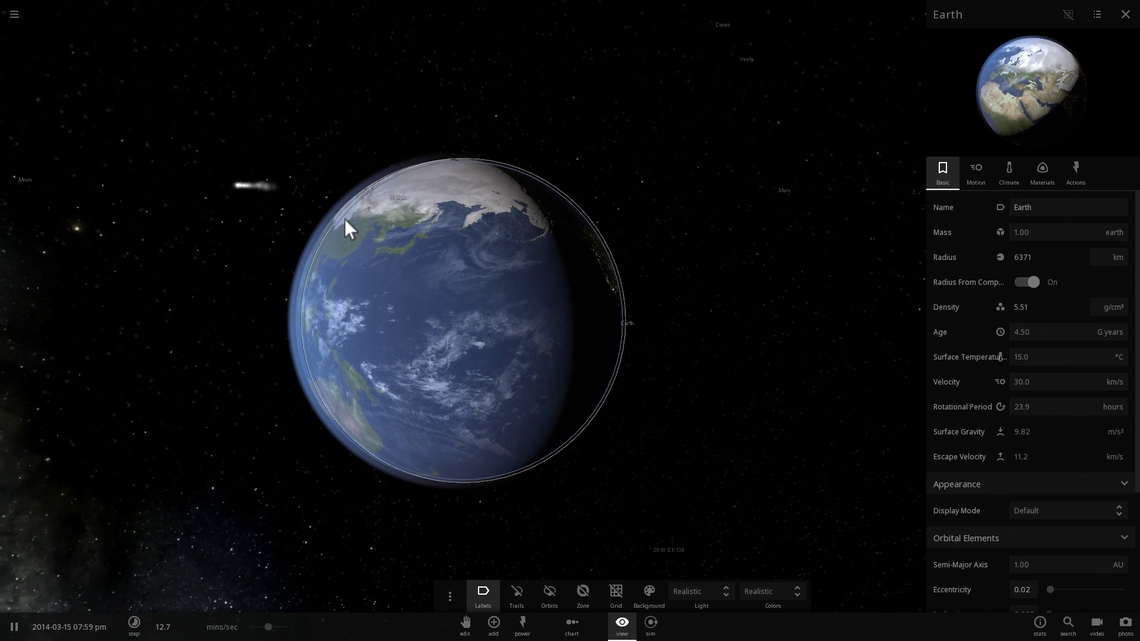
Hide the object labels and speed the simulation up to about 30.8 minutes per second
{"action": "left_click", "coordinate": [493, 599]}
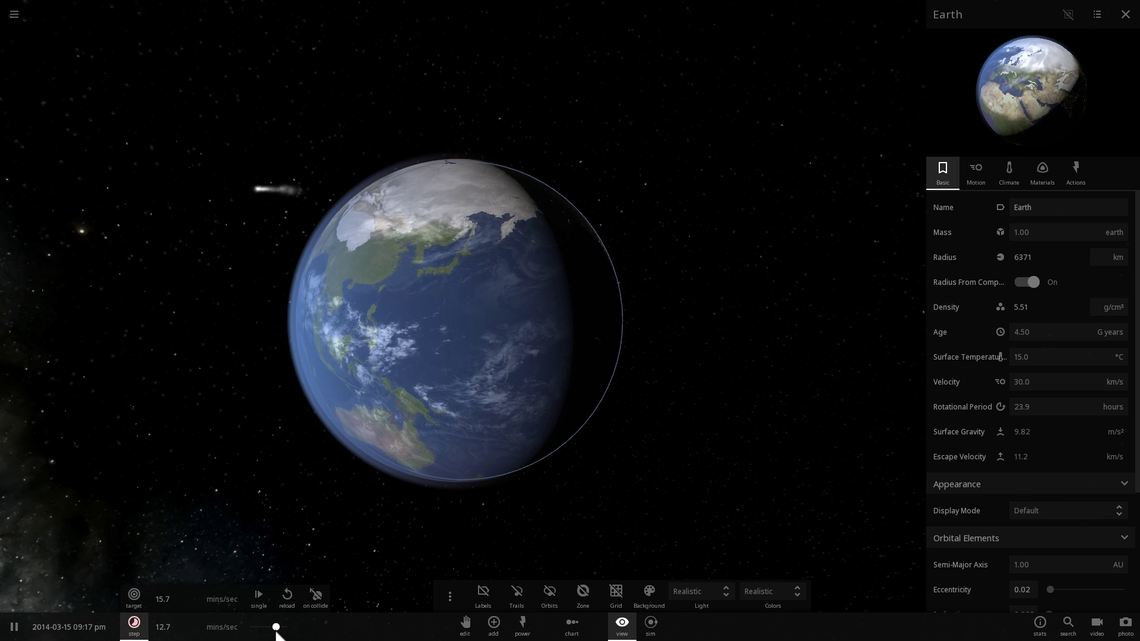
{"action": "left_click_drag", "start_coordinate": [276, 630], "coordinate": [275, 630]}
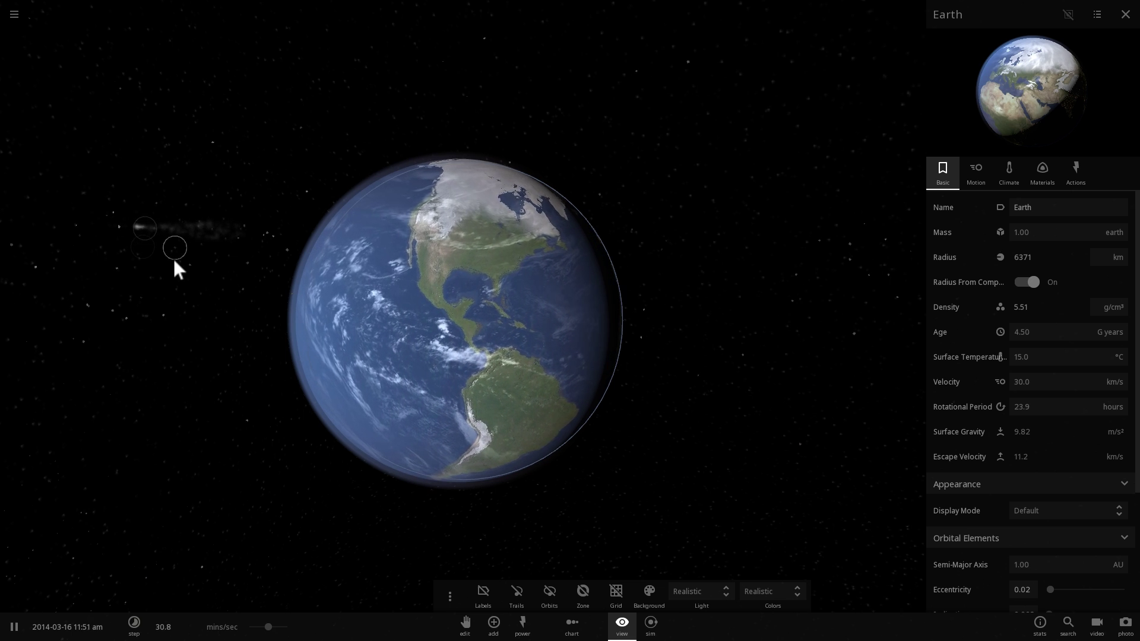
Inspect Earth up close and around to its night side for effects of the glowing Moon
{"action": "scroll", "coordinate": [173, 268], "scroll_direction": "up", "scroll_amount": 3}
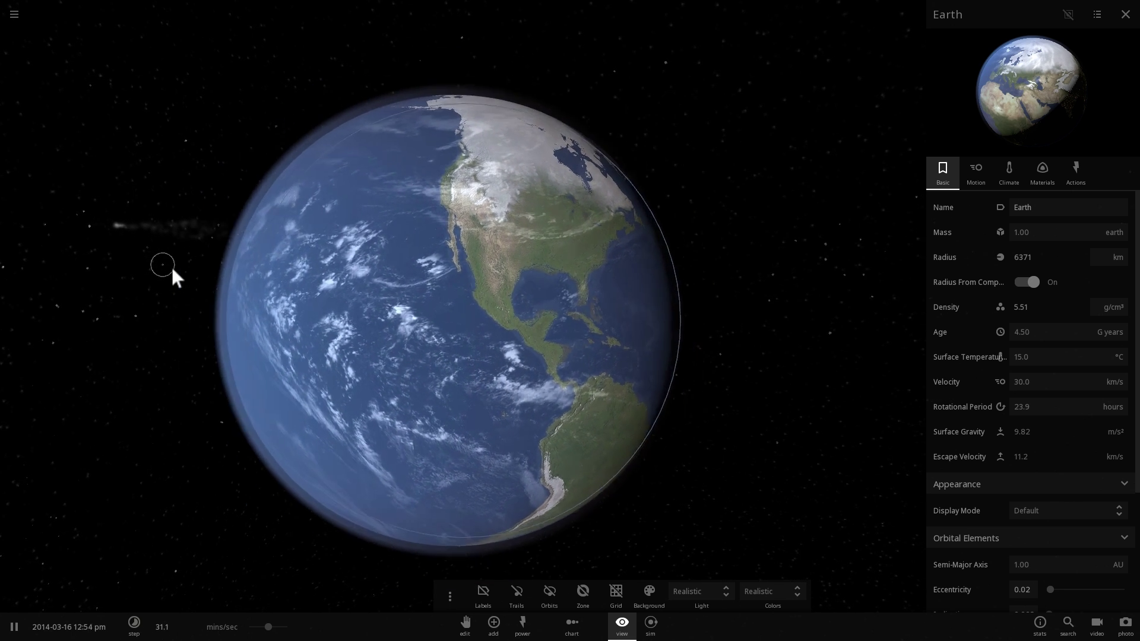
{"action": "scroll", "coordinate": [172, 266], "scroll_direction": "down", "scroll_amount": 3}
{"action": "left_click_drag", "start_coordinate": [214, 259], "coordinate": [486, 283]}
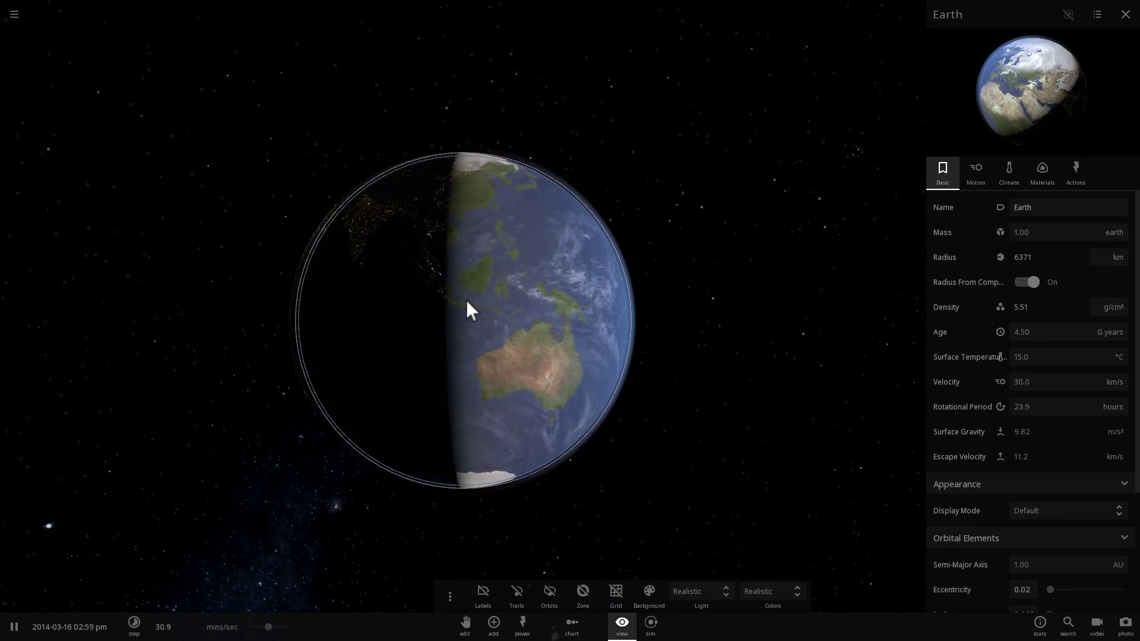
Look up at the Moon from Earth's vicinity with the simulation running, and examine its appearance against the sky
{"action": "scroll", "coordinate": [465, 301], "scroll_direction": "up", "scroll_amount": 10}
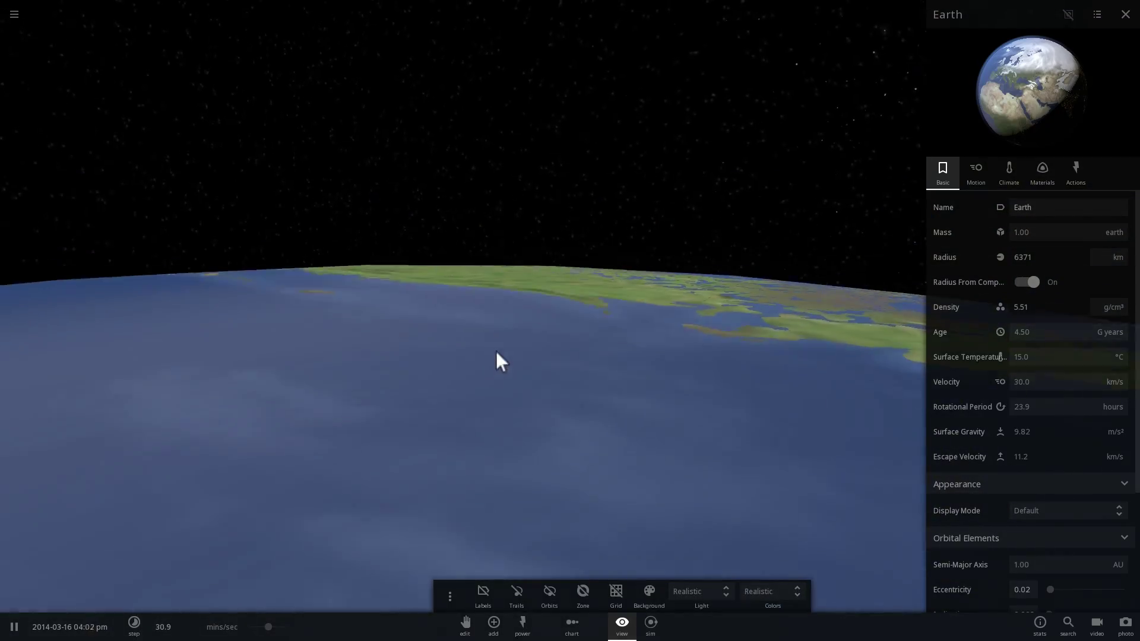
{"action": "left_click_drag", "start_coordinate": [496, 351], "coordinate": [473, 159]}
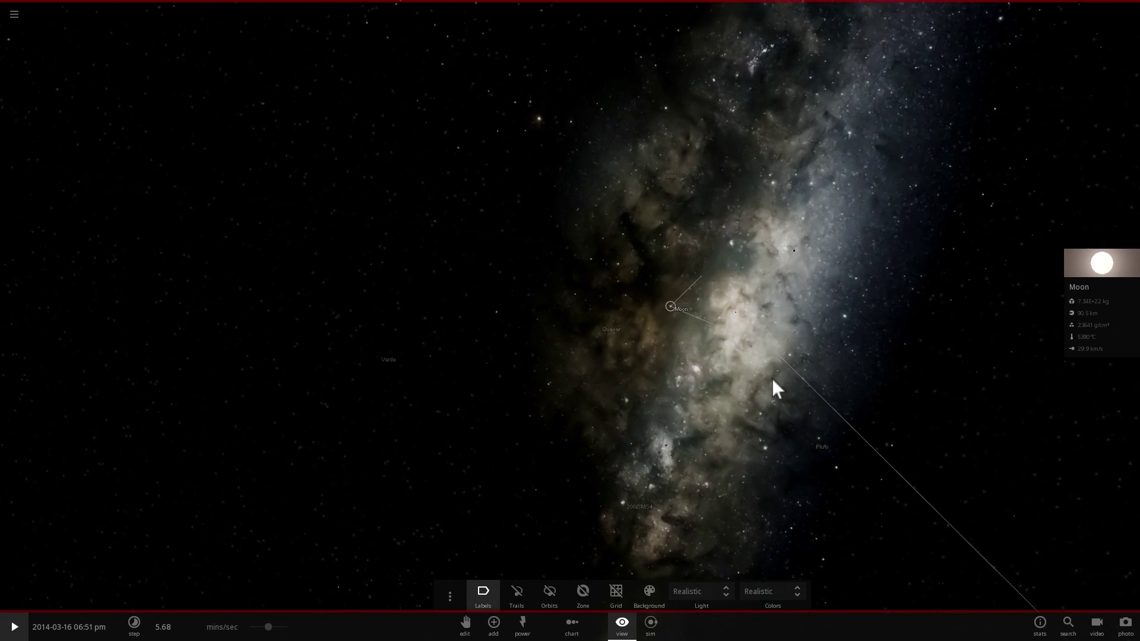
{"action": "left_click_drag", "start_coordinate": [773, 380], "coordinate": [836, 385]}
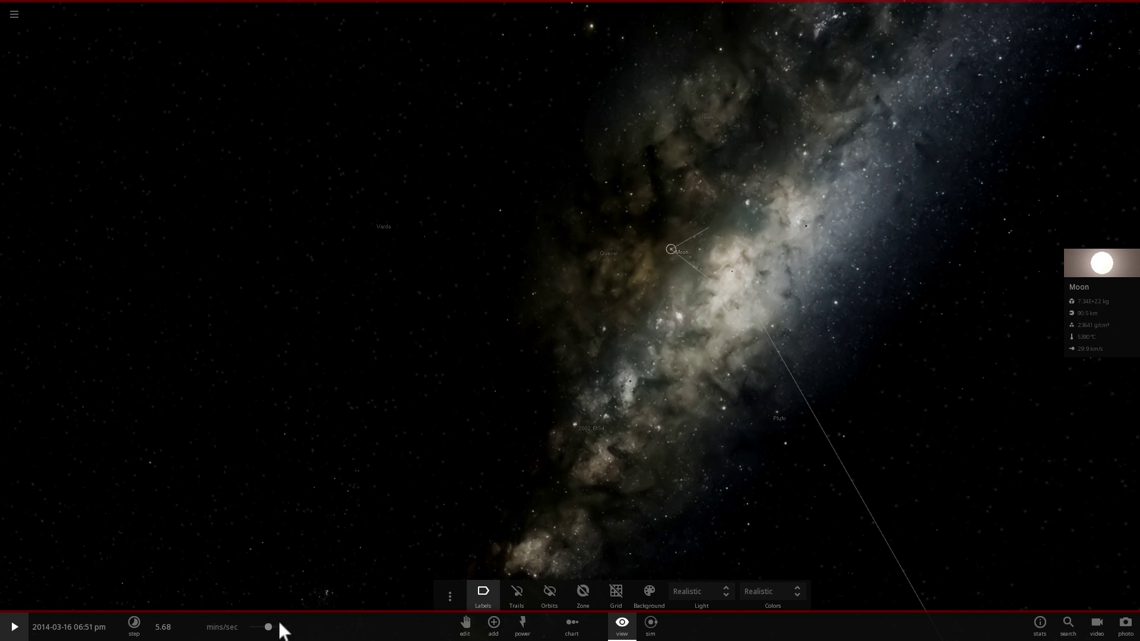
{"action": "key", "text": "space"}
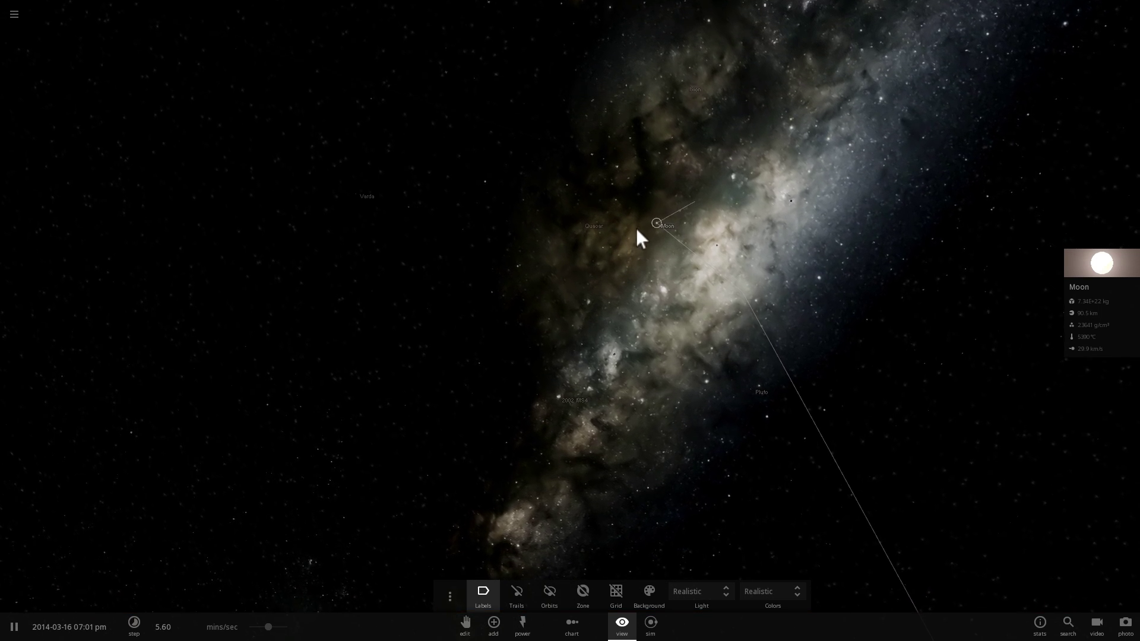
{"action": "left_click_drag", "start_coordinate": [671, 291], "coordinate": [745, 266]}
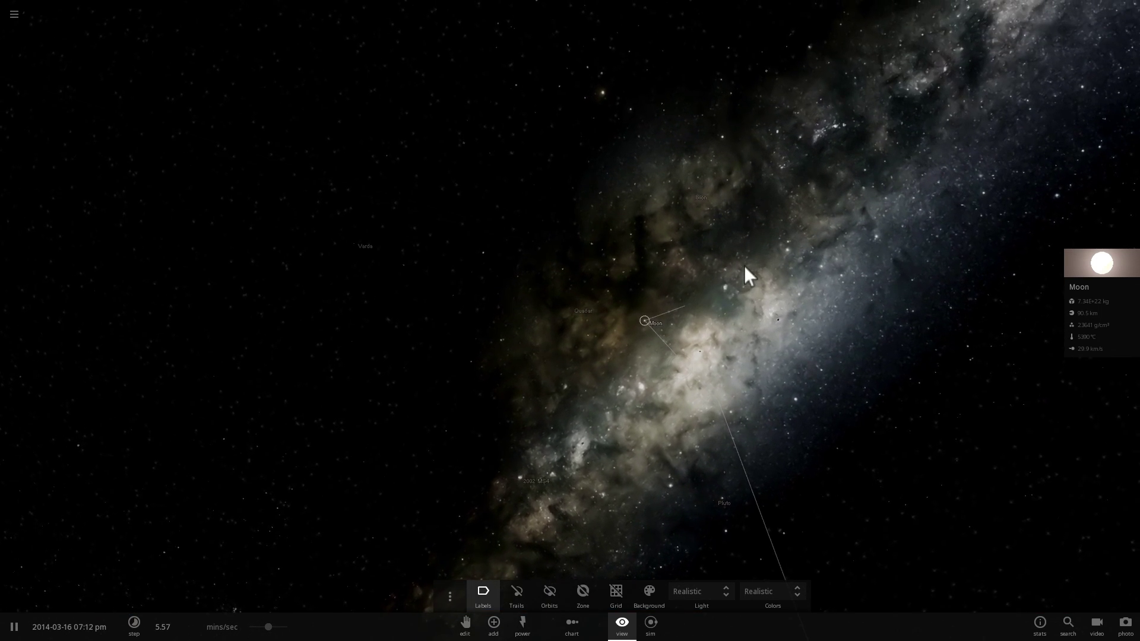
{"action": "left_click_drag", "start_coordinate": [760, 329], "coordinate": [583, 309]}
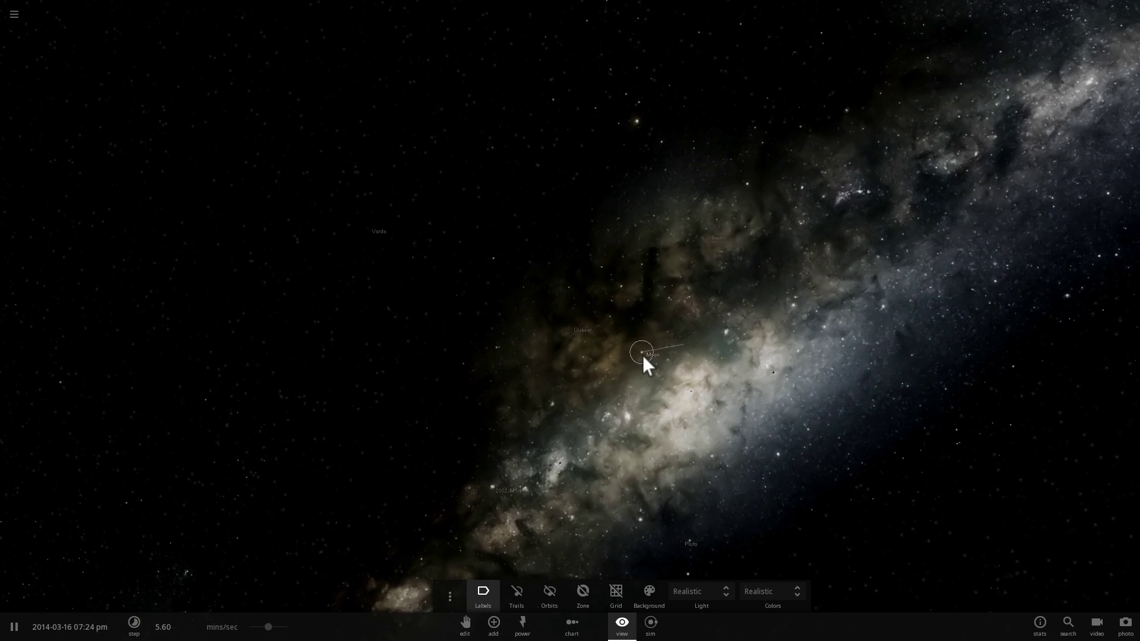
{"action": "left_click", "coordinate": [643, 357]}
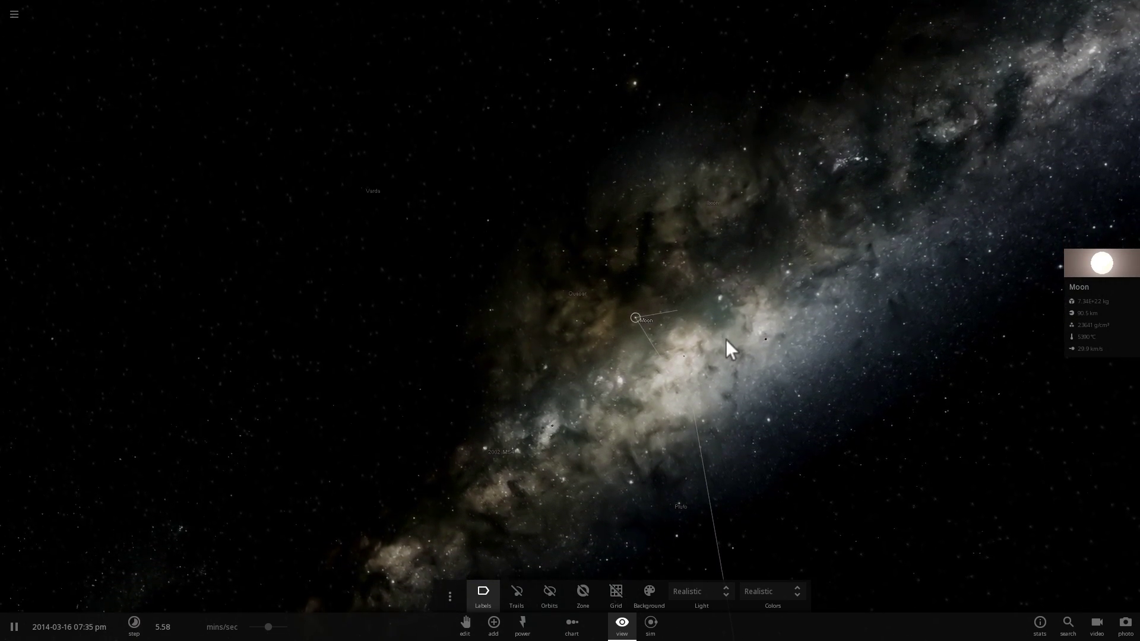
{"action": "left_click_drag", "start_coordinate": [725, 340], "coordinate": [895, 316]}
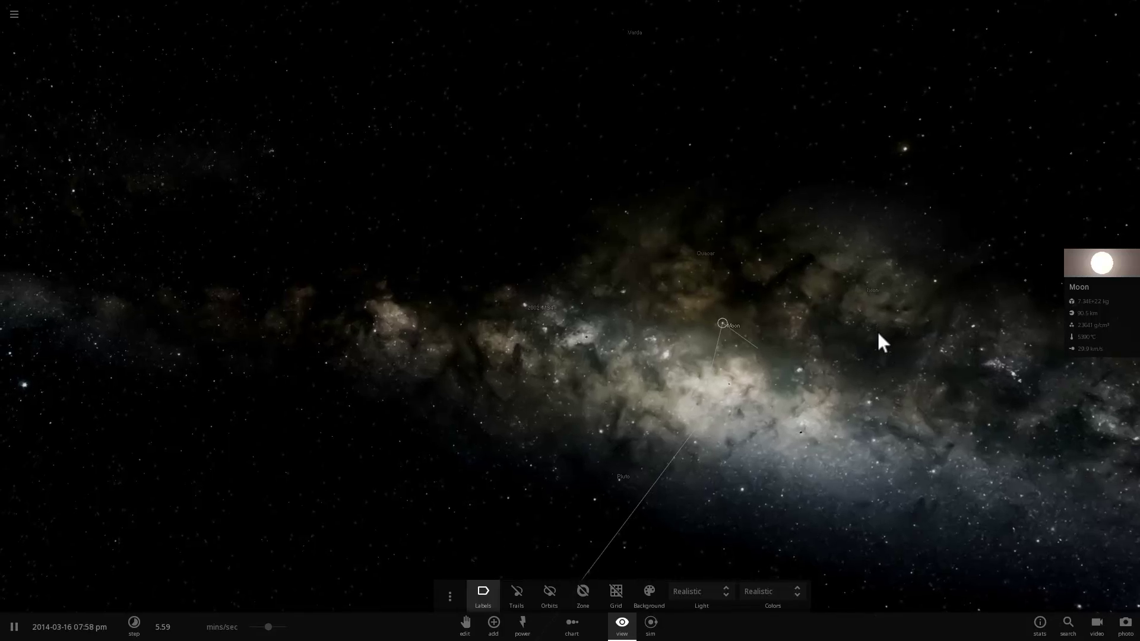
Open the Moon's properties, pause the simulation and focus on the Moon for a close-up view
{"action": "left_click", "coordinate": [1090, 269]}
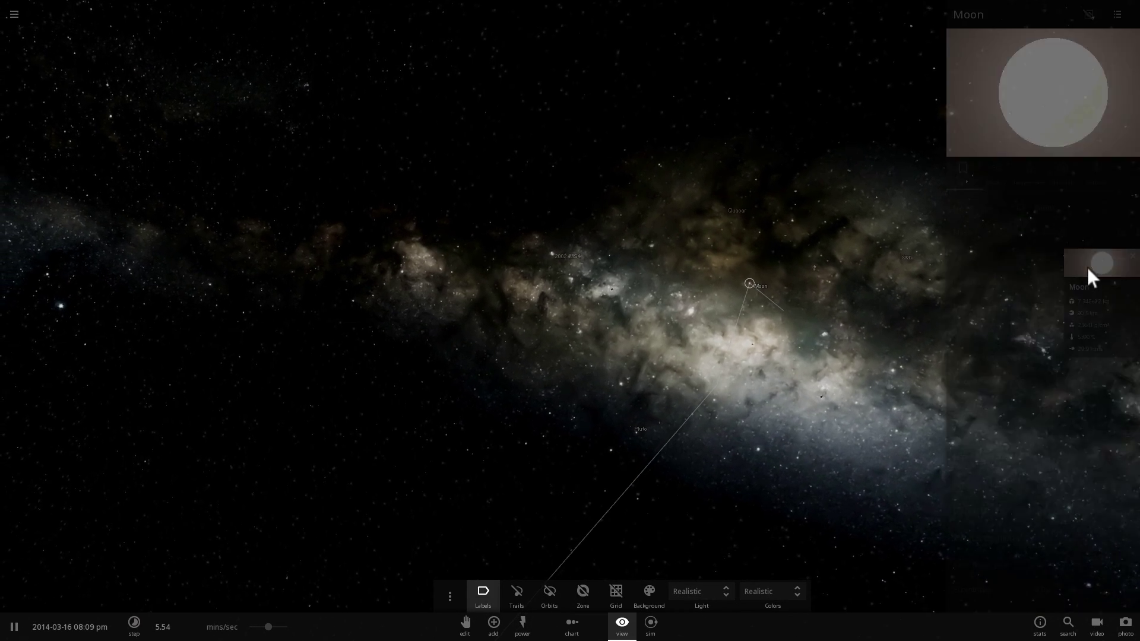
{"action": "left_click", "coordinate": [1015, 232]}
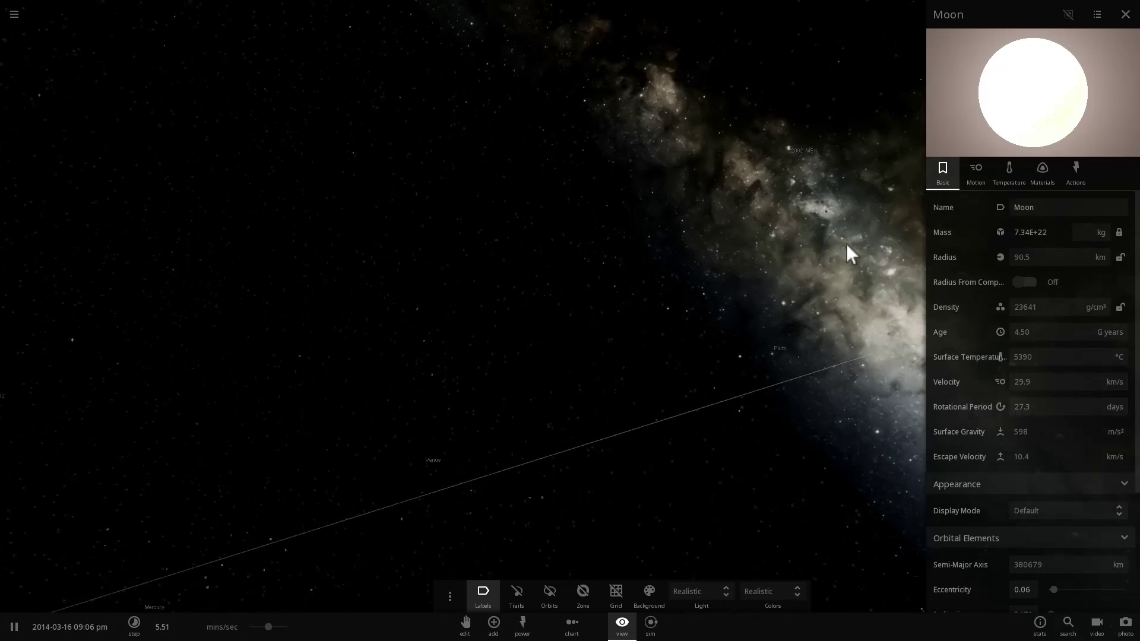
{"action": "key", "text": "space"}
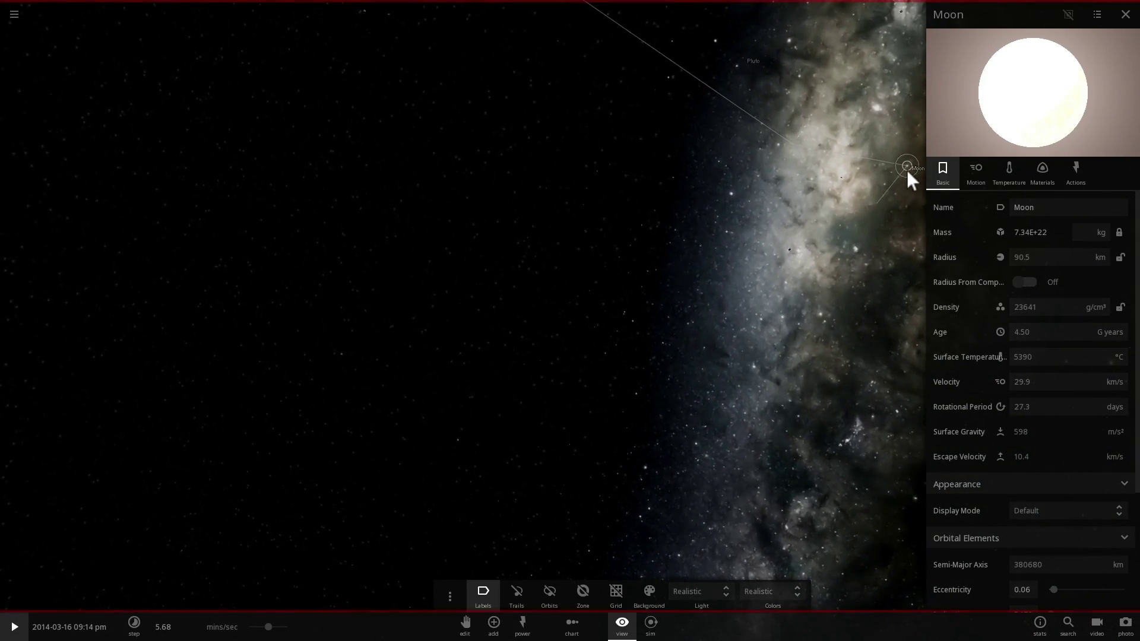
{"action": "double_click", "coordinate": [907, 169]}
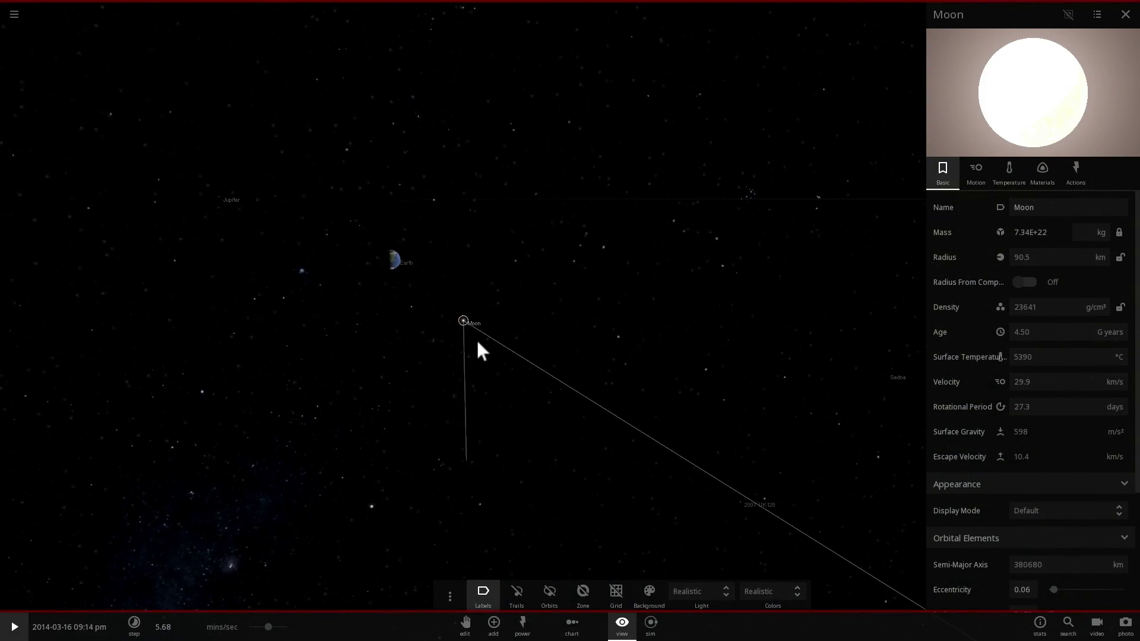
{"action": "scroll", "coordinate": [479, 343], "scroll_direction": "up", "scroll_amount": 5}
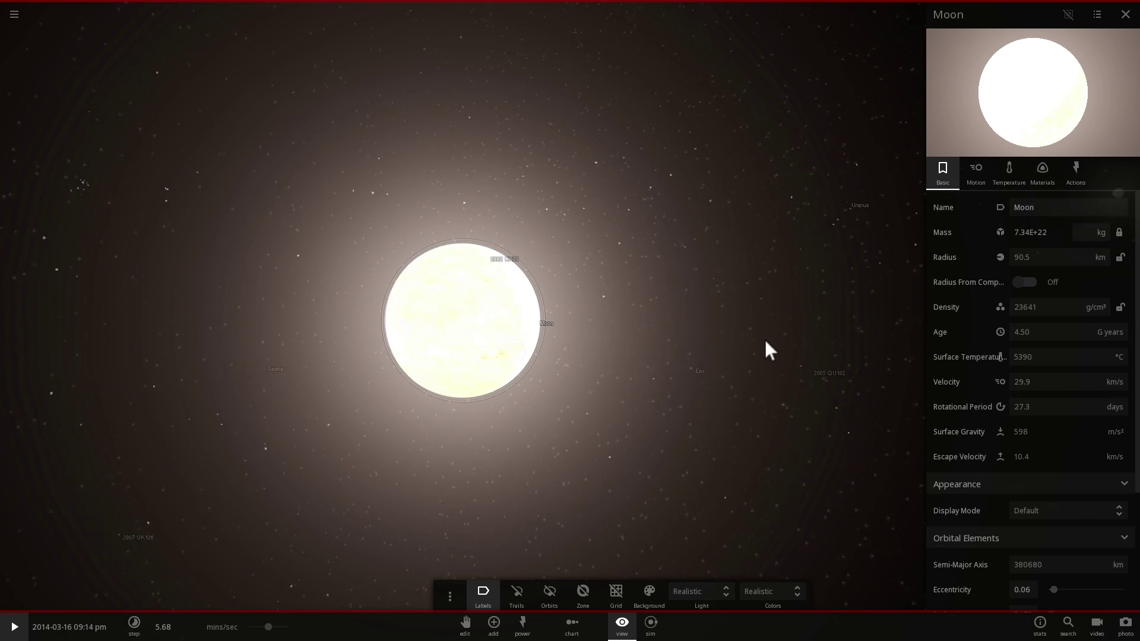
{"action": "scroll", "coordinate": [443, 352], "scroll_direction": "up", "scroll_amount": 4}
{"action": "right_click_drag", "start_coordinate": [443, 352], "coordinate": [768, 449]}
{"action": "scroll", "coordinate": [768, 449], "scroll_direction": "down", "scroll_amount": 3}
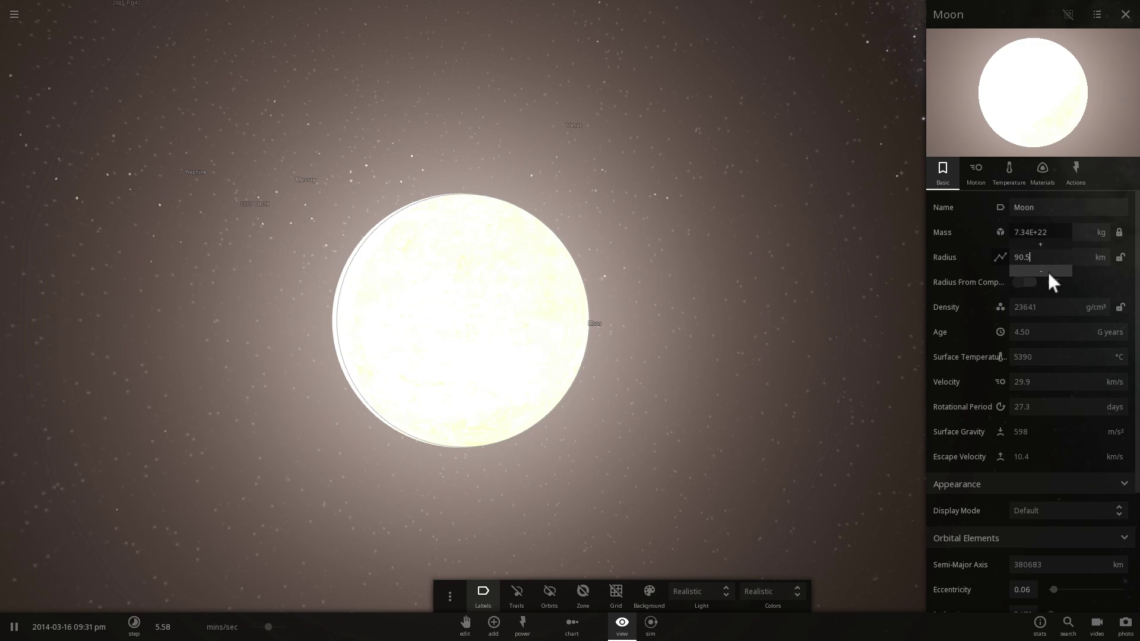
Reduce the Moon's radius to 26.0 km with the mass locked, and examine its glow from near and far
{"action": "left_click", "coordinate": [1049, 272]}
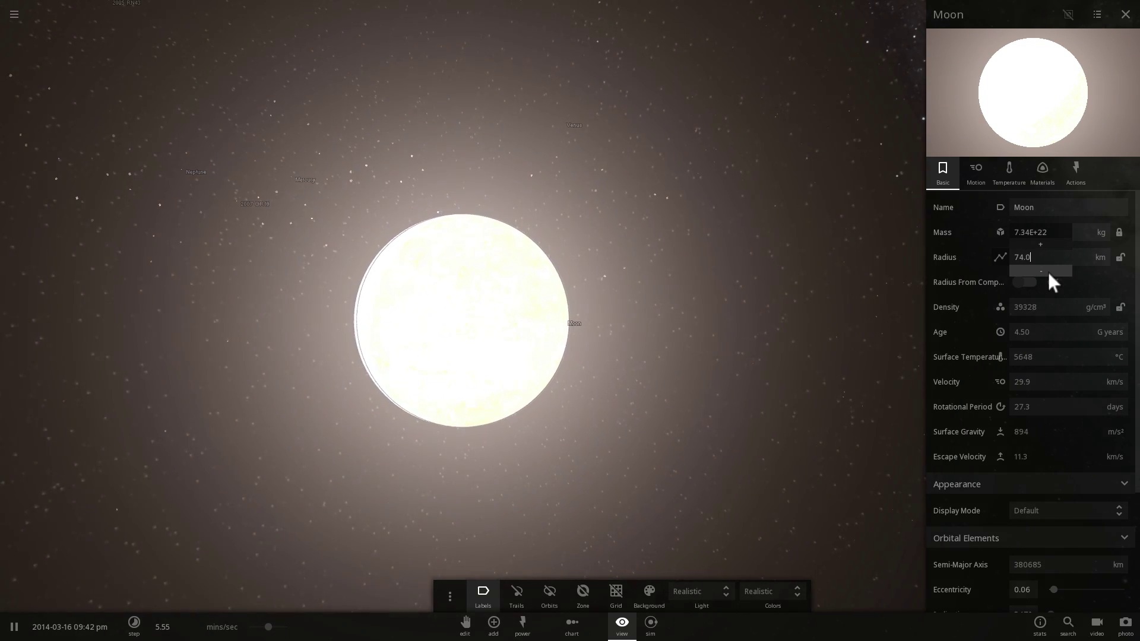
{"action": "left_click_drag", "start_coordinate": [1049, 272], "coordinate": [1049, 272]}
{"action": "scroll", "coordinate": [527, 360], "scroll_direction": "up", "scroll_amount": 3}
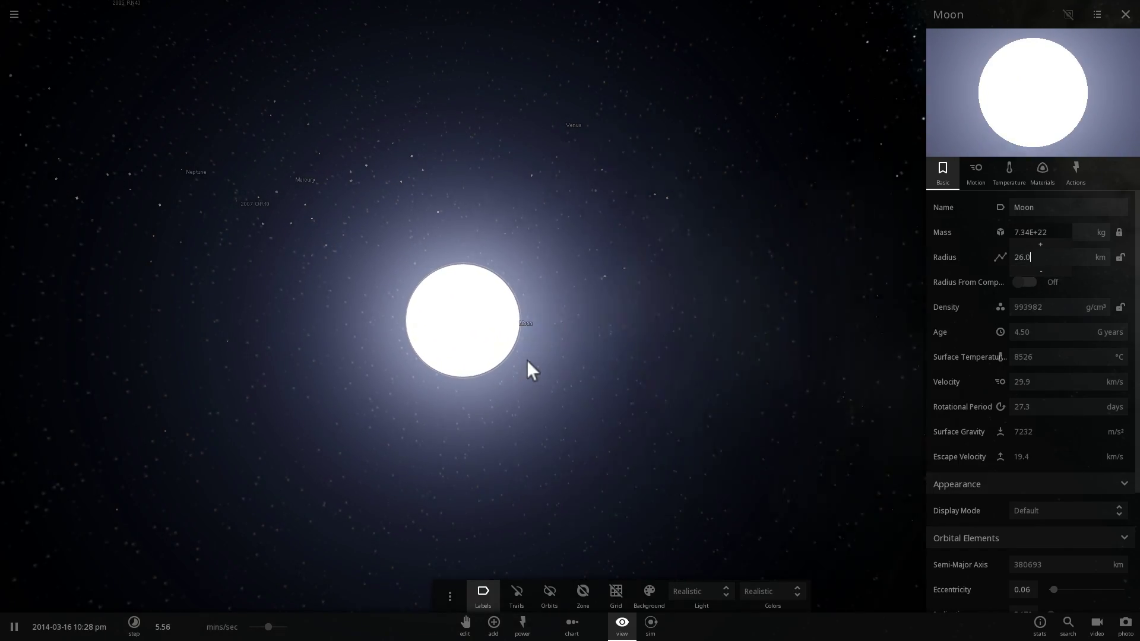
{"action": "right_click_drag", "start_coordinate": [527, 360], "coordinate": [623, 359]}
{"action": "left_click_drag", "start_coordinate": [625, 361], "coordinate": [820, 336]}
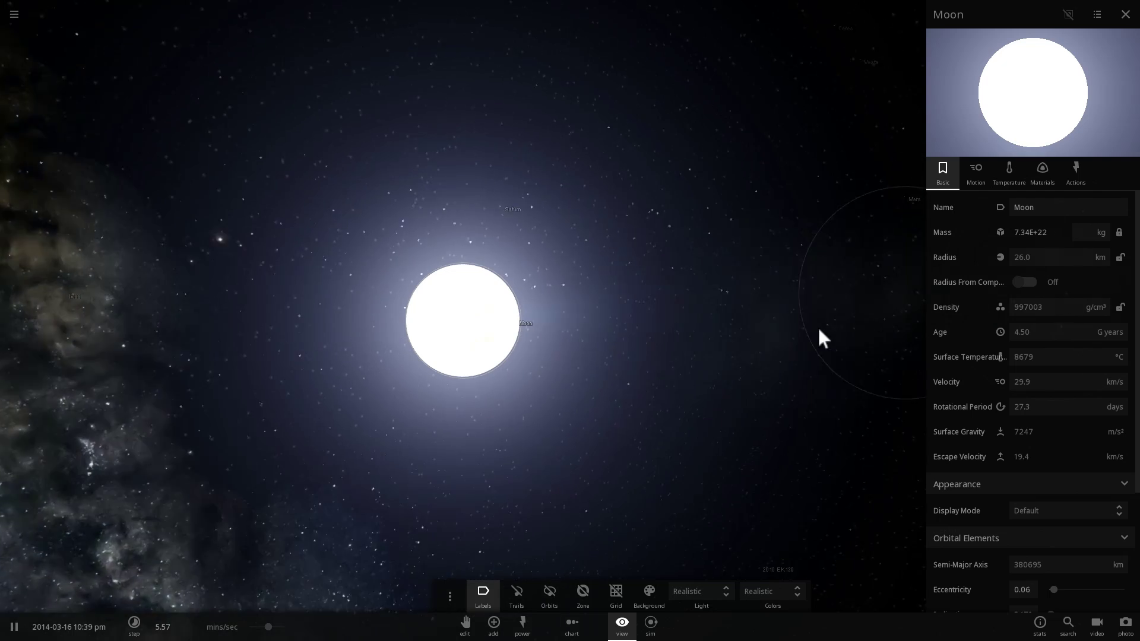
{"action": "scroll", "coordinate": [692, 343], "scroll_direction": "down", "scroll_amount": 5}
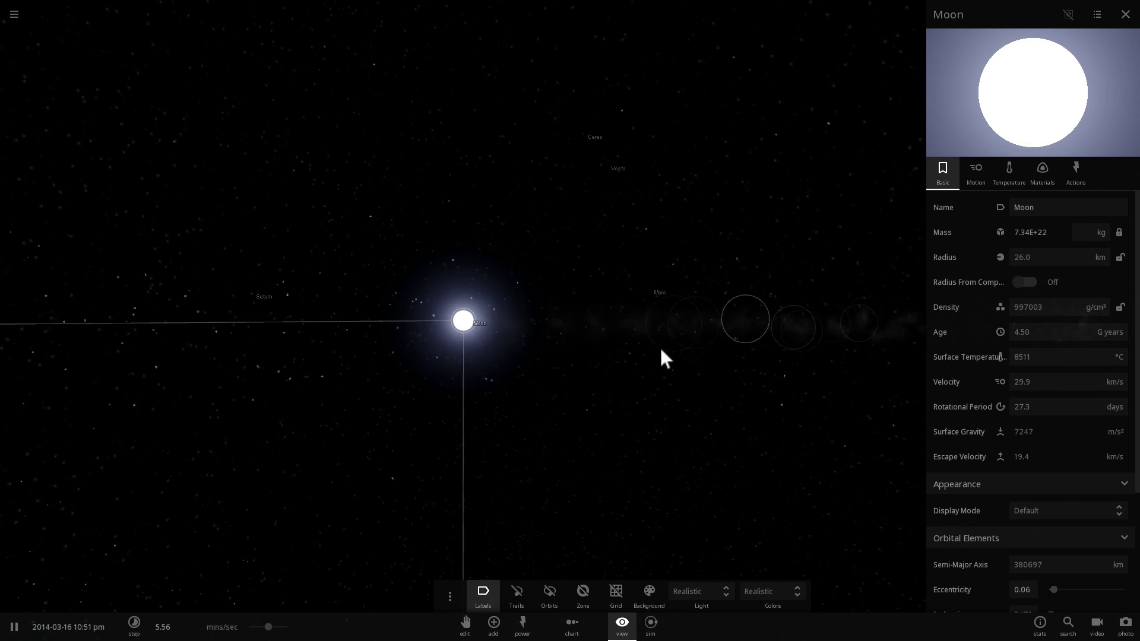
{"action": "scroll", "coordinate": [618, 353], "scroll_direction": "down", "scroll_amount": 3}
{"action": "left_click_drag", "start_coordinate": [581, 361], "coordinate": [572, 386]}
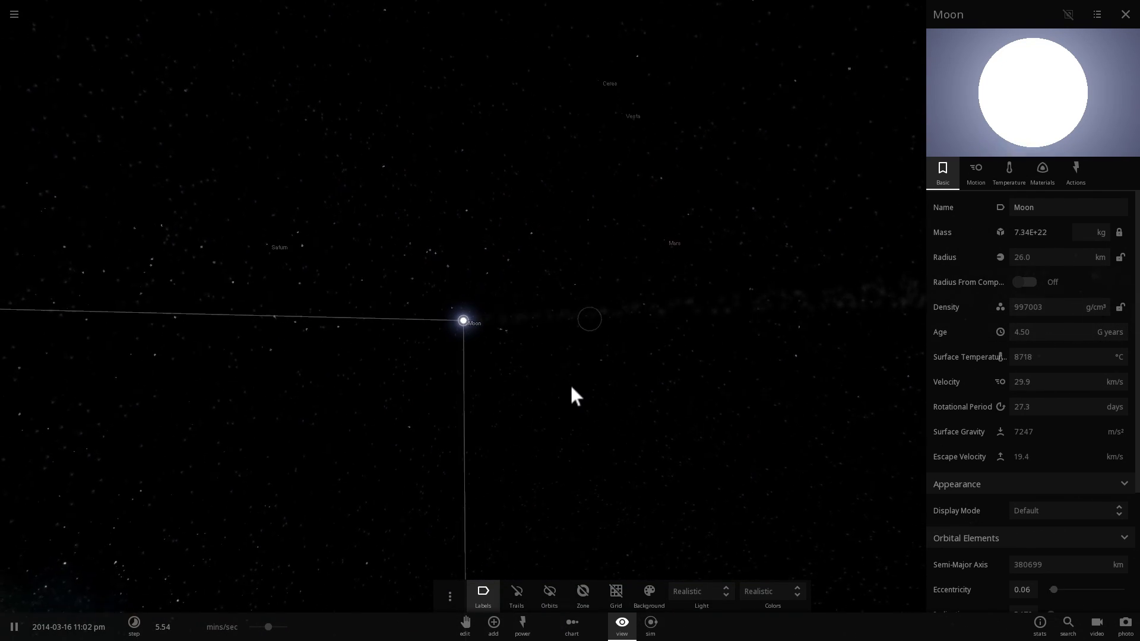
{"action": "scroll", "coordinate": [572, 371], "scroll_direction": "up", "scroll_amount": 5}
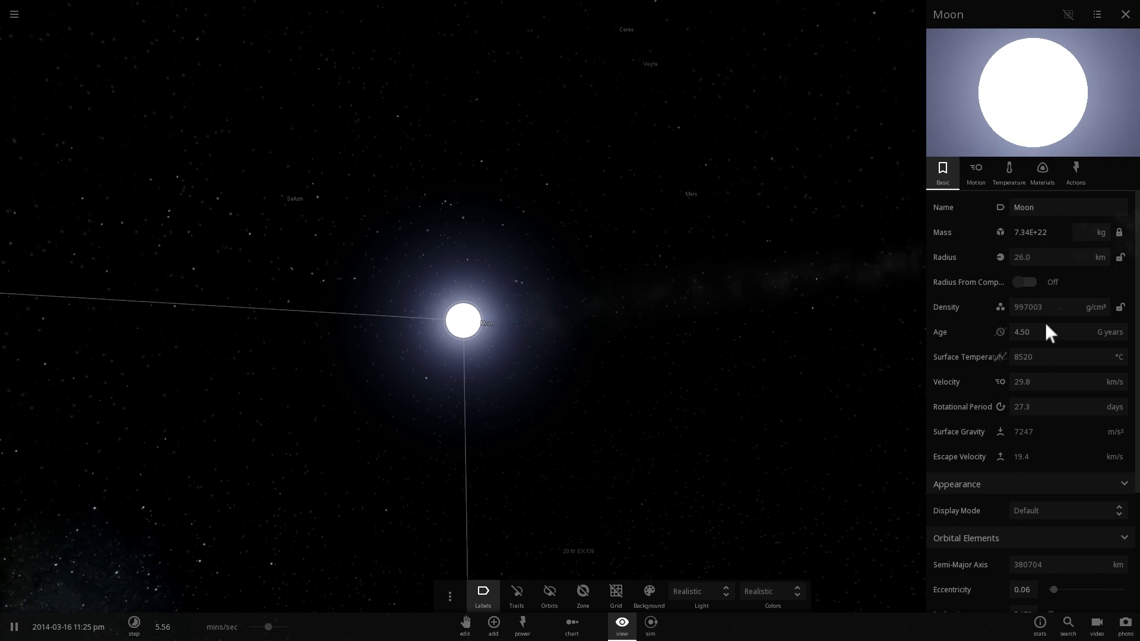
Decrease the Moon's radius further in stages, ending with a value of 1 km at locked mass
{"action": "left_click", "coordinate": [1048, 271]}
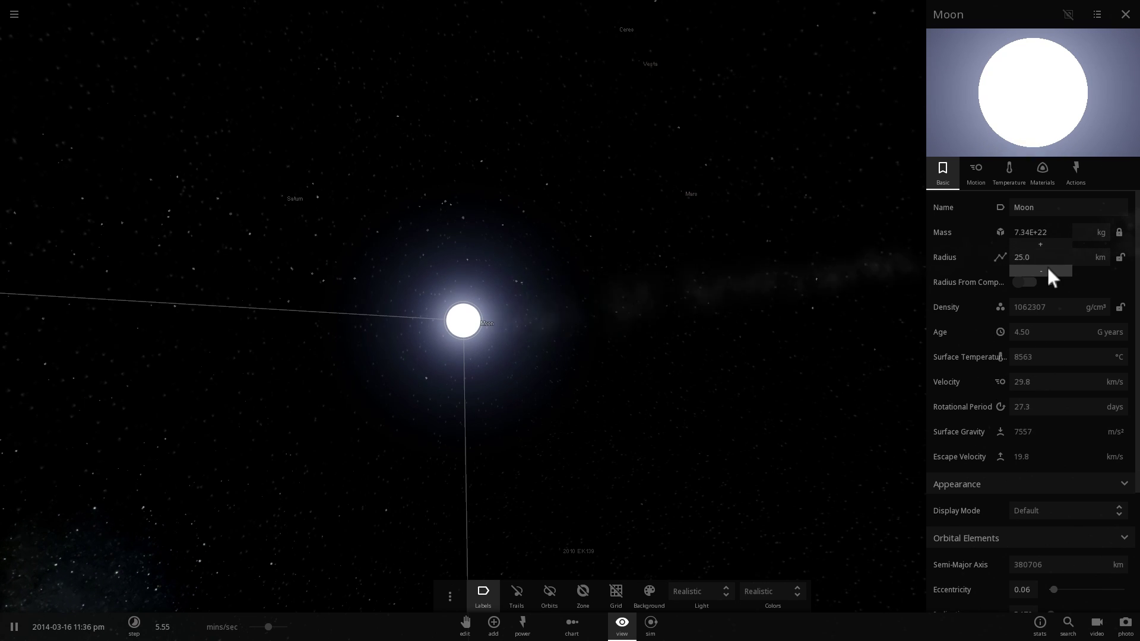
{"action": "left_click", "coordinate": [1047, 271]}
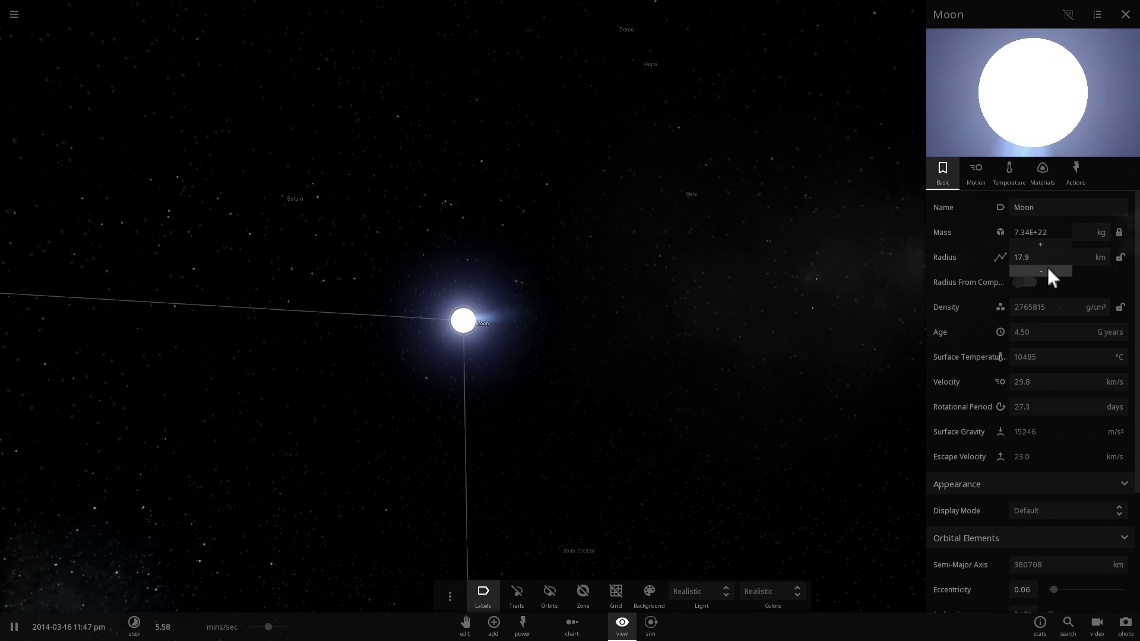
{"action": "left_click", "coordinate": [1048, 271]}
{"action": "left_click", "coordinate": [1047, 271]}
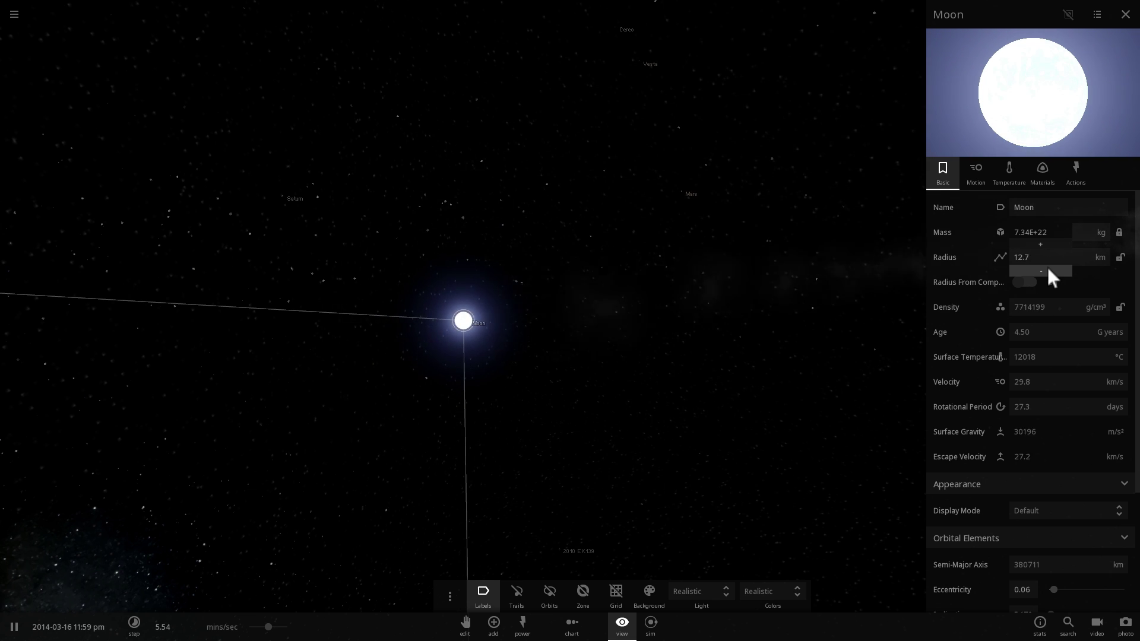
{"action": "left_click", "coordinate": [1048, 271]}
{"action": "left_click_drag", "start_coordinate": [1038, 259], "coordinate": [909, 263]}
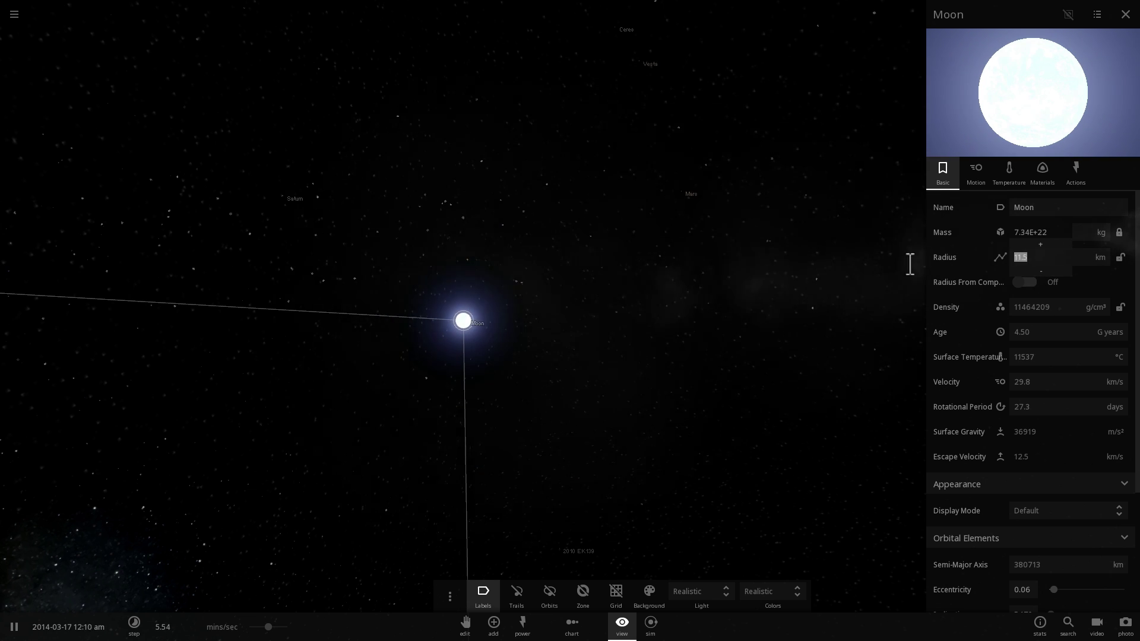
{"action": "type", "text": "1"}
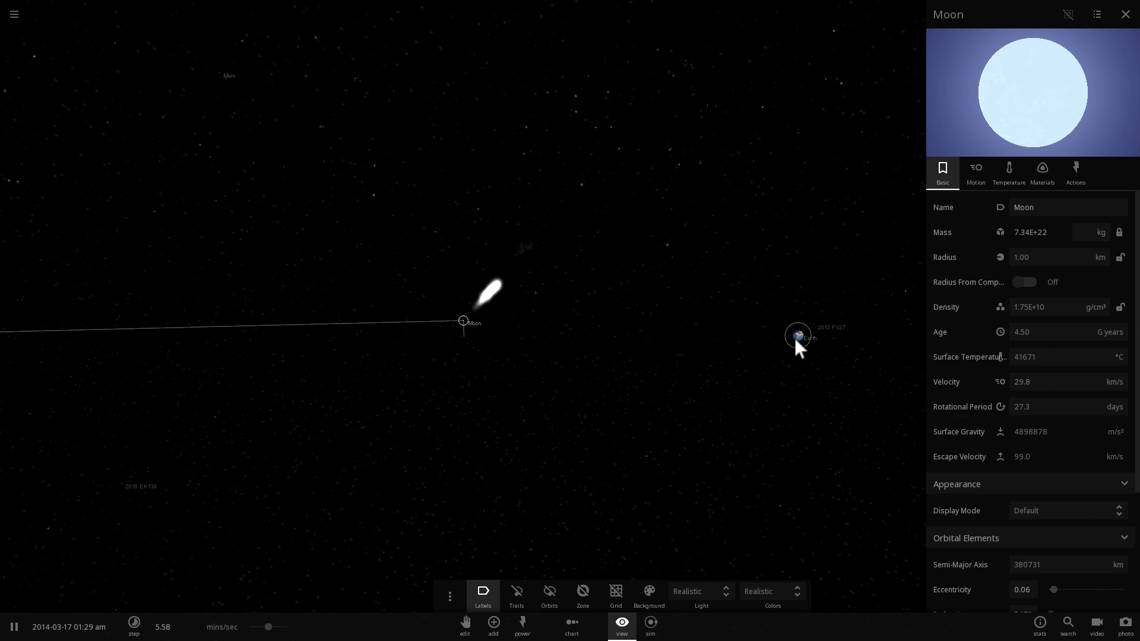
Focus on Earth, show its climate properties and speed the simulation up to about 8.5 minutes per second
{"action": "left_click", "coordinate": [795, 338]}
{"action": "double_click", "coordinate": [785, 339]}
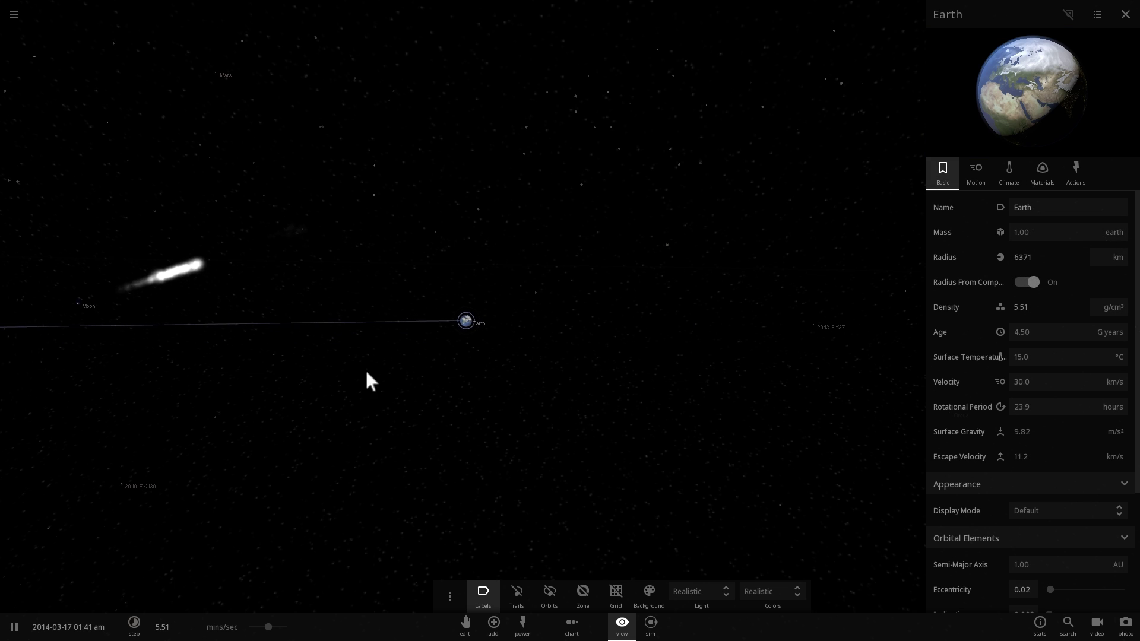
{"action": "left_click_drag", "start_coordinate": [522, 334], "coordinate": [379, 302]}
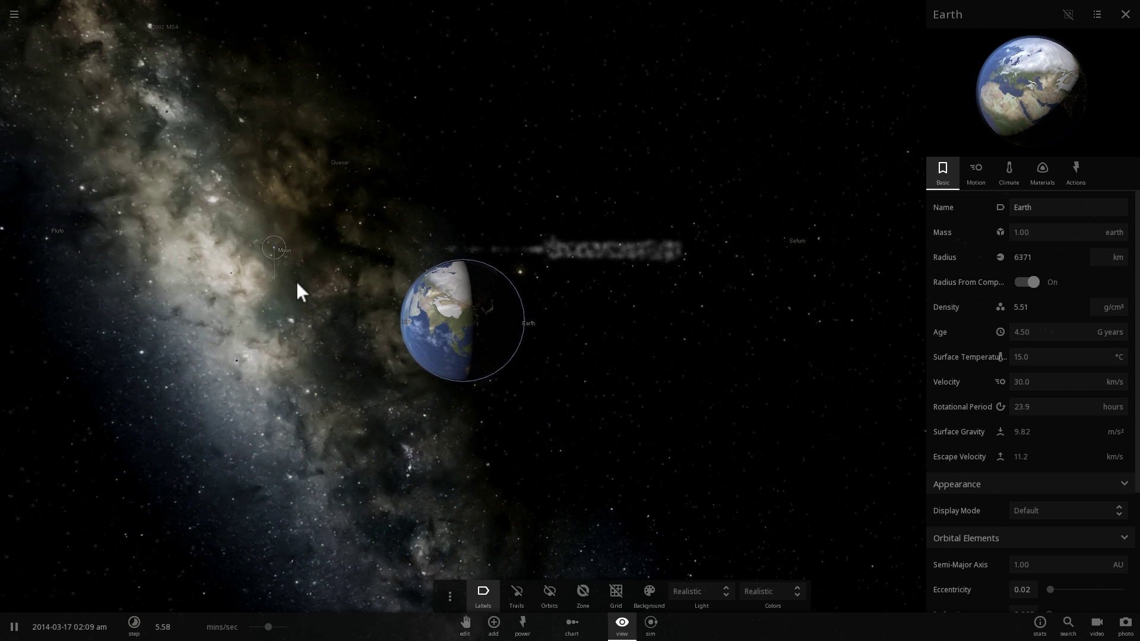
{"action": "left_click", "coordinate": [1009, 175]}
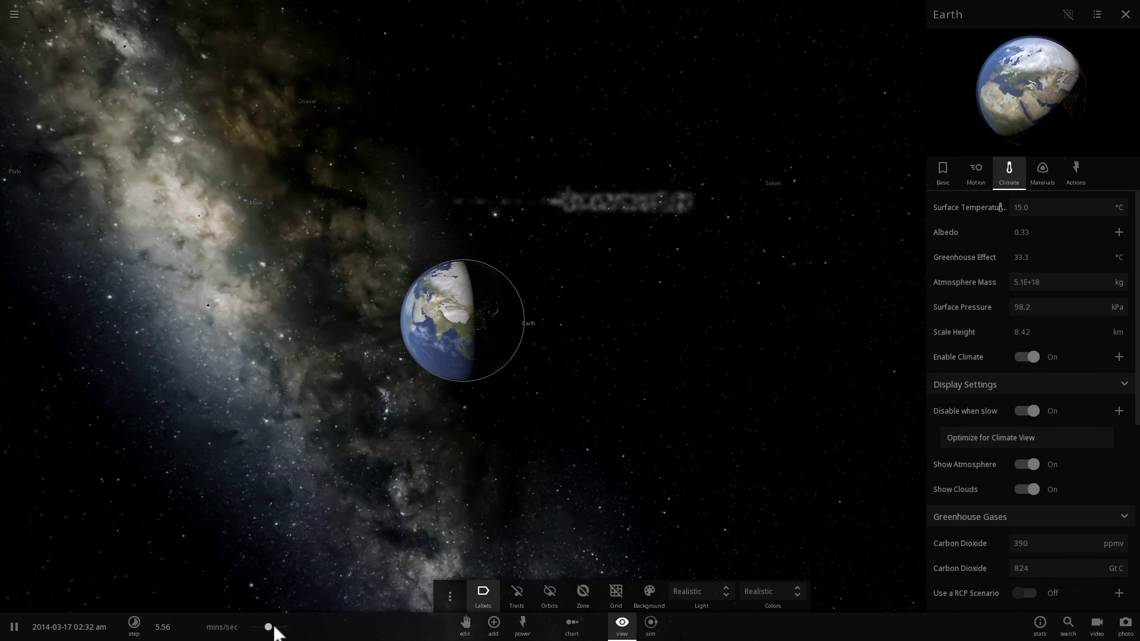
{"action": "left_click_drag", "start_coordinate": [274, 627], "coordinate": [277, 628]}
{"action": "left_click_drag", "start_coordinate": [308, 447], "coordinate": [319, 450]}
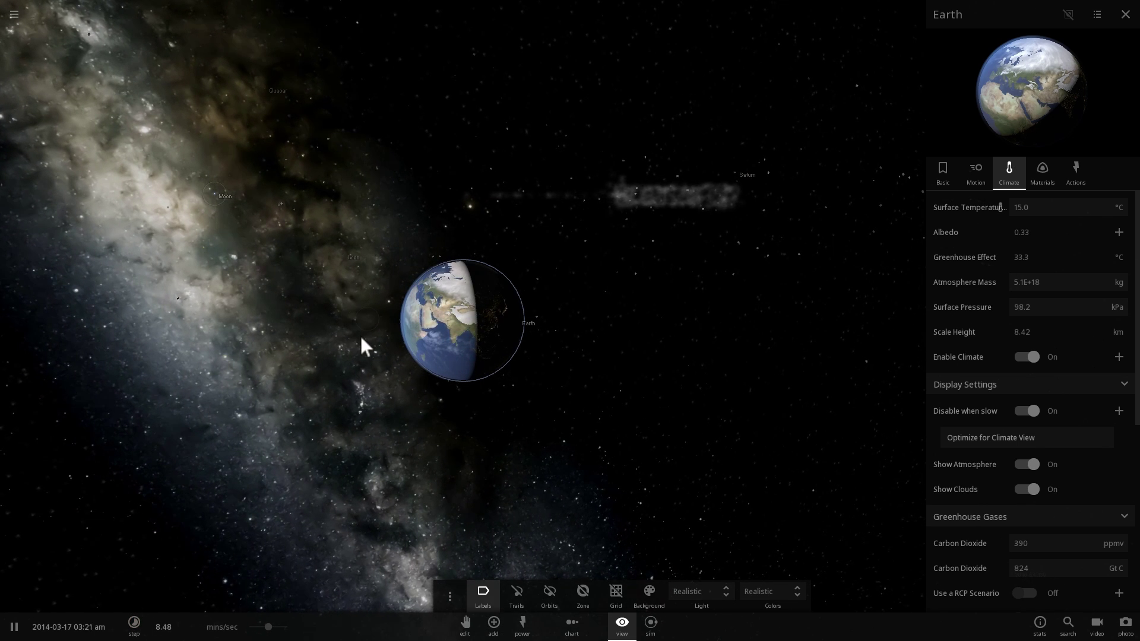
{"action": "right_click_drag", "start_coordinate": [361, 338], "coordinate": [380, 350]}
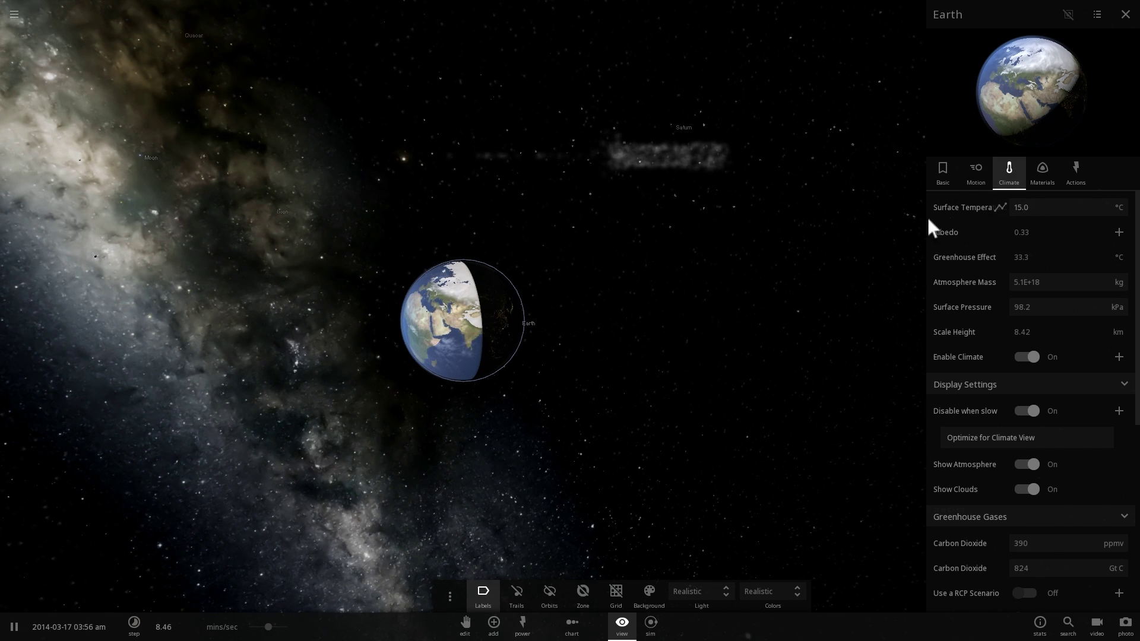
Select the Moon while viewing Earth, and speed the simulation up to about 55.8 minutes per second
{"action": "left_click", "coordinate": [138, 157]}
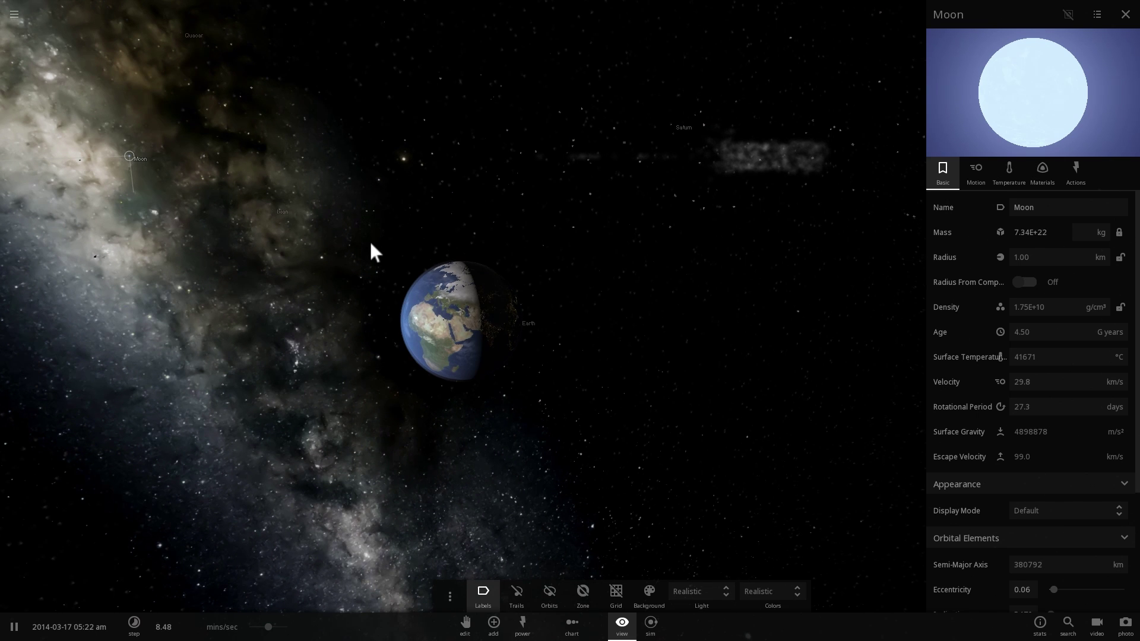
{"action": "right_click_drag", "start_coordinate": [370, 242], "coordinate": [353, 242]}
{"action": "left_click_drag", "start_coordinate": [353, 245], "coordinate": [309, 300]}
{"action": "left_click_drag", "start_coordinate": [274, 628], "coordinate": [278, 625]}
{"action": "left_click_drag", "start_coordinate": [353, 439], "coordinate": [279, 471]}
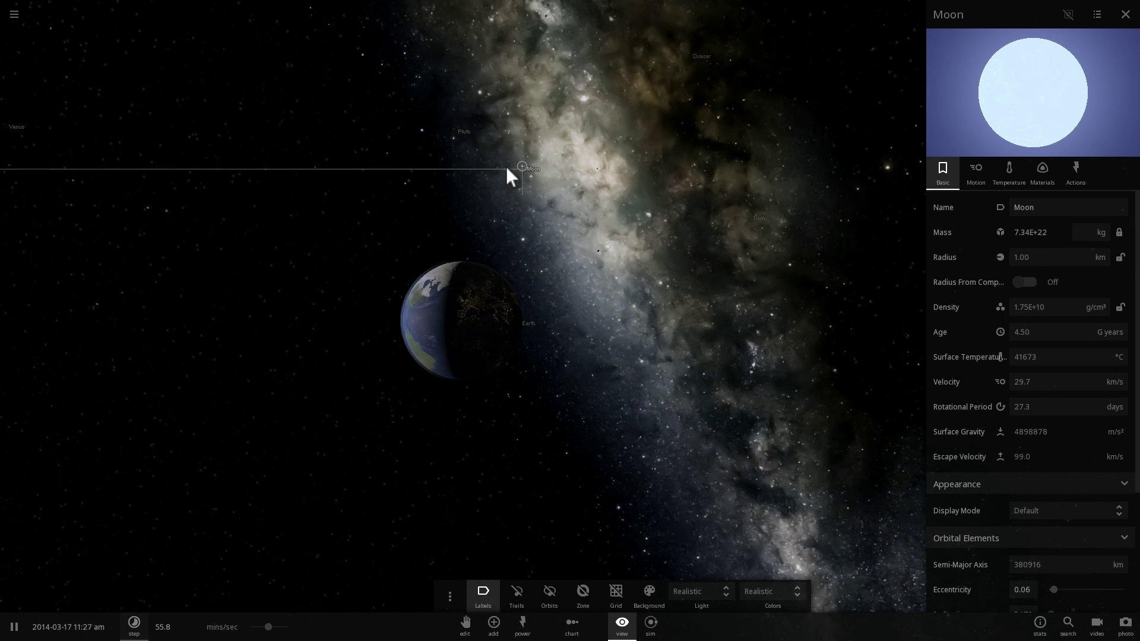
Focus on the 1 km Moon and examine its glowing surface up close
{"action": "mouse_move", "coordinate": [520, 165]}
{"action": "left_mouse_down"}
{"action": "mouse_move", "coordinate": [509, 166]}
{"action": "mouse_move", "coordinate": [486, 333]}
{"action": "left_mouse_up"}
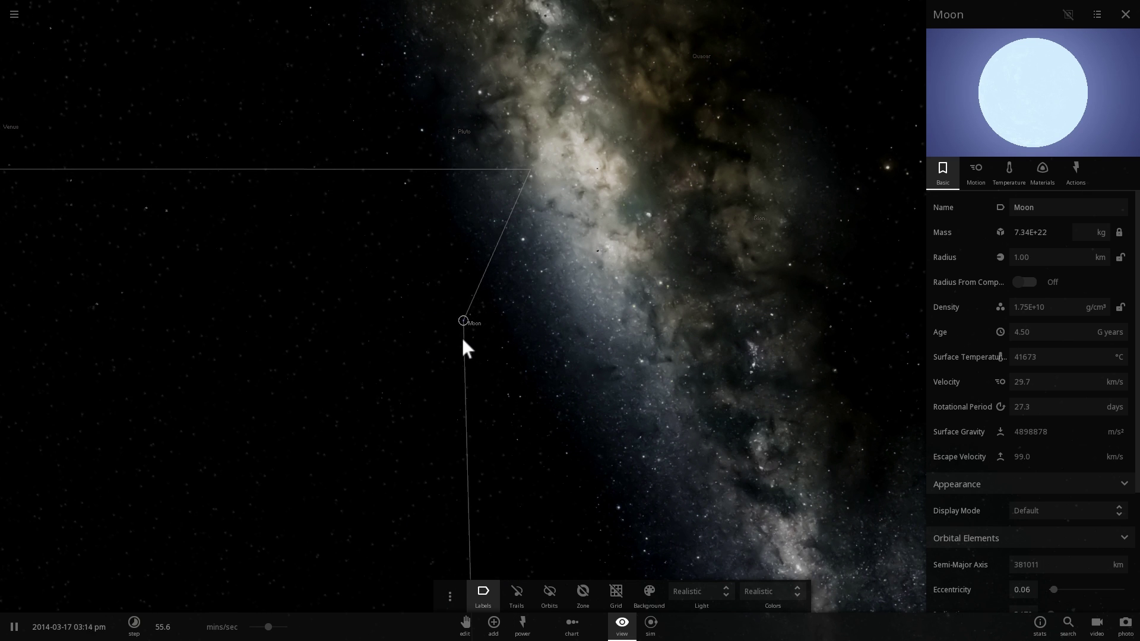
{"action": "scroll", "coordinate": [464, 337], "scroll_direction": "up", "scroll_amount": 10}
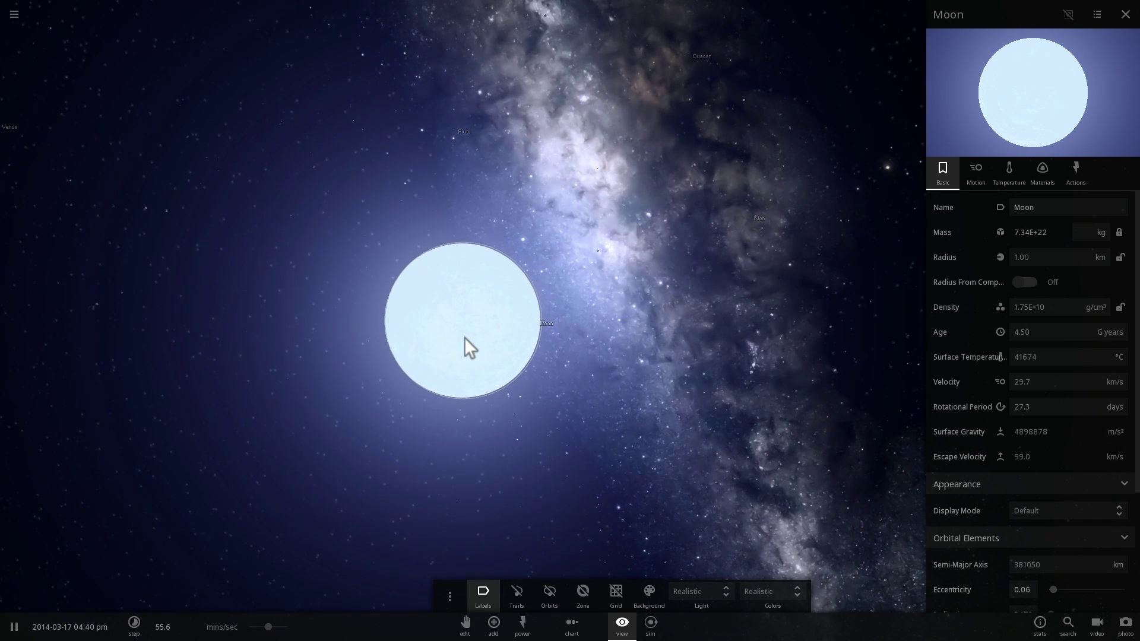
{"action": "right_click_drag", "start_coordinate": [465, 337], "coordinate": [512, 332]}
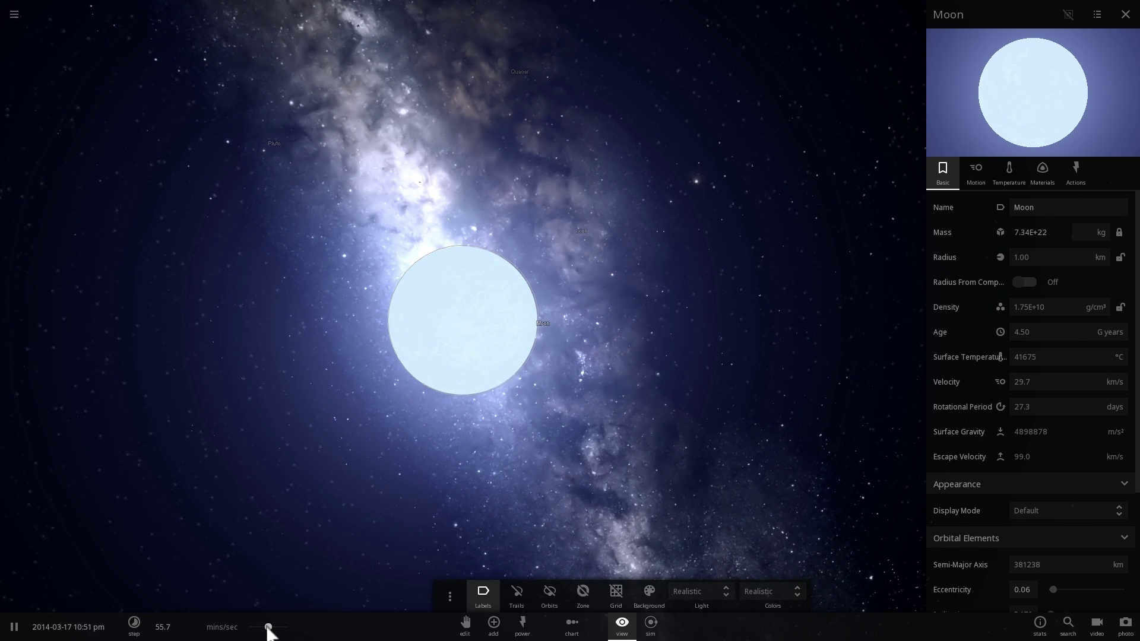
Examine the 1 km Moon up close and with Earth in view, and speed the simulation up to about 1.77 hours per second
{"action": "right_click_drag", "start_coordinate": [358, 504], "coordinate": [480, 462]}
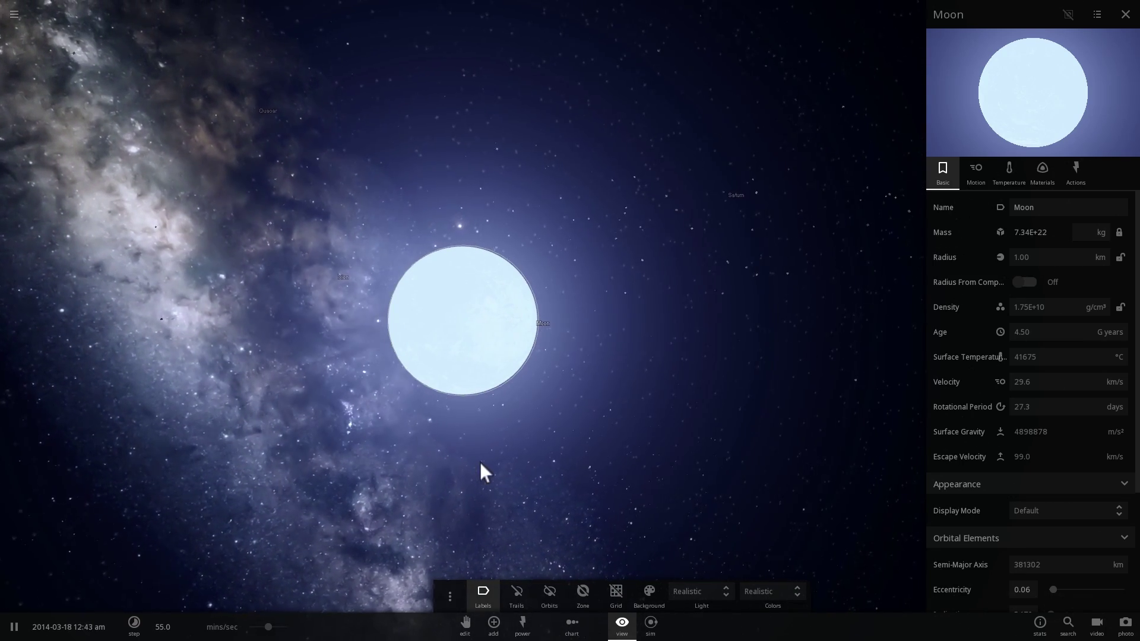
{"action": "scroll", "coordinate": [482, 469], "scroll_direction": "up", "scroll_amount": 5}
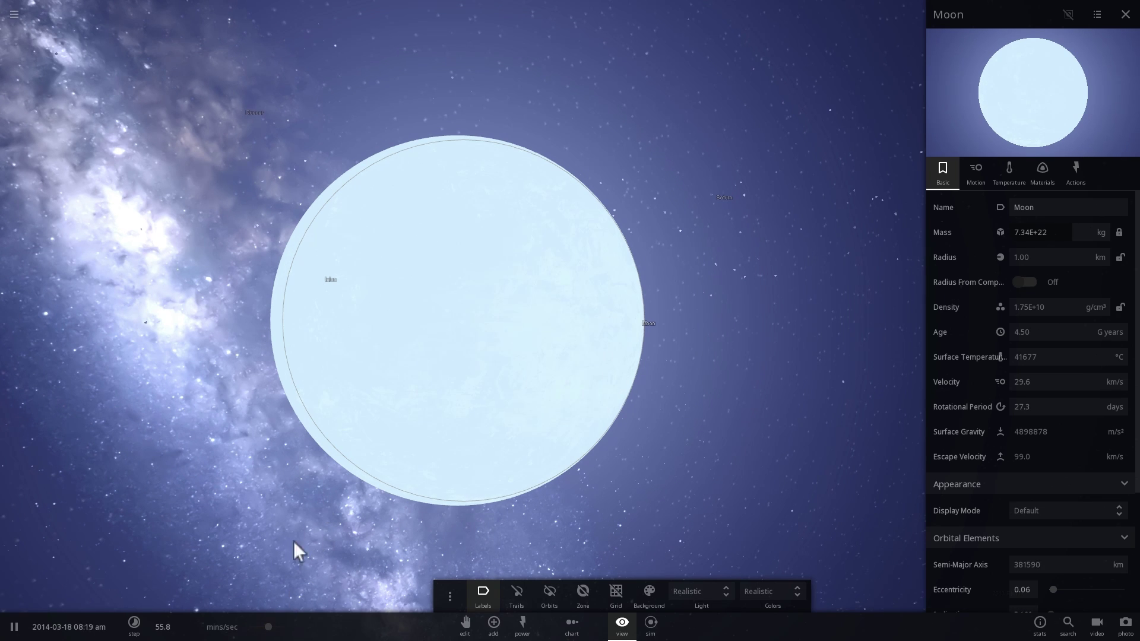
{"action": "left_click_drag", "start_coordinate": [267, 630], "coordinate": [274, 630]}
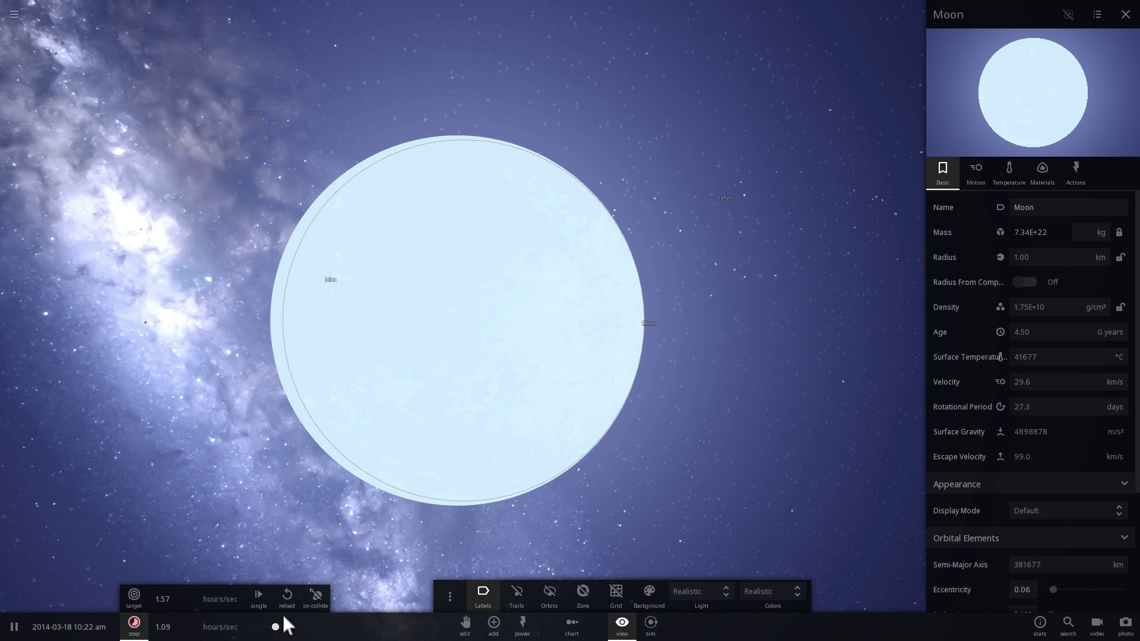
{"action": "left_click_drag", "start_coordinate": [350, 472], "coordinate": [400, 472]}
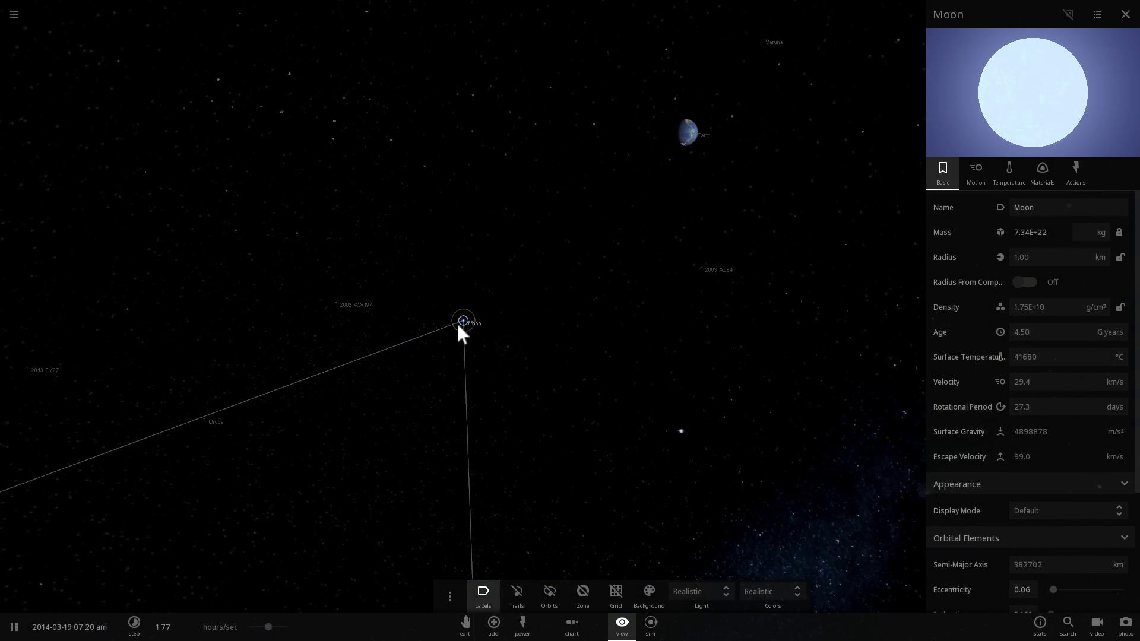
Reduce the Moon's semi-major axis in its orbital elements to about 26,096 km
{"action": "left_click", "coordinate": [987, 178]}
{"action": "scroll", "coordinate": [981, 397], "scroll_direction": "down", "scroll_amount": 10}
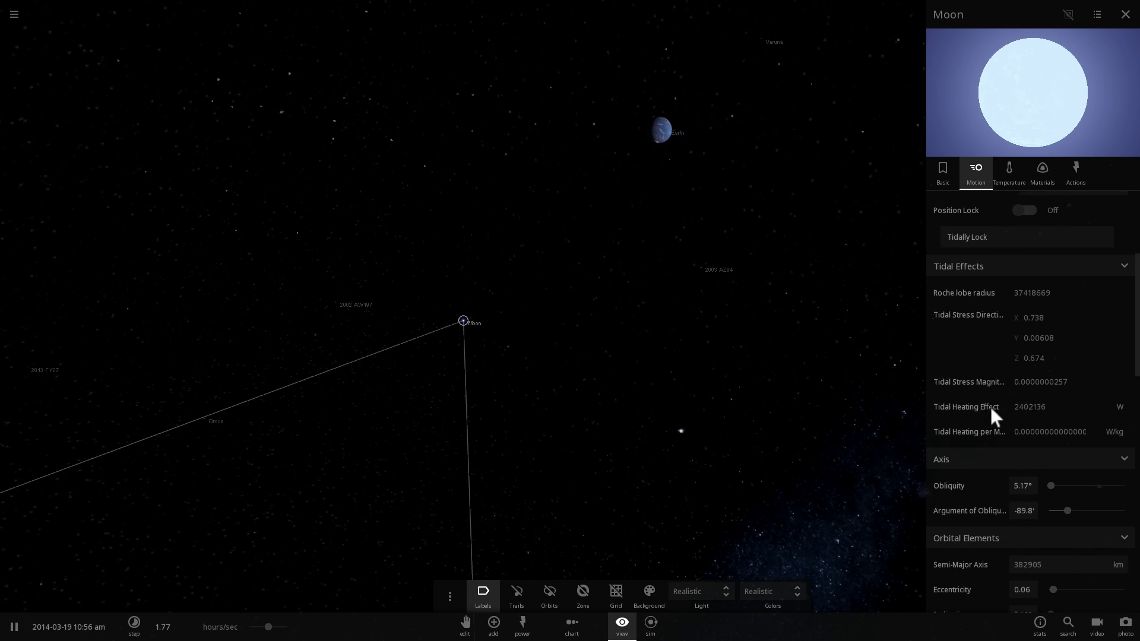
{"action": "left_click", "coordinate": [1054, 394]}
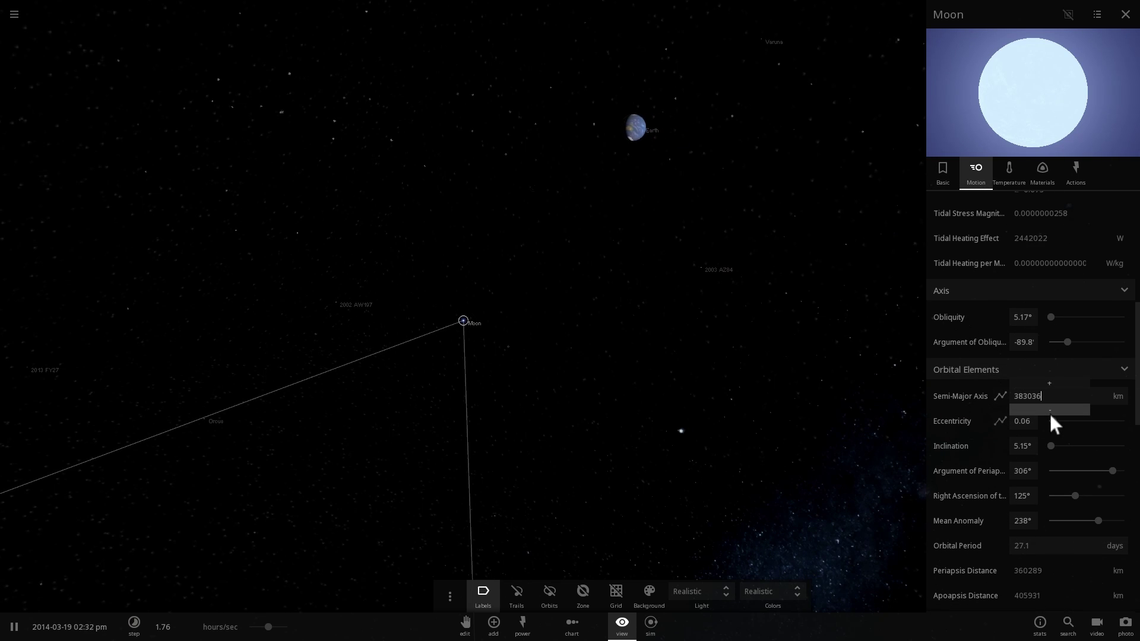
{"action": "left_click", "coordinate": [1050, 415]}
{"action": "left_click", "coordinate": [1050, 415]}
{"action": "left_click", "coordinate": [1050, 414]}
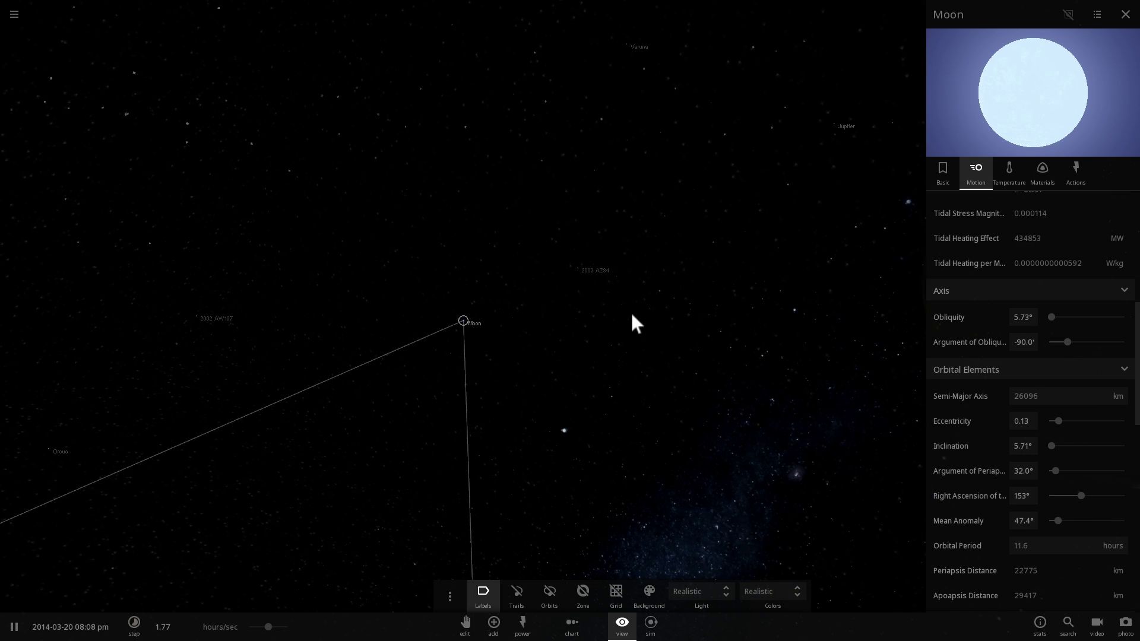
Pause the simulation to focus on Earth near the closely orbiting Moon, and resume it with Earth's night side in view
{"action": "right_click_drag", "start_coordinate": [567, 300], "coordinate": [412, 249]}
{"action": "key", "text": "space"}
{"action": "double_click", "coordinate": [549, 221]}
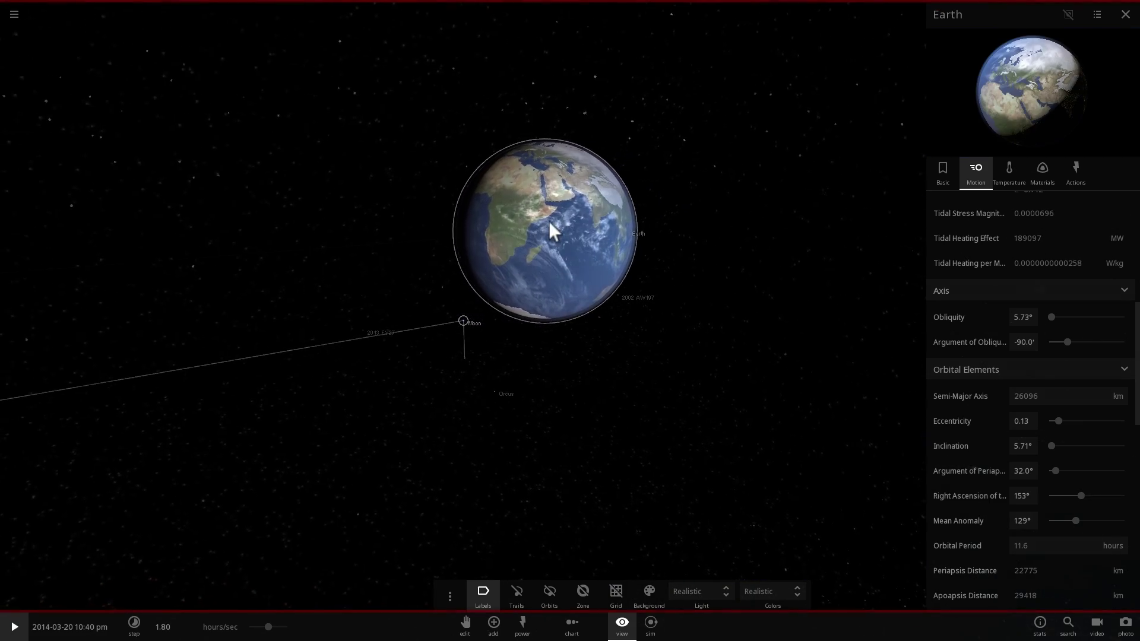
{"action": "right_click_drag", "start_coordinate": [582, 258], "coordinate": [194, 250]}
{"action": "left_click_drag", "start_coordinate": [195, 250], "coordinate": [352, 327]}
{"action": "key", "text": "space"}
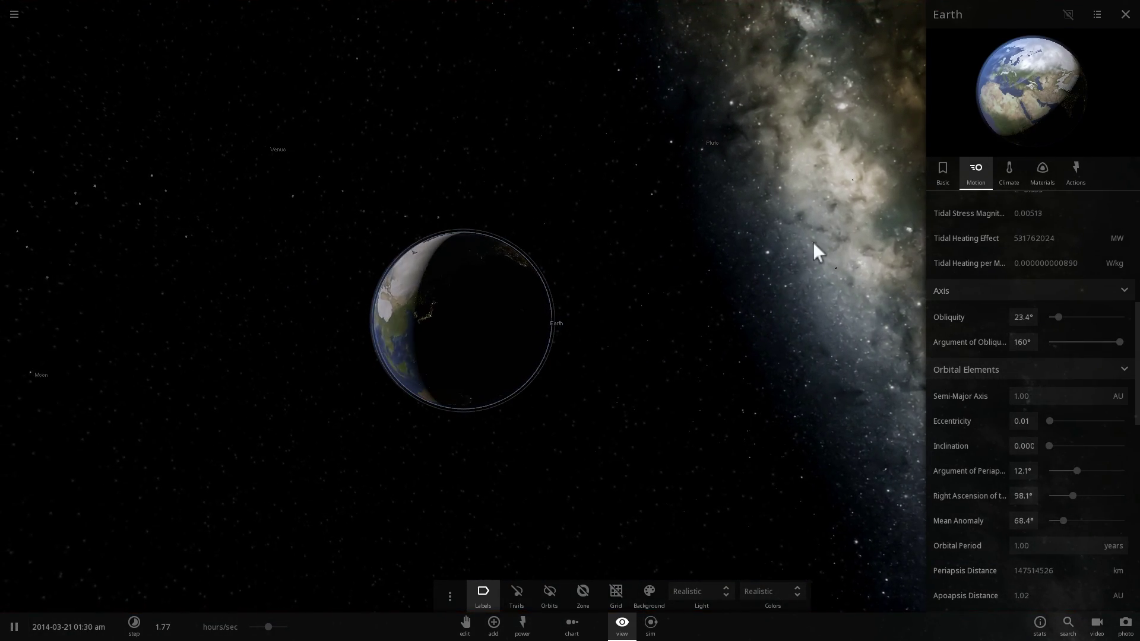
Graph Earth's surface temperature in its climate properties and speed the simulation up to about 5 hours per second
{"action": "left_click", "coordinate": [1008, 174]}
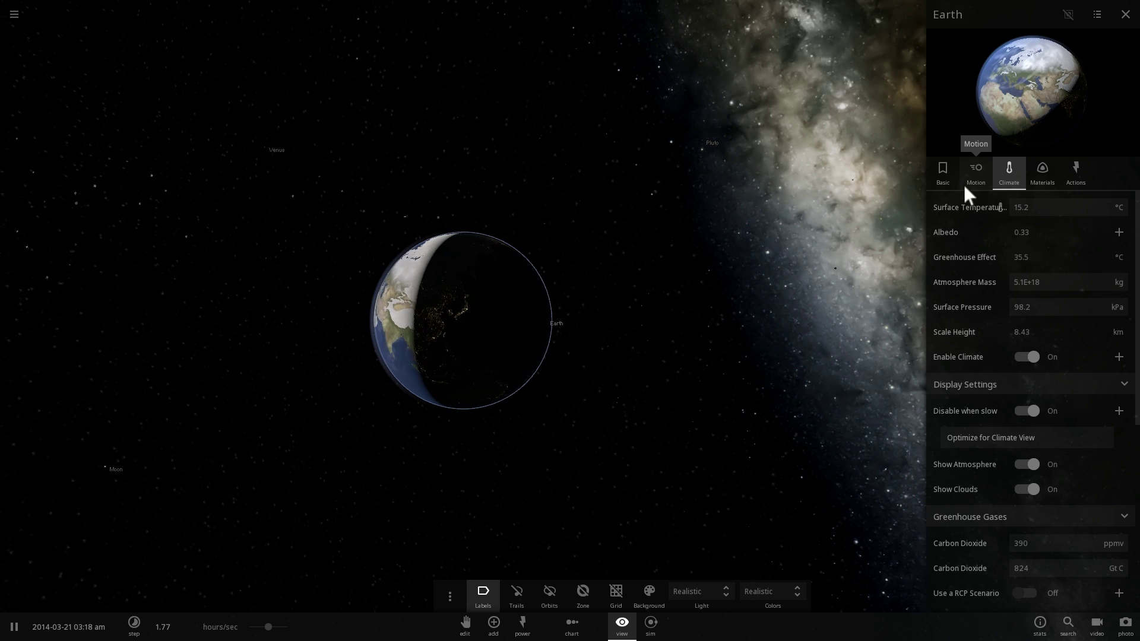
{"action": "left_click", "coordinate": [1001, 208]}
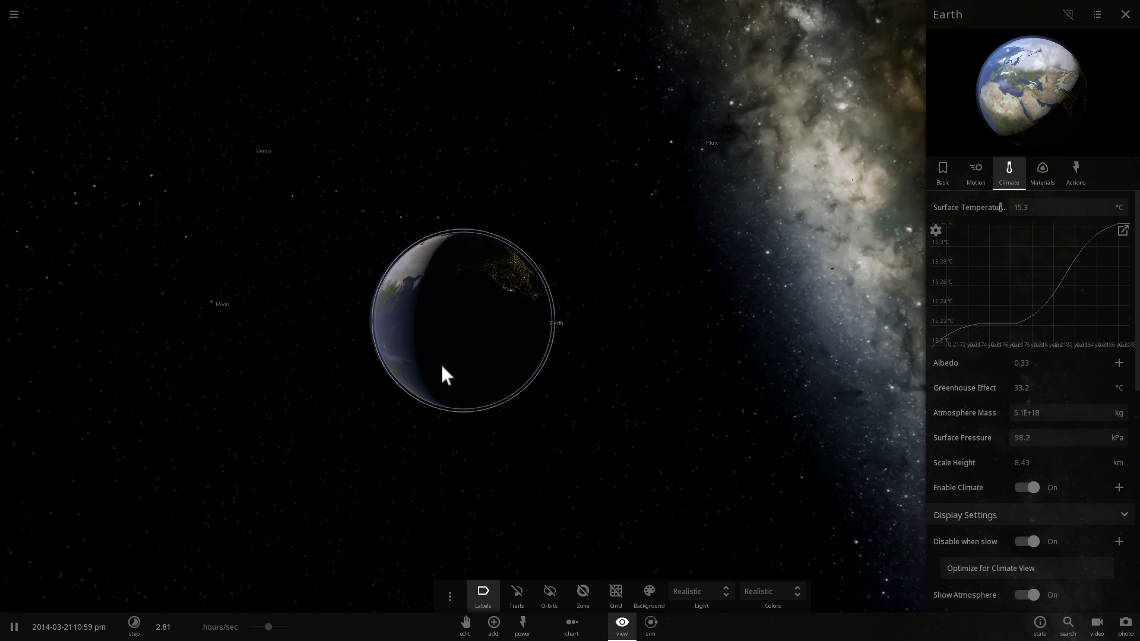
{"action": "right_click_drag", "start_coordinate": [323, 421], "coordinate": [353, 437]}
{"action": "scroll", "coordinate": [352, 436], "scroll_direction": "down", "scroll_amount": 3}
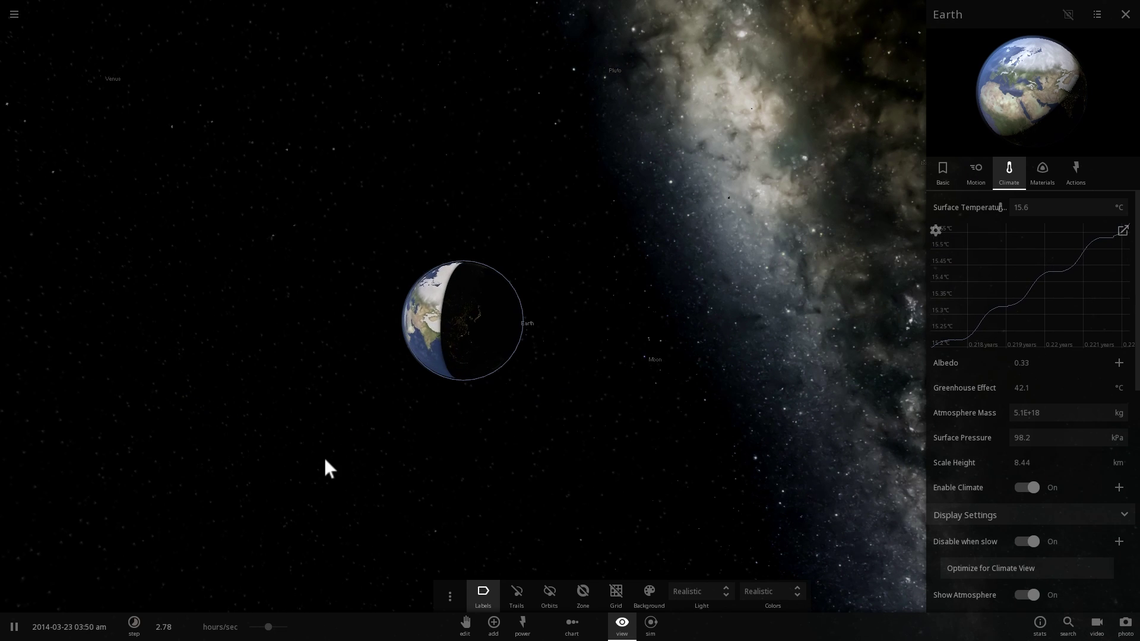
{"action": "left_click", "coordinate": [272, 625]}
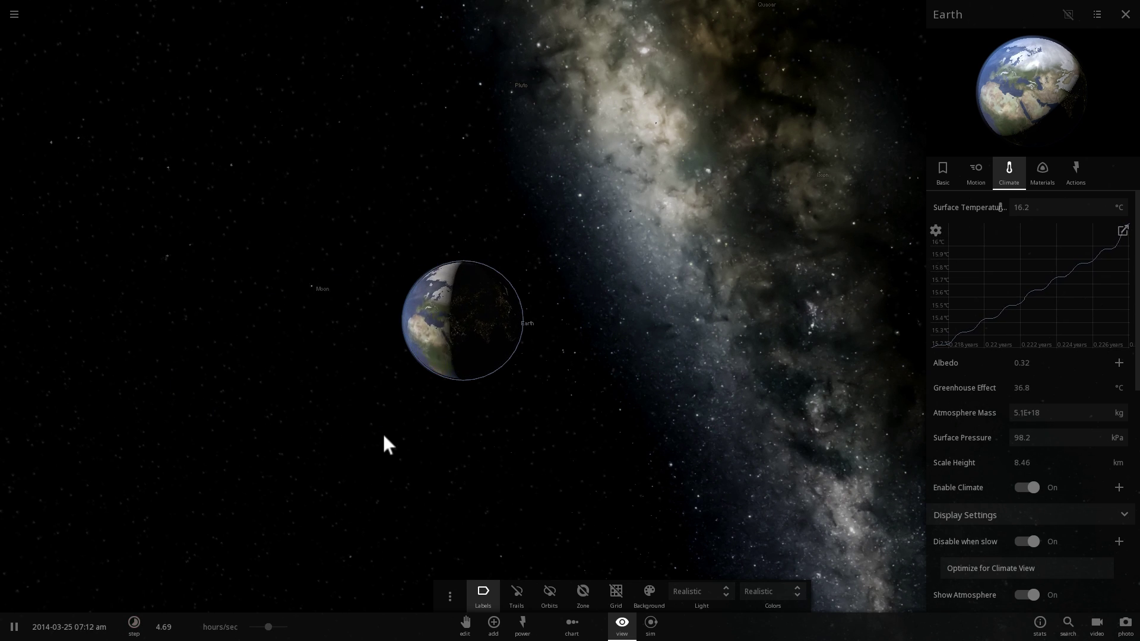
Hide the object labels and view options, and close Earth's properties while watching Earth from farther away
{"action": "left_click_drag", "start_coordinate": [384, 436], "coordinate": [473, 489]}
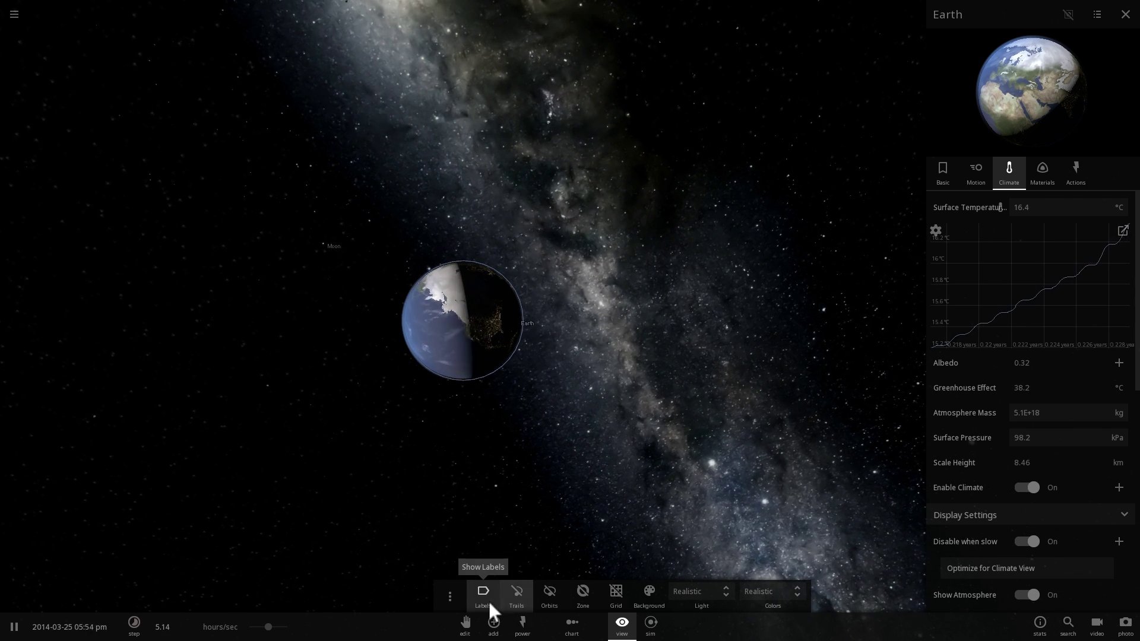
{"action": "left_click", "coordinate": [484, 598]}
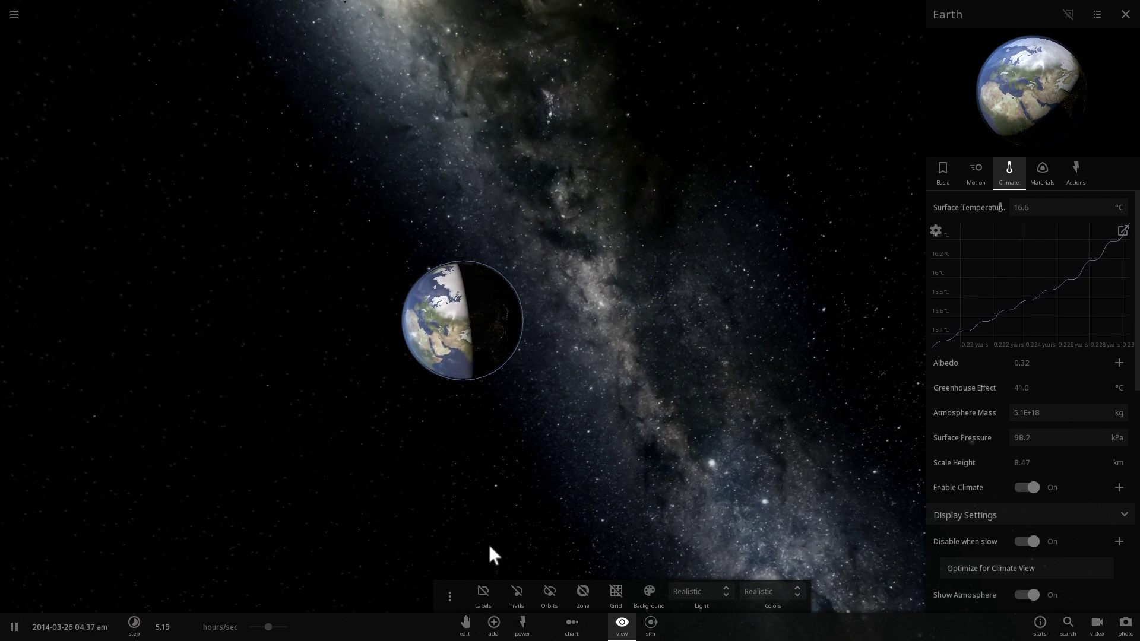
{"action": "left_click_drag", "start_coordinate": [486, 547], "coordinate": [559, 397]}
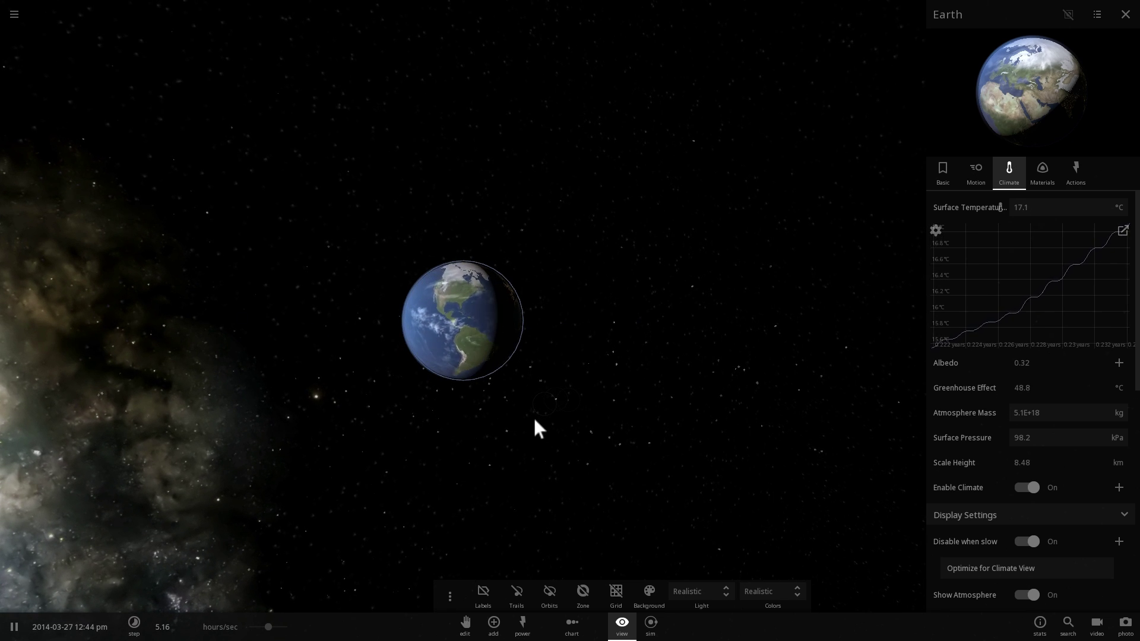
{"action": "left_click_drag", "start_coordinate": [534, 420], "coordinate": [636, 436]}
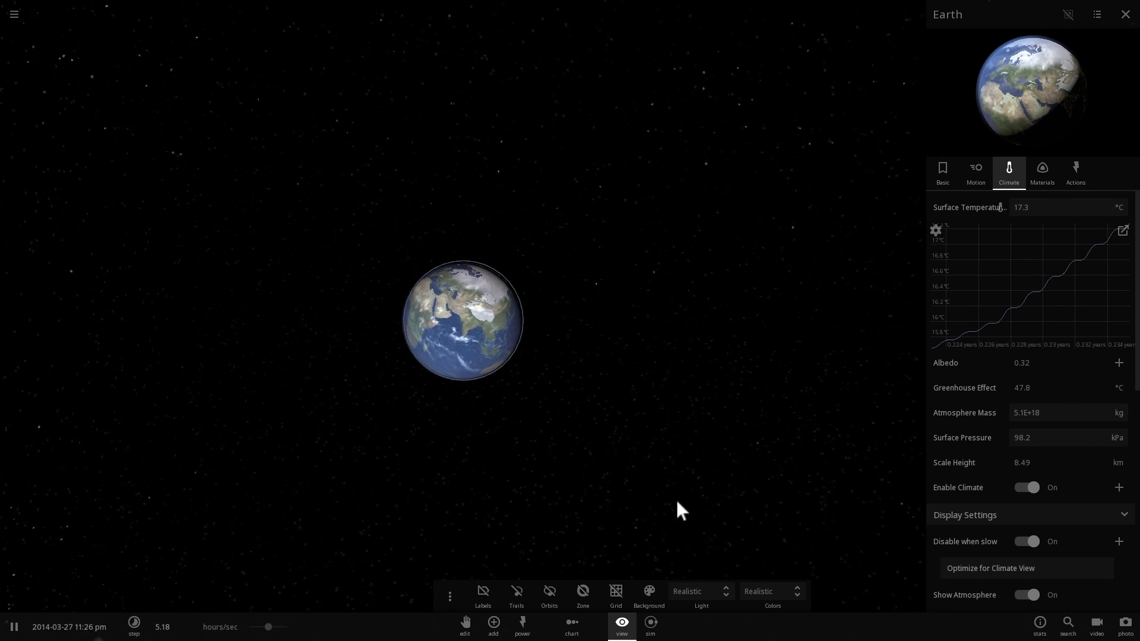
{"action": "scroll", "coordinate": [681, 511], "scroll_direction": "down", "scroll_amount": 5}
{"action": "left_click_drag", "start_coordinate": [615, 527], "coordinate": [568, 378]}
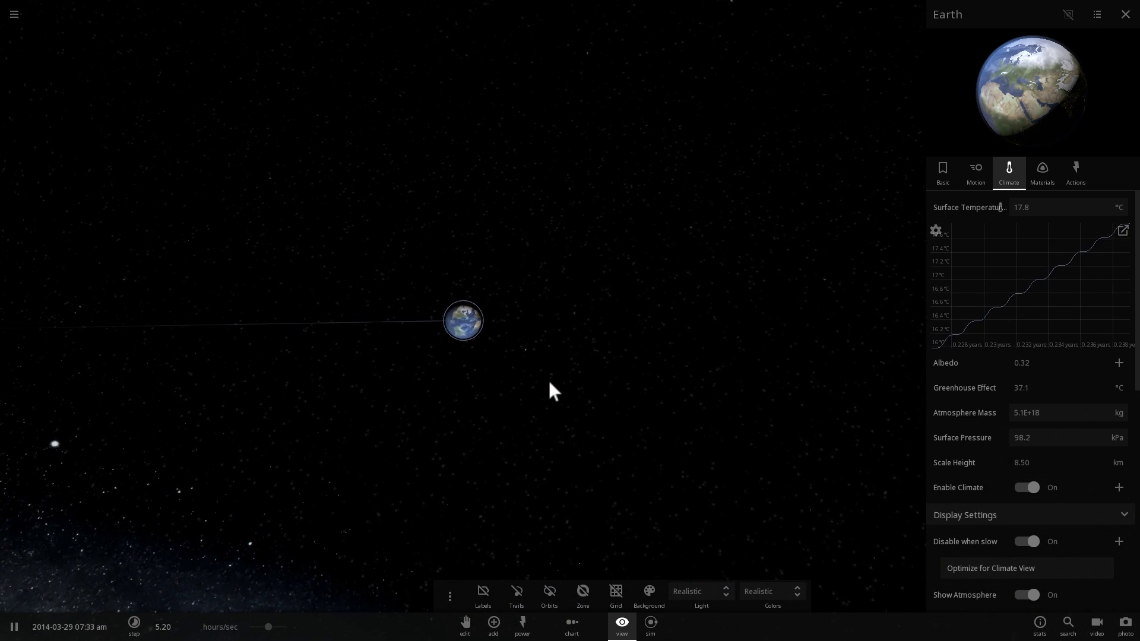
{"action": "left_click", "coordinate": [622, 625]}
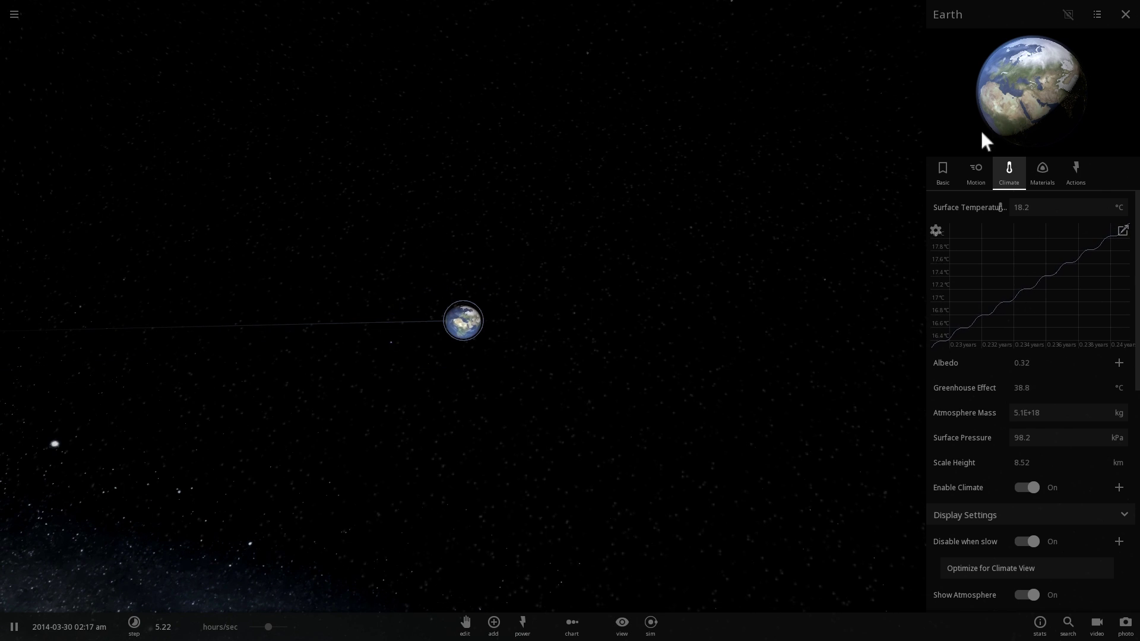
{"action": "left_click", "coordinate": [1126, 15]}
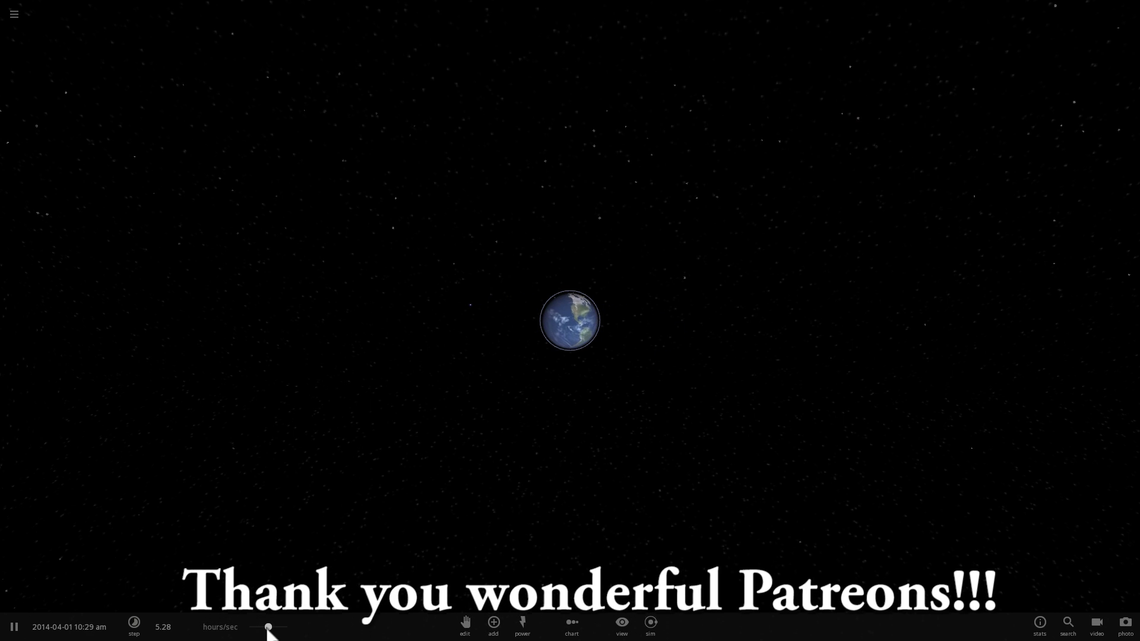
Slow the simulation to about 12 minutes per second and reduce the Moon's semi-major axis further
{"action": "left_click_drag", "start_coordinate": [267, 630], "coordinate": [249, 630]}
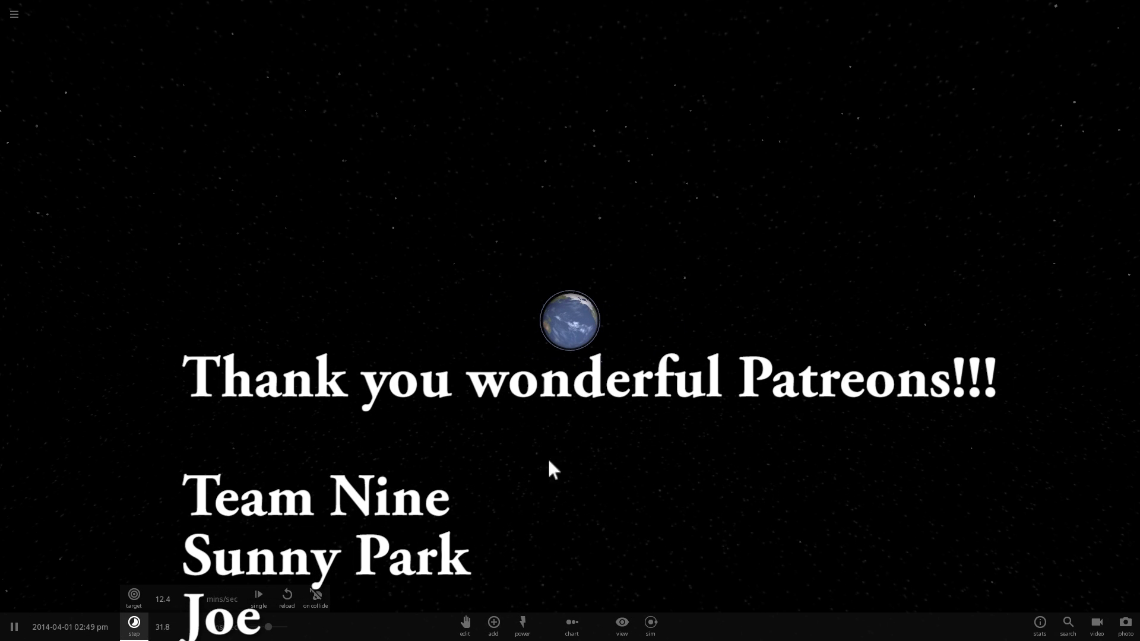
{"action": "left_click", "coordinate": [608, 363]}
{"action": "left_click", "coordinate": [1091, 263]}
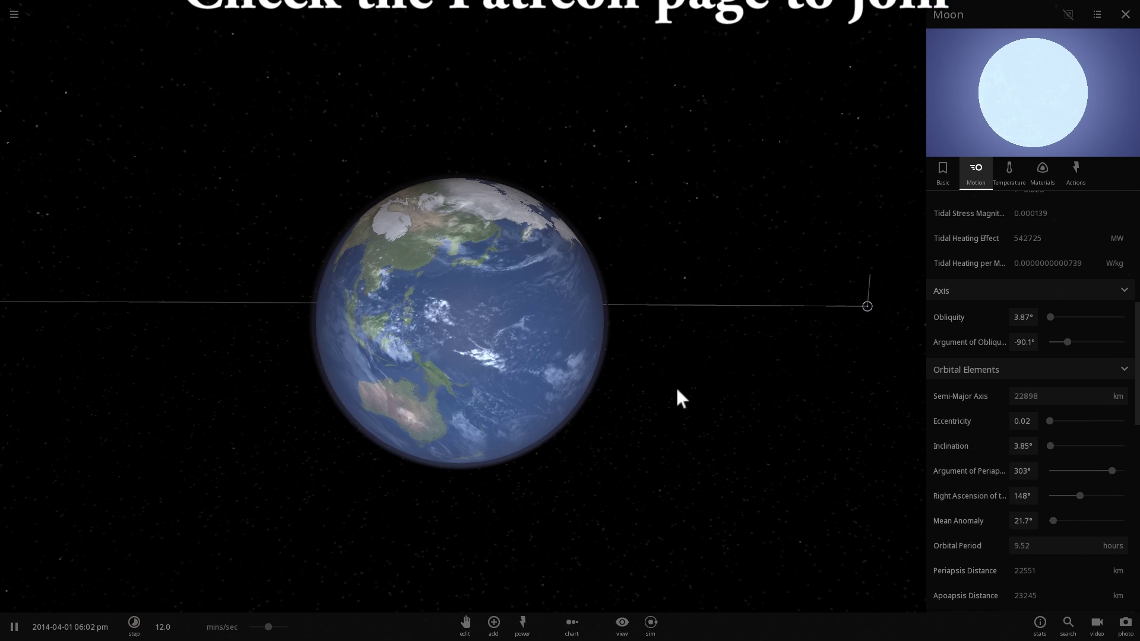
{"action": "left_click", "coordinate": [1043, 398]}
{"action": "left_click", "coordinate": [1051, 408]}
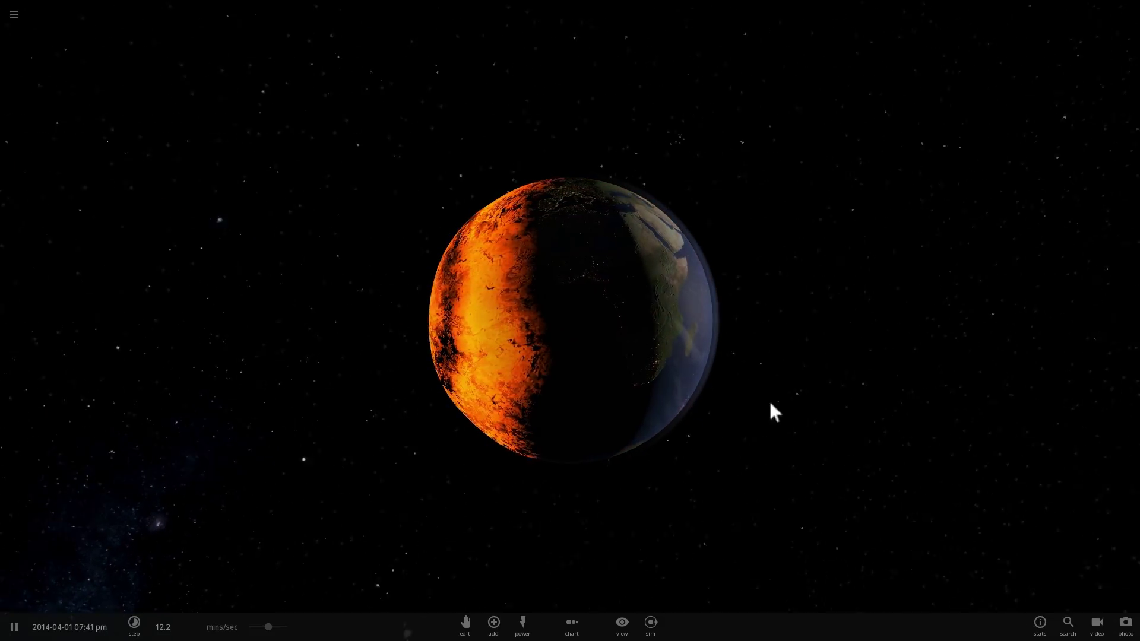
Examine Earth's surface from several sides and speed the simulation up to about 32.6 minutes per second
{"action": "right_click_drag", "start_coordinate": [770, 403], "coordinate": [811, 404]}
{"action": "left_click_drag", "start_coordinate": [813, 405], "coordinate": [749, 416]}
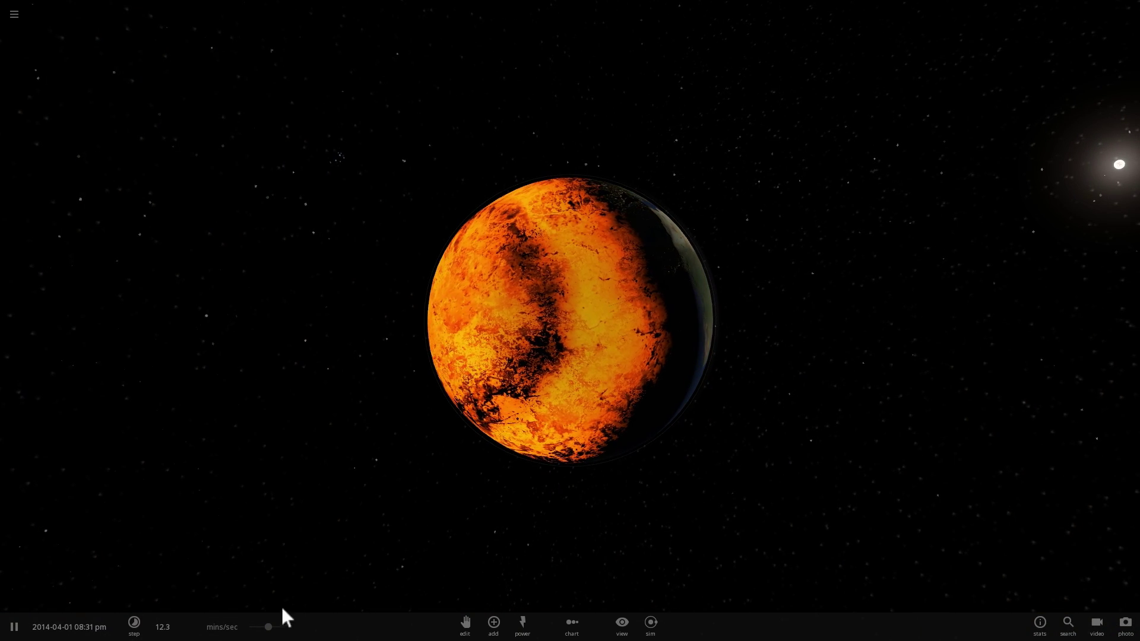
{"action": "left_click_drag", "start_coordinate": [268, 628], "coordinate": [305, 618]}
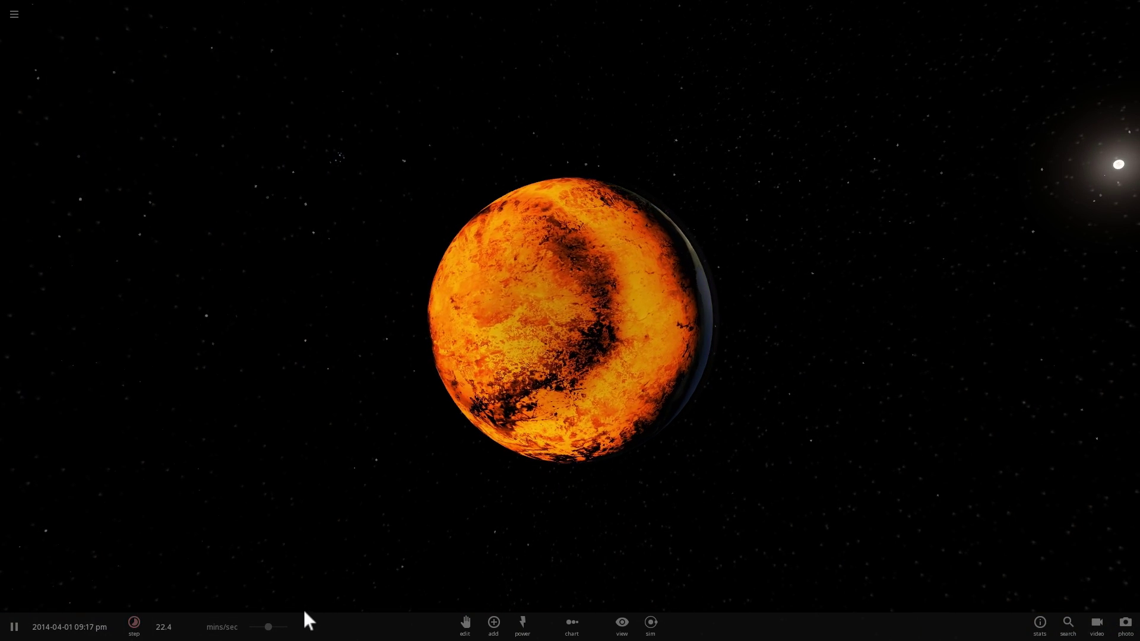
{"action": "left_click_drag", "start_coordinate": [400, 512], "coordinate": [616, 492]}
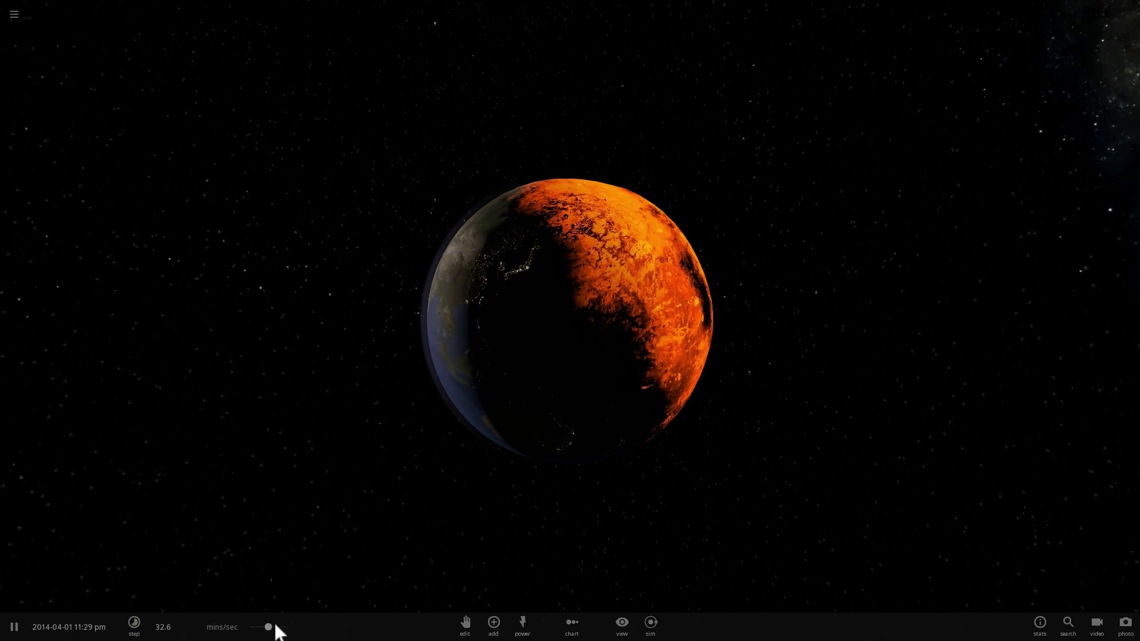